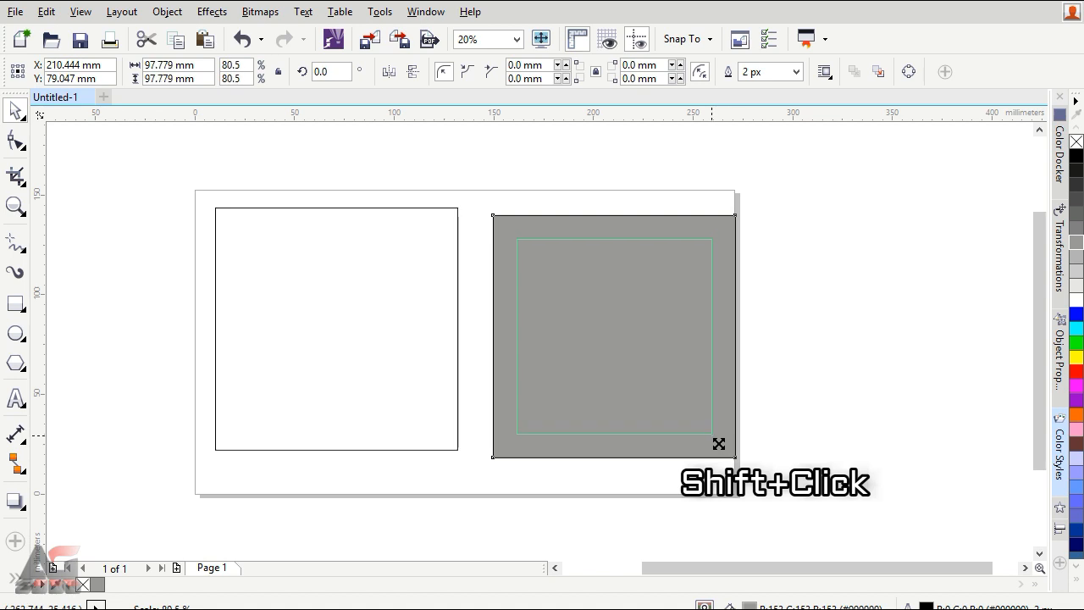
Round the inner square's corners to a radius of about 14.1 mm and fill it with light gray.
click(14, 143)
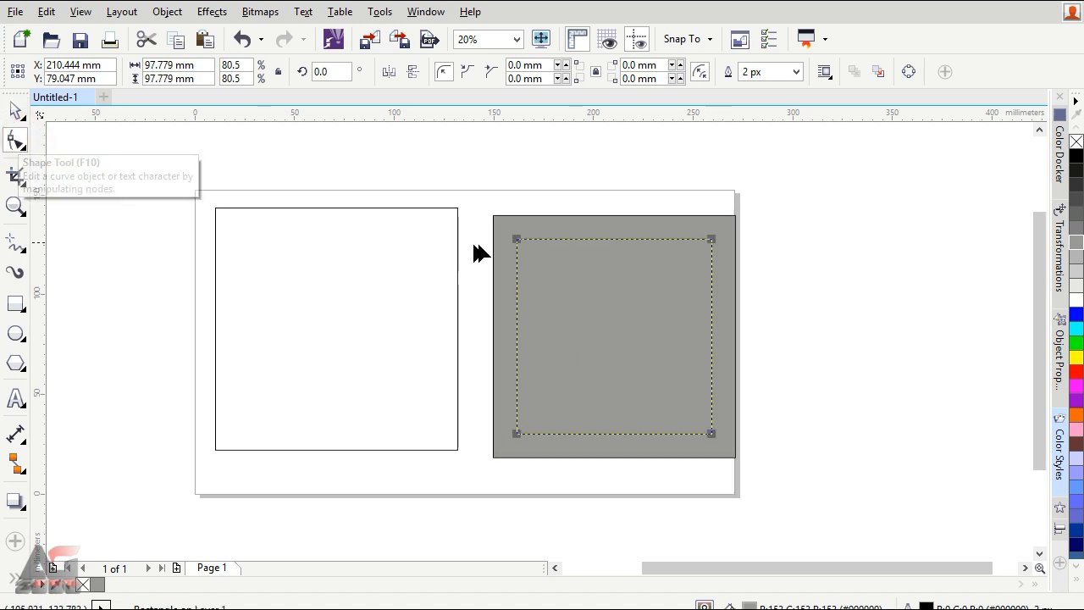
drag(516, 239, 515, 265)
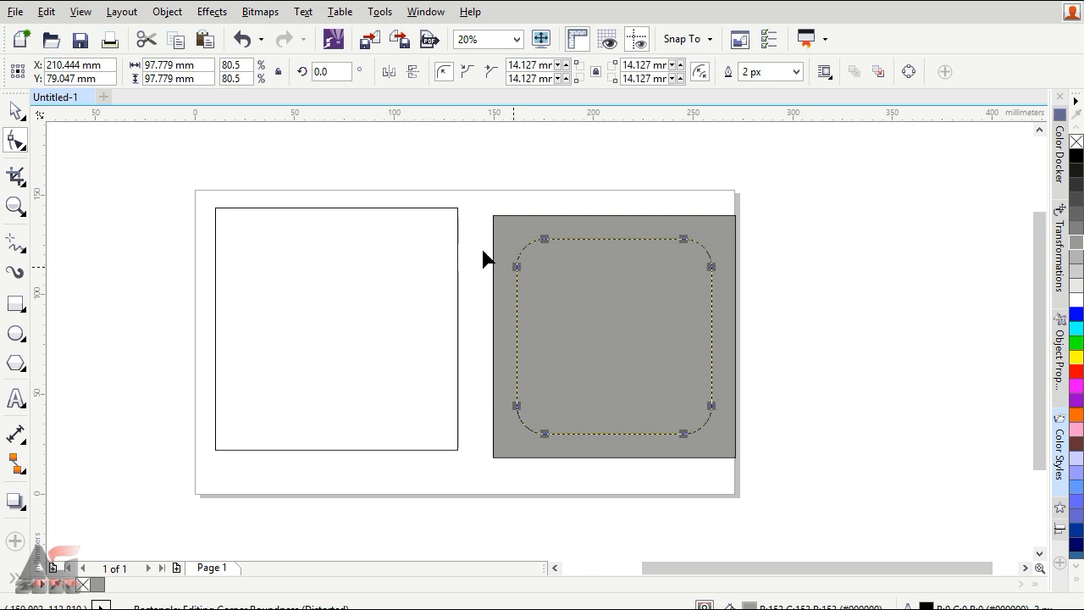
click(15, 110)
click(1076, 259)
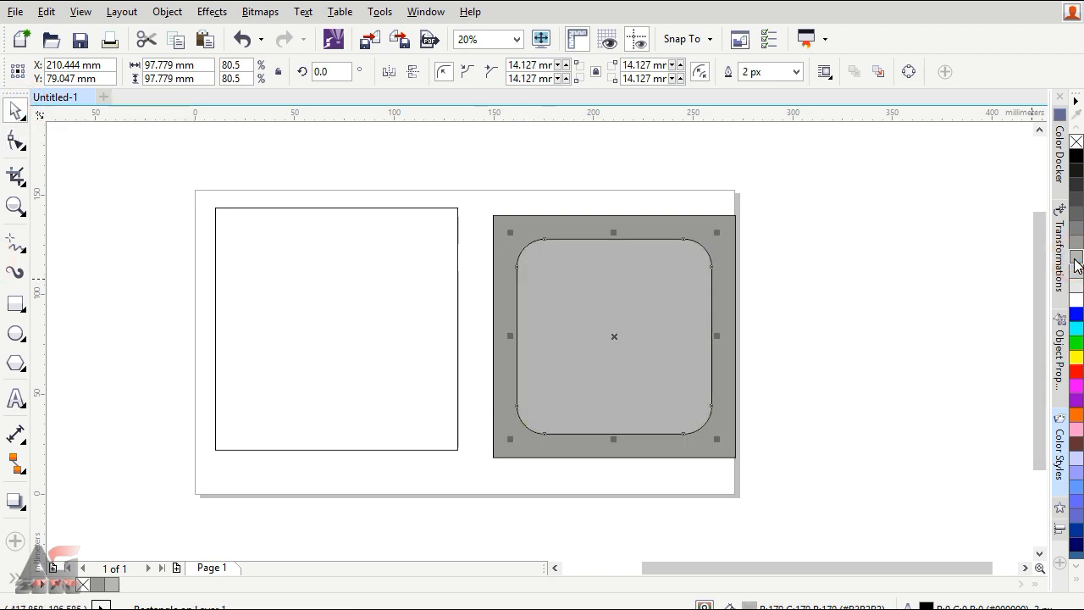
key(Escape)
Apply an elliptical fountain fill to the inner rounded square, with cyan as its outer colour.
click(690, 286)
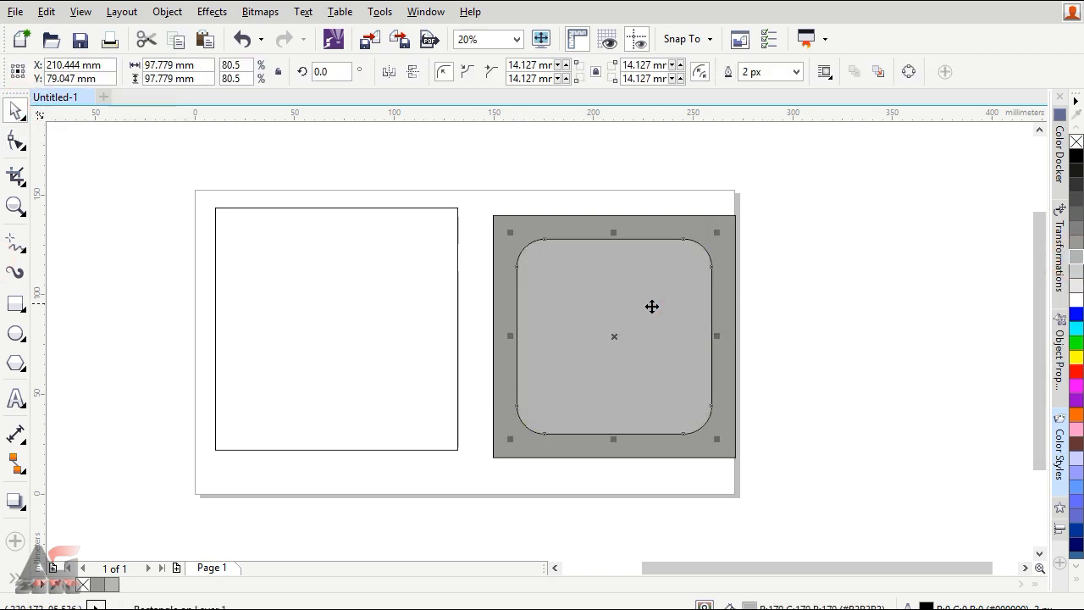
click(18, 572)
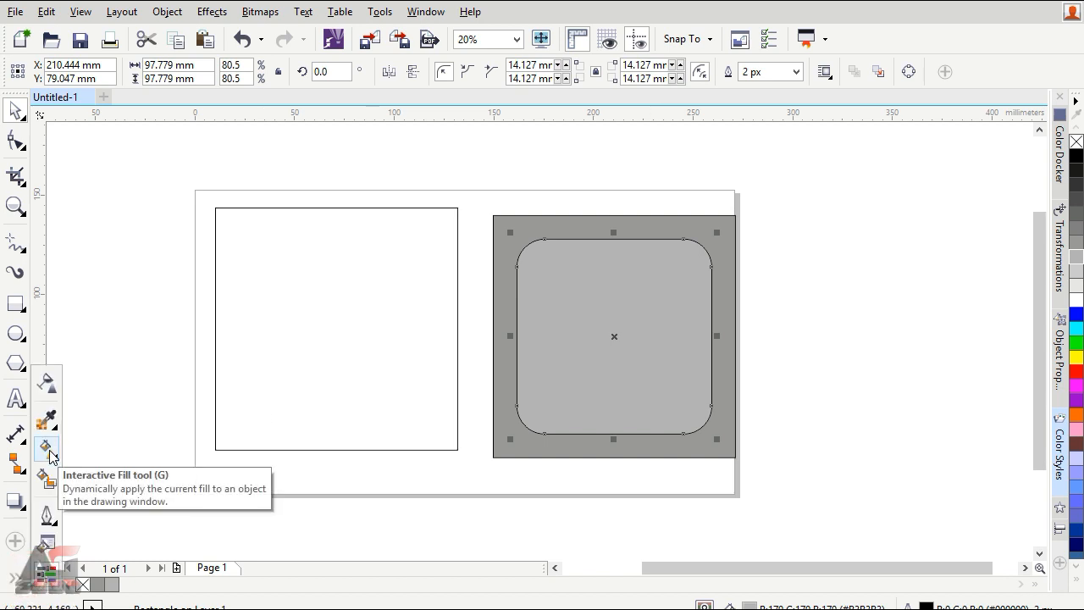
click(46, 449)
click(63, 73)
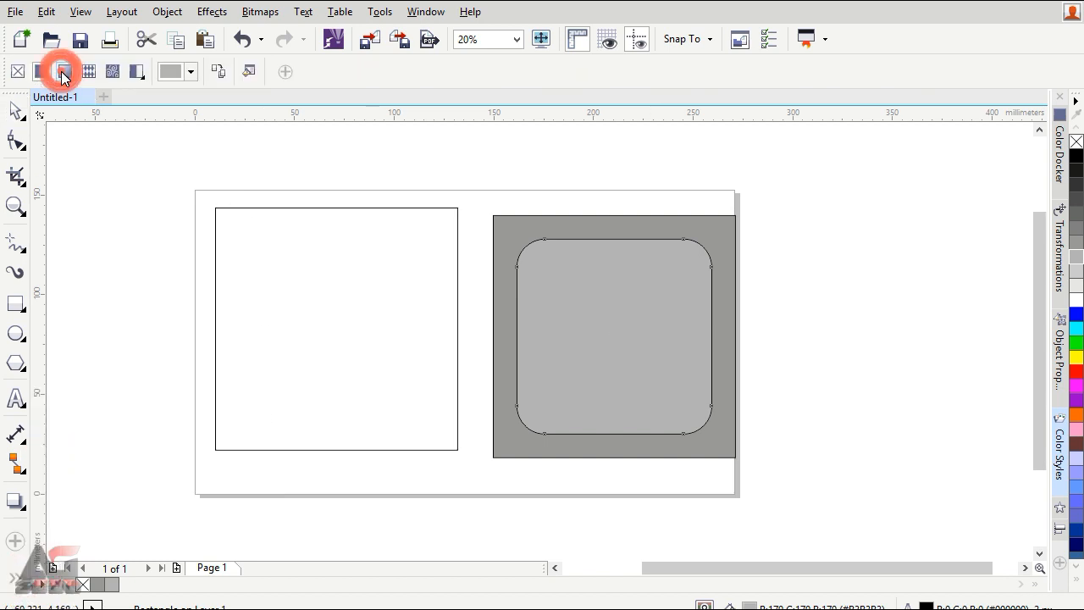
click(241, 71)
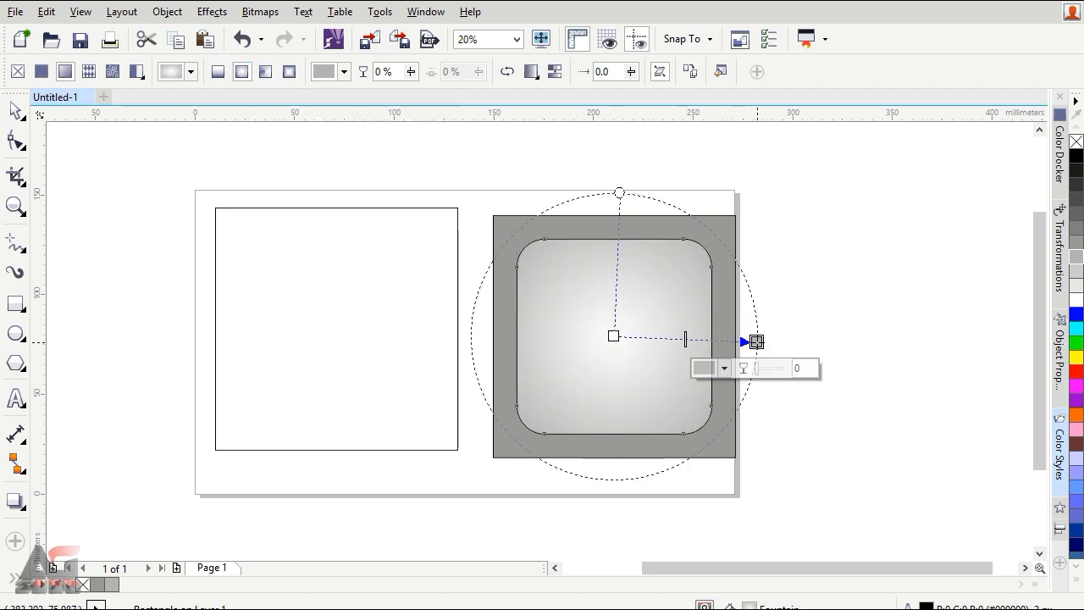
mouse_move(746, 332)
mouse_down()
mouse_move(759, 329)
mouse_move(748, 339)
mouse_up()
click(1081, 332)
click(760, 327)
Set the centre colour of the inner square's gradient to a pale cyan, about #B6F7FA.
click(613, 335)
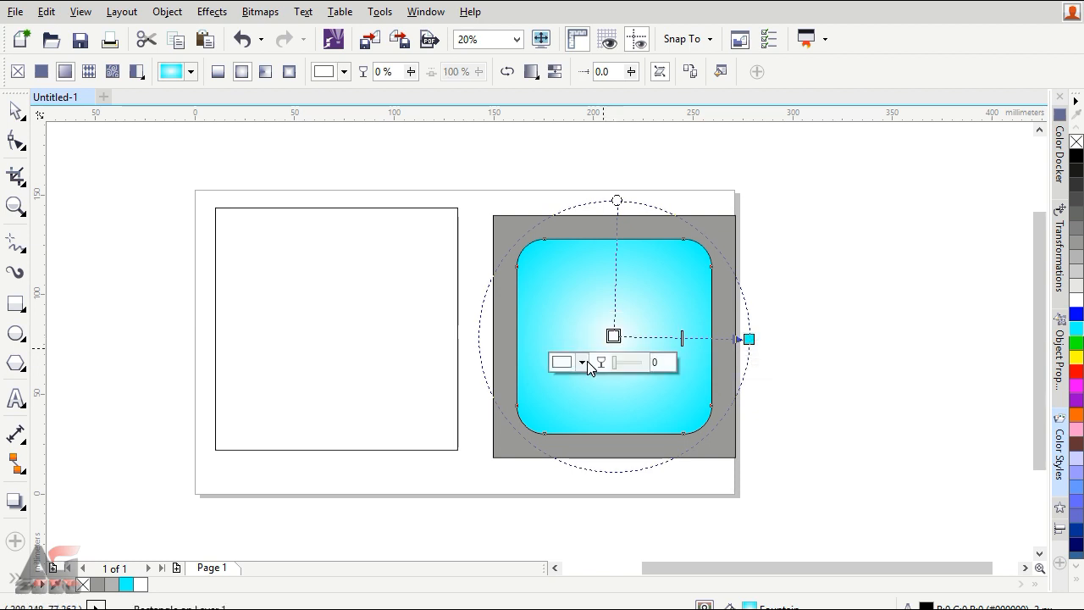
click(581, 361)
click(669, 488)
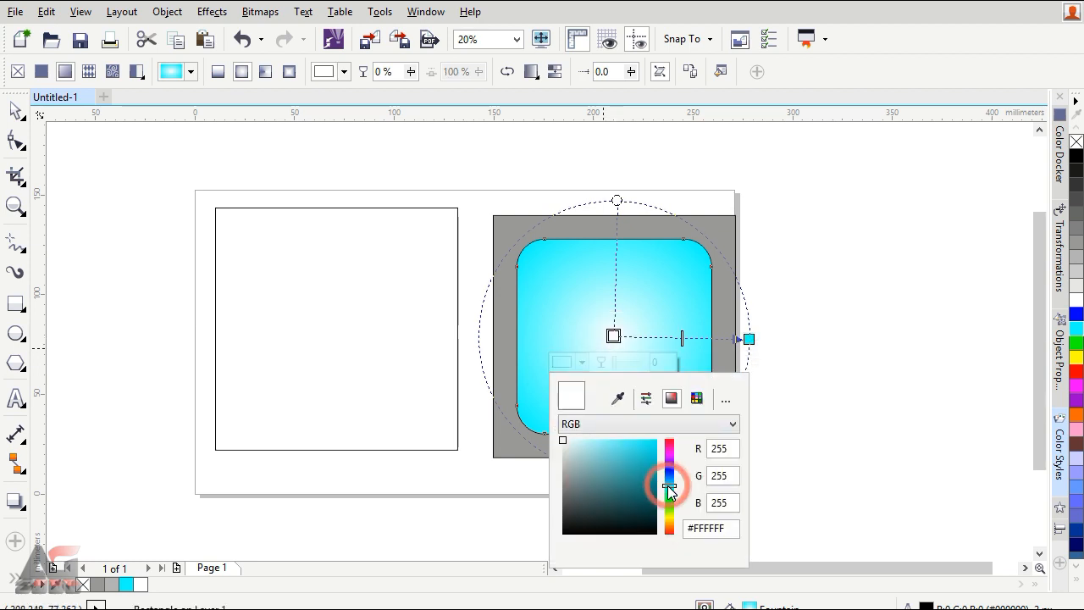
drag(605, 441, 583, 441)
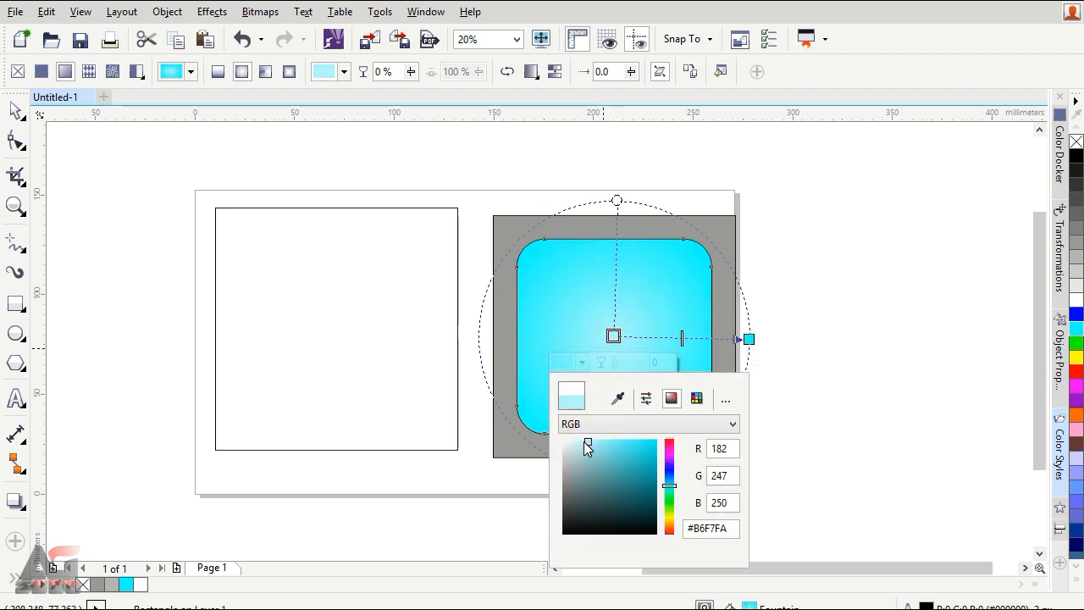
click(748, 339)
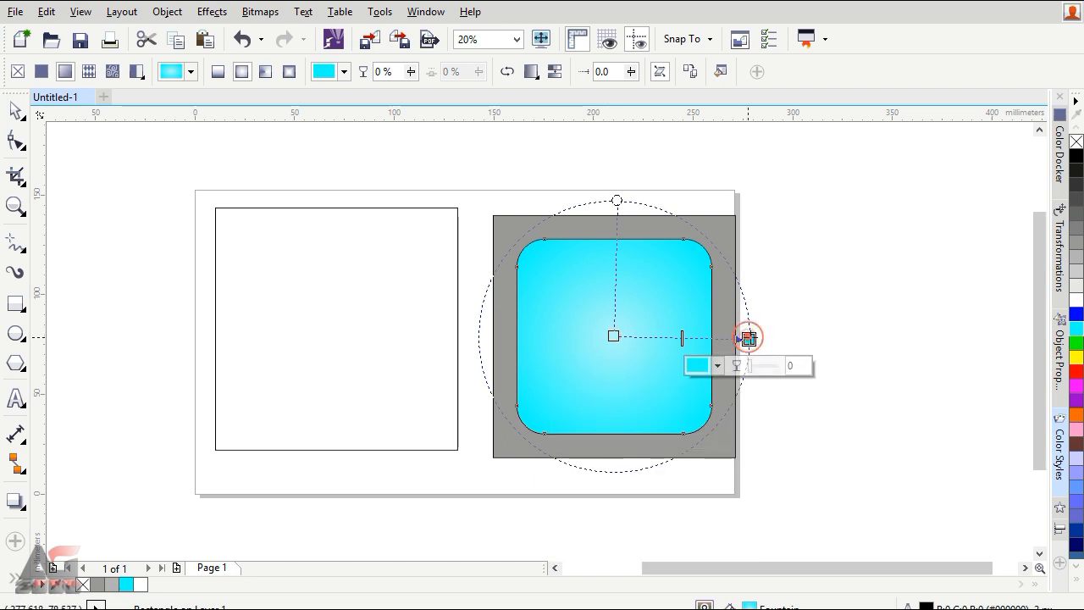
Give the outer square a slanted linear fountain fill running from blue at the lower left to cyan at the upper right.
click(718, 236)
click(65, 72)
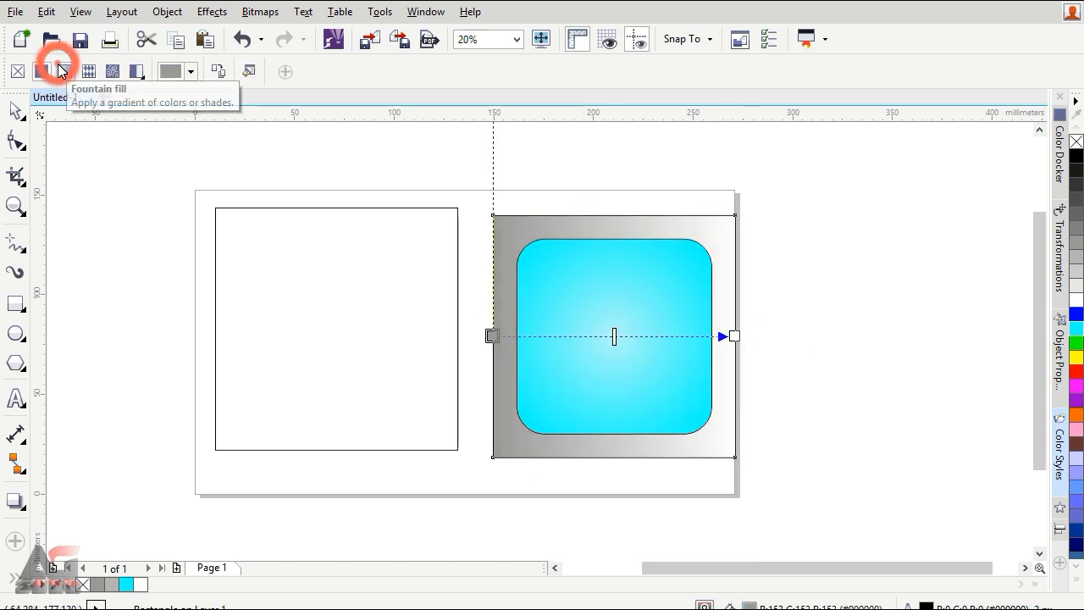
drag(730, 333, 780, 254)
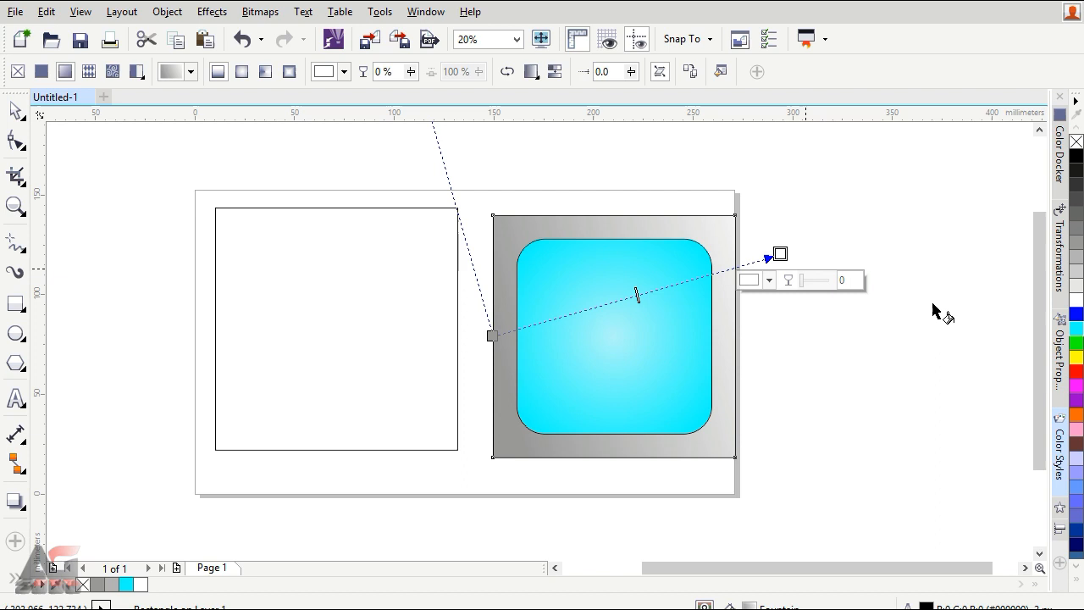
click(1075, 328)
drag(491, 335, 491, 381)
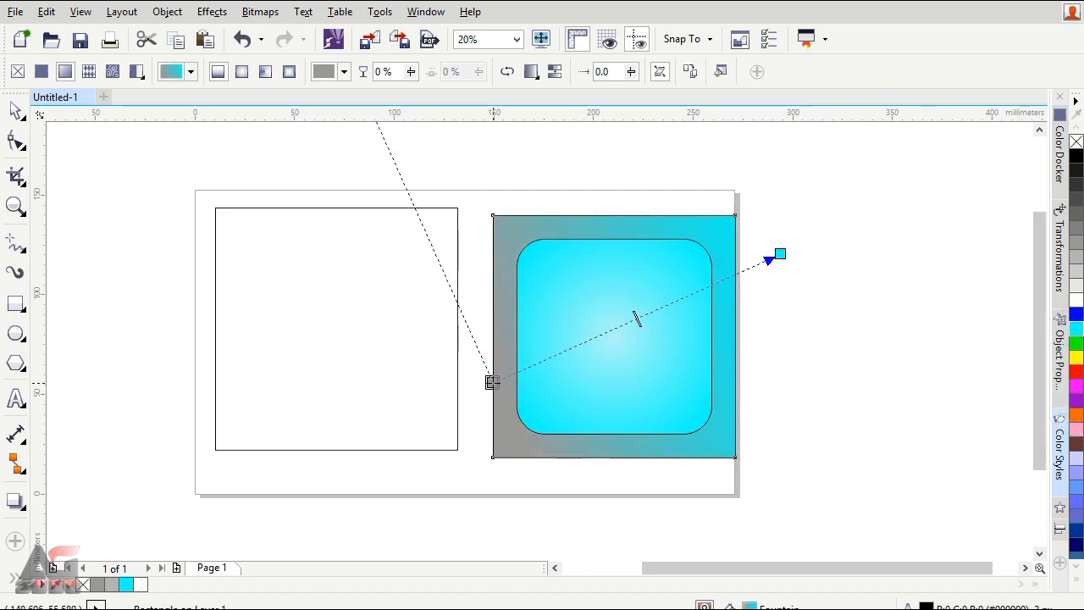
click(1075, 314)
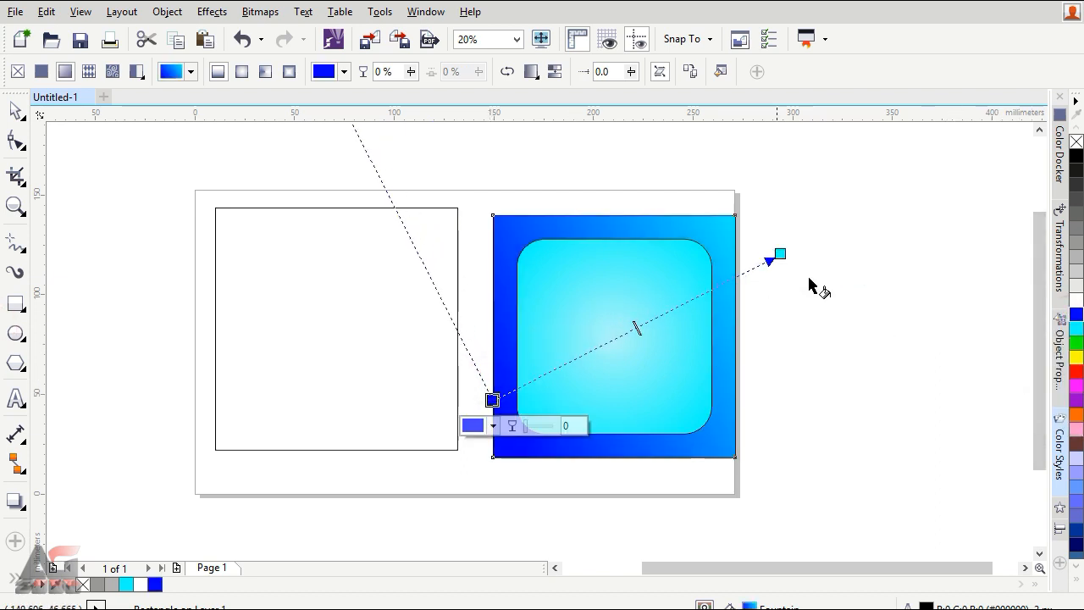
Reposition the outer square's gradient so it runs diagonally from beyond the lower-left corner to beyond the upper-right side.
click(780, 254)
drag(811, 234, 781, 247)
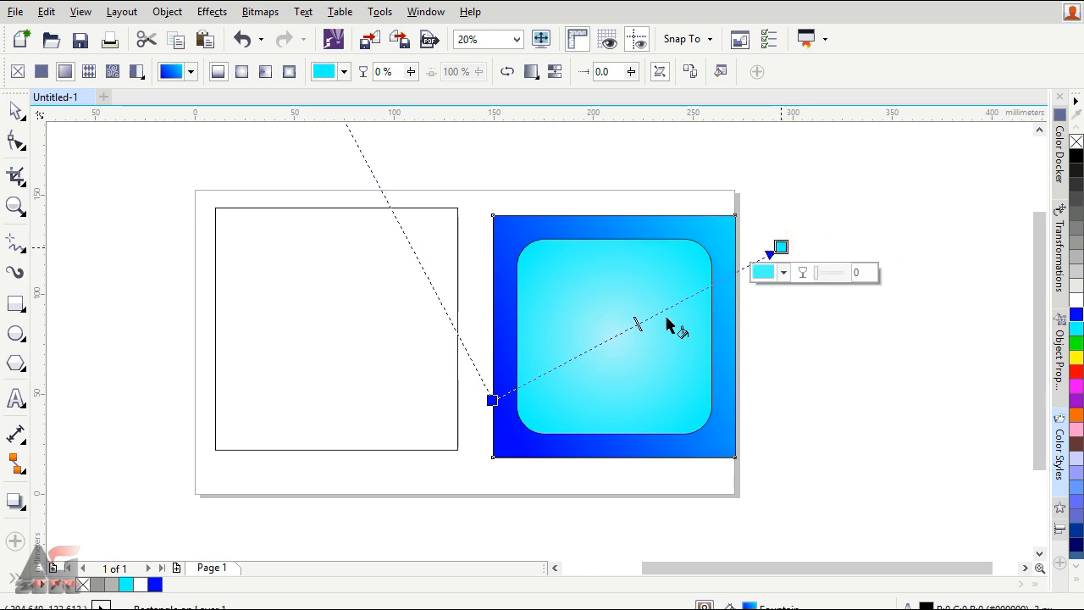
drag(492, 399, 466, 467)
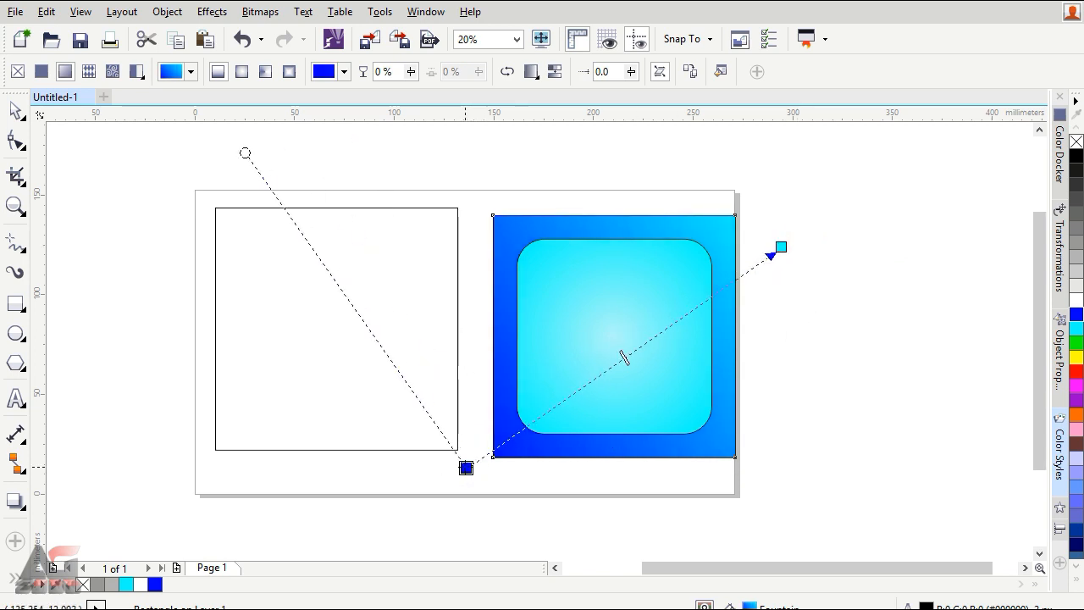
Try different hues for the start colour of the outer square's gradient and settle on blue, #000DFF.
click(458, 492)
click(563, 397)
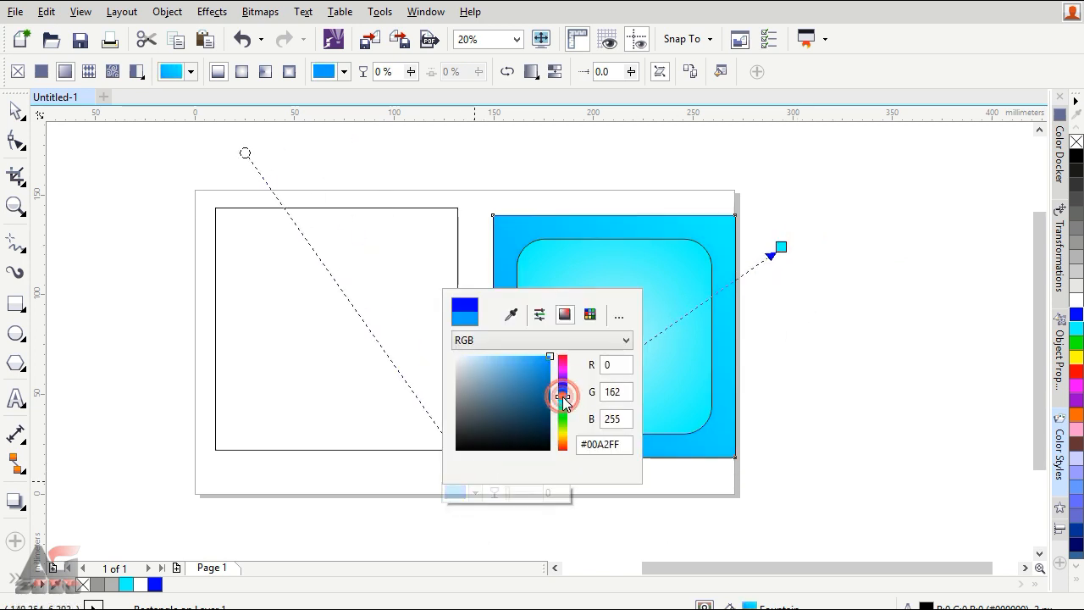
drag(563, 396, 566, 392)
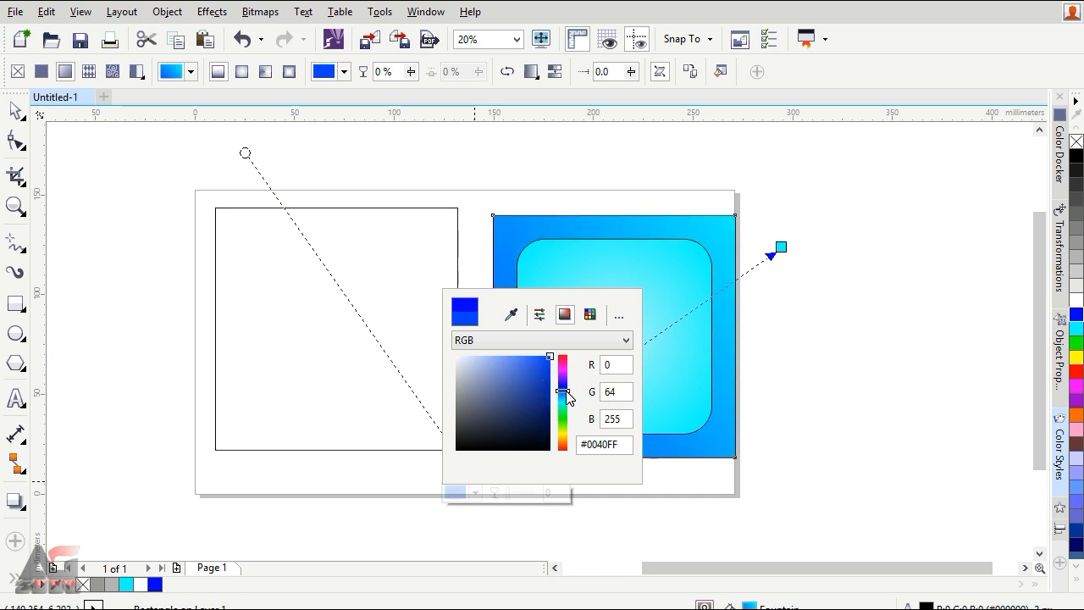
drag(563, 389, 563, 393)
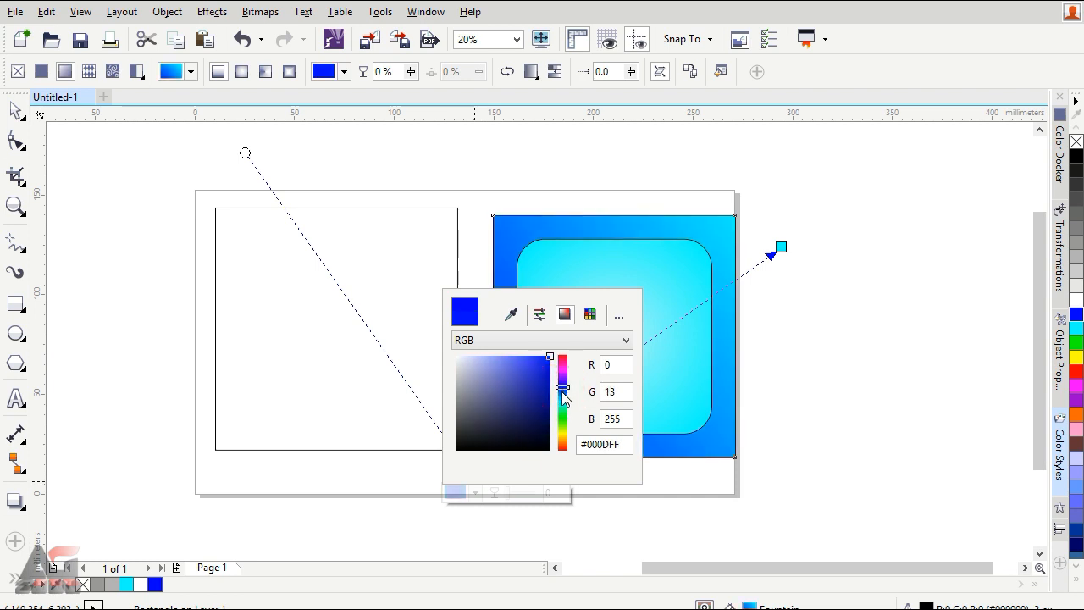
click(770, 359)
Remove the outlines from the outer gradient square and the inner rounded square.
click(15, 110)
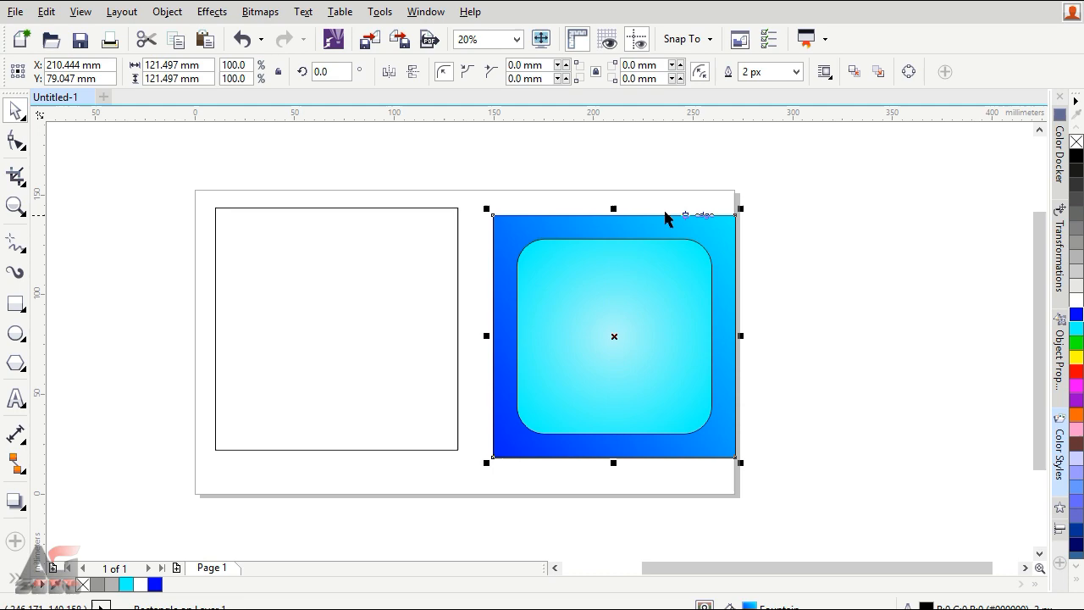
right_click(1076, 144)
click(695, 271)
right_click(1076, 144)
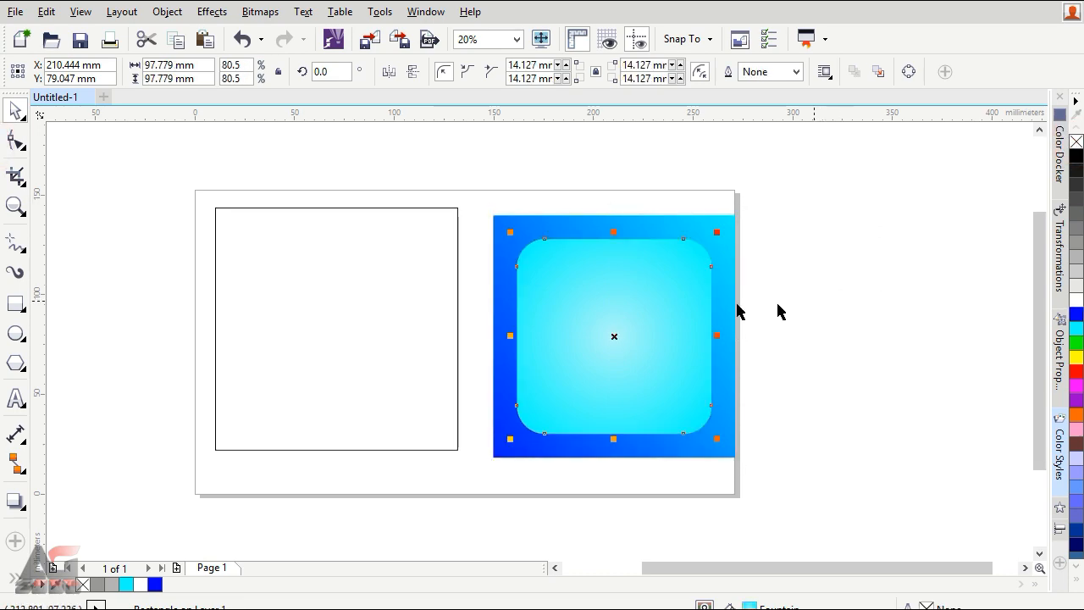
Duplicate the inner rounded square, enlarge the copy from its centre to about 112.4 mm, and leave it as a black outline without fill.
click(682, 298)
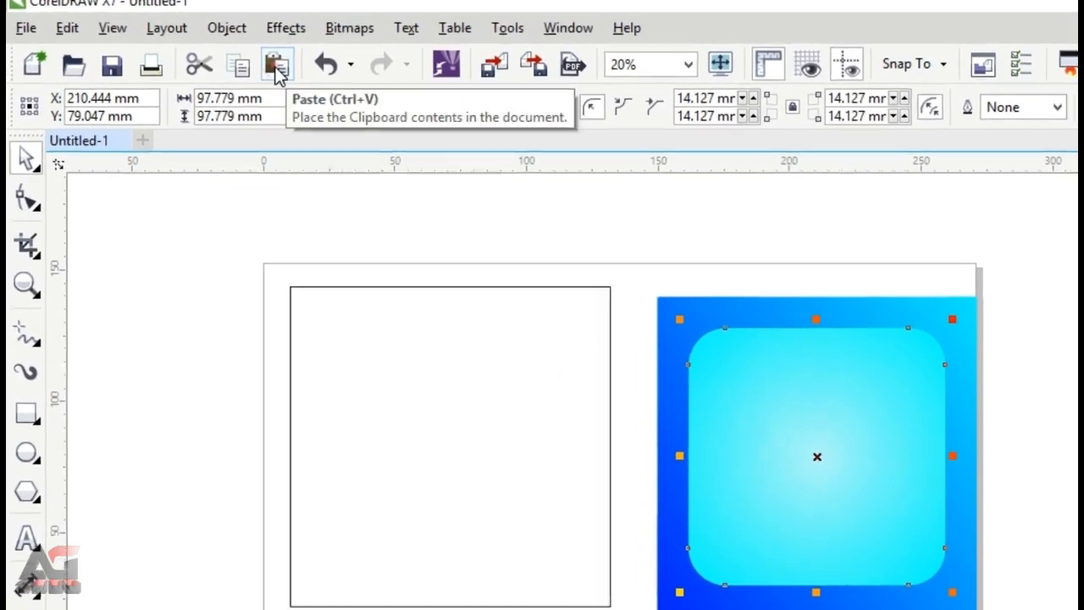
click(245, 58)
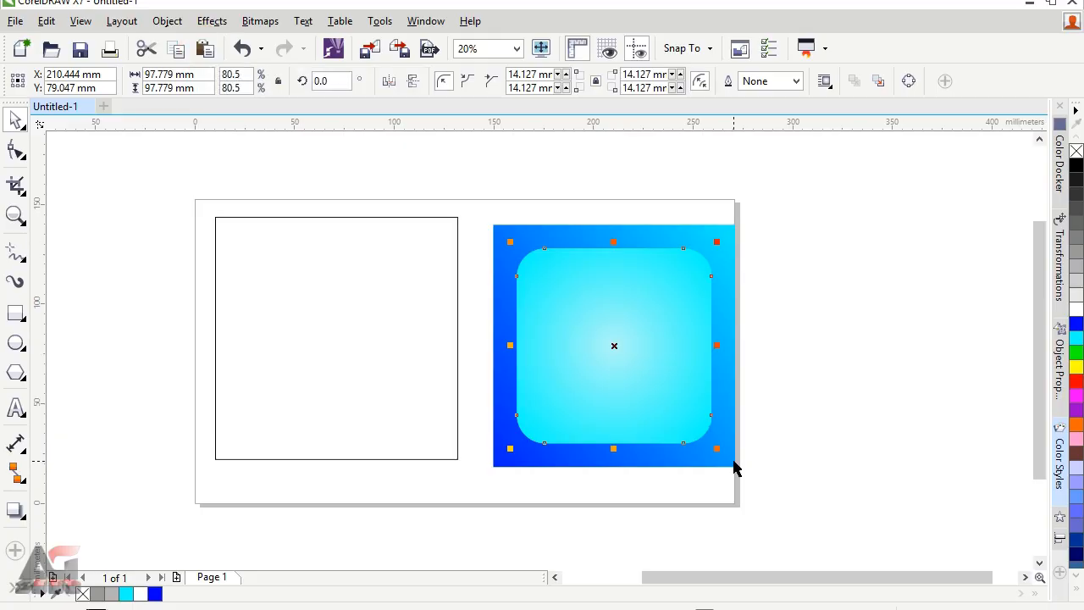
scroll(735, 468, up, 2)
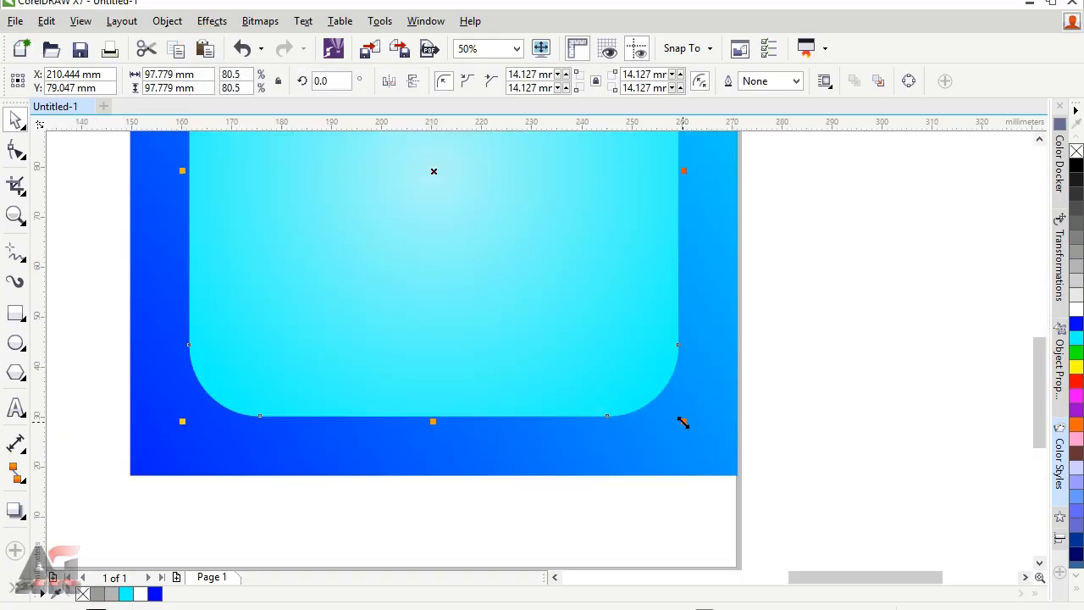
drag(682, 422, 734, 455)
right_click(1076, 167)
key(Escape)
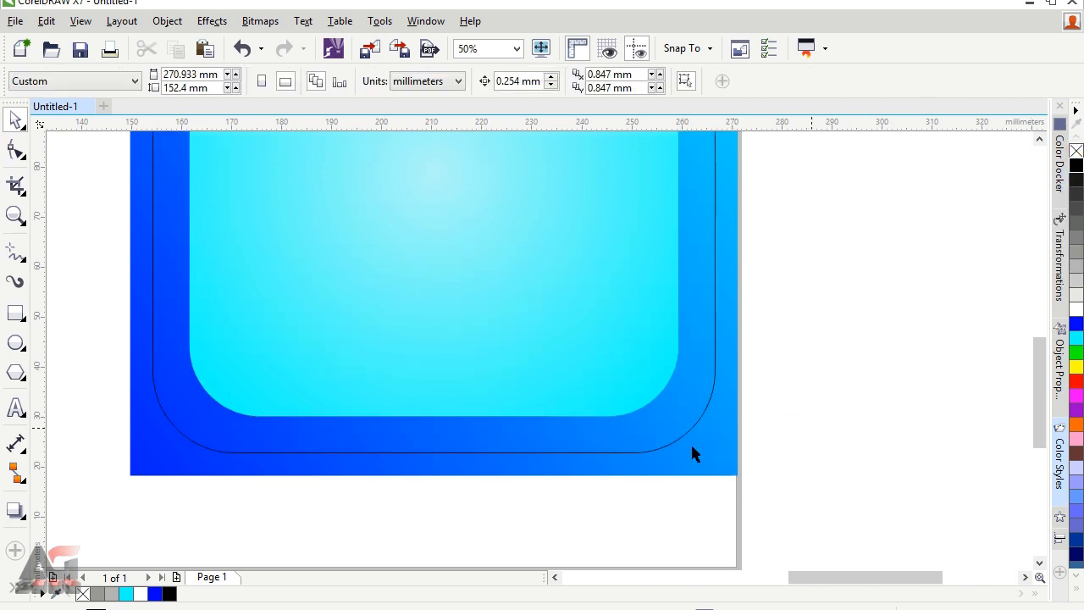
Smart-fill the ring between the inner rounded square and the larger outline, then make the ring white without an outline.
click(20, 476)
click(47, 487)
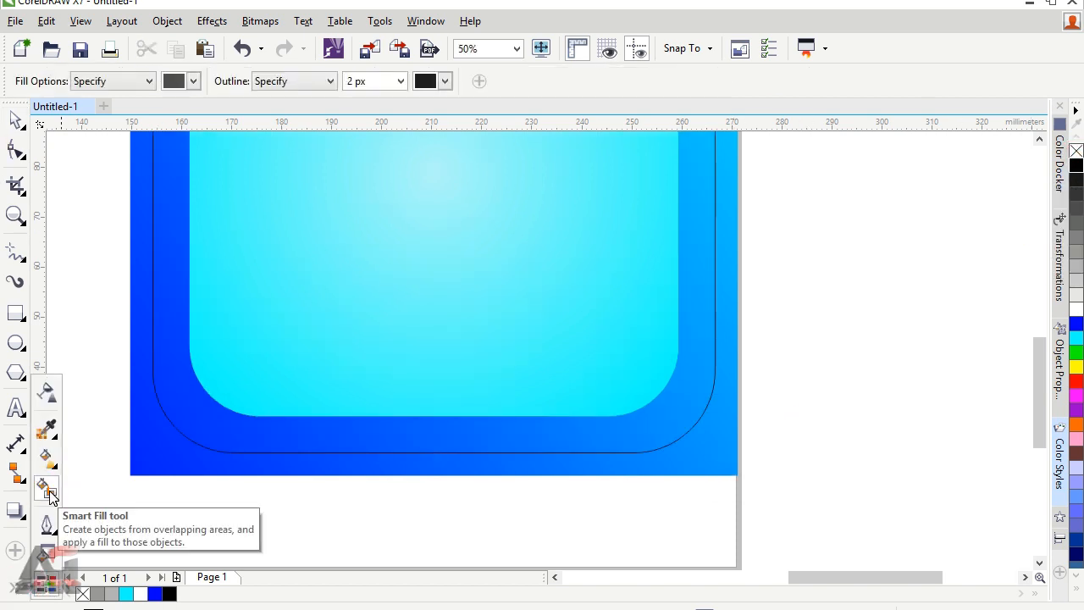
click(189, 409)
click(15, 120)
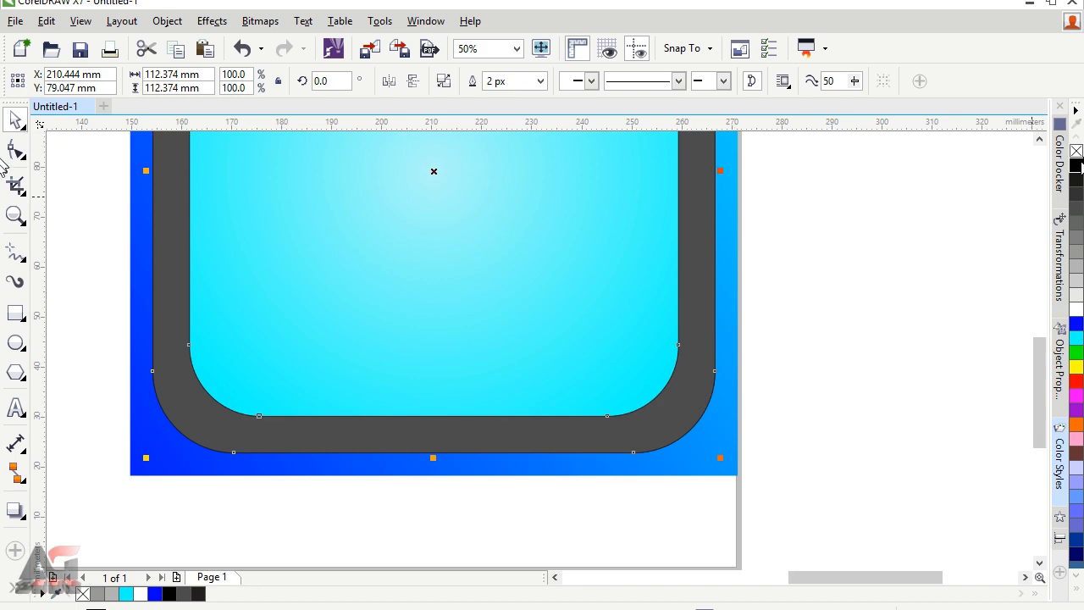
click(1075, 310)
right_click(1075, 151)
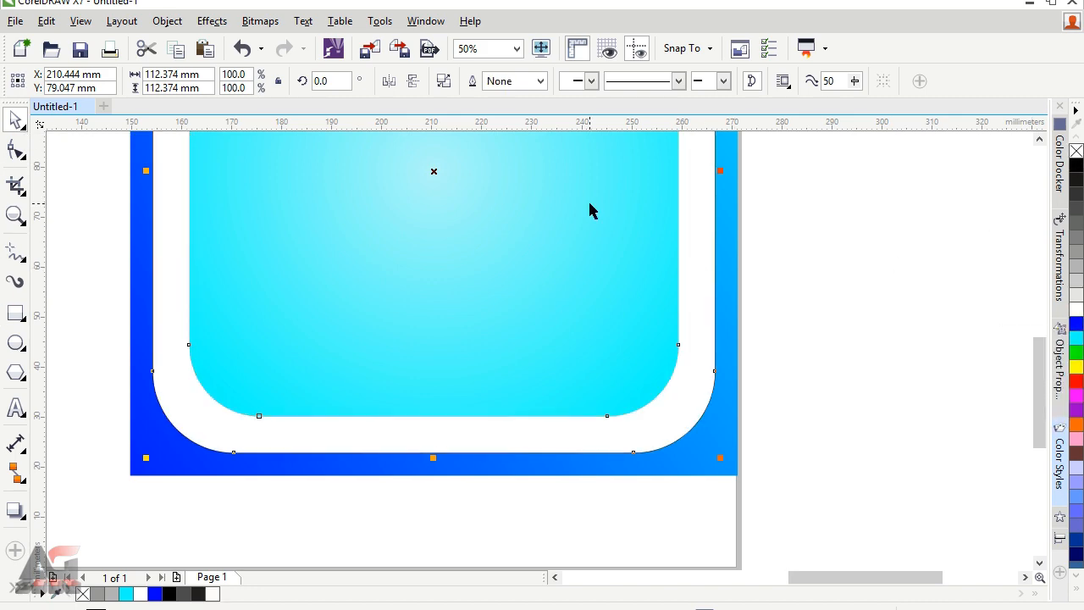
Convert the white ring to a 300 dpi RGB Color (24-bit) bitmap with anti-aliasing and a transparent background.
click(519, 51)
click(504, 66)
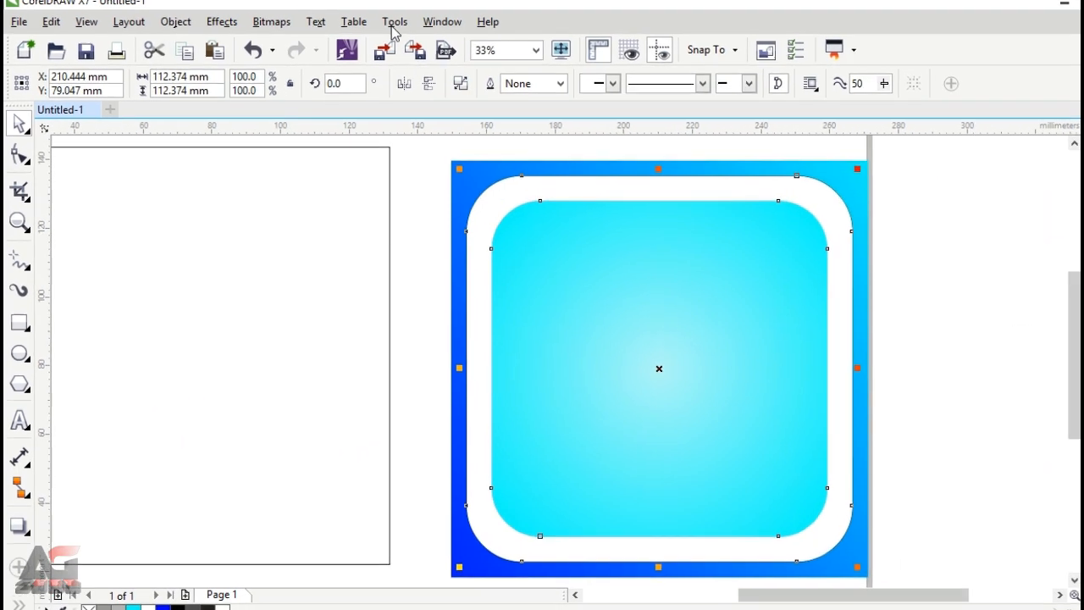
click(261, 22)
click(431, 6)
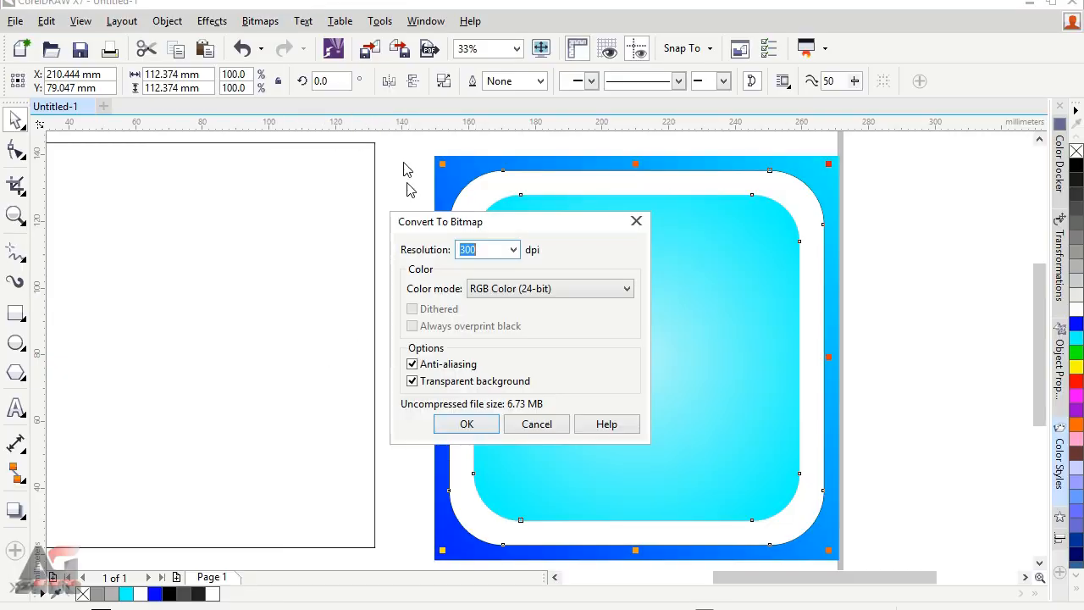
click(466, 424)
Apply a Gaussian Blur with a radius of 41 pixels to the white ring bitmap.
click(260, 21)
mouse_move(356, 465)
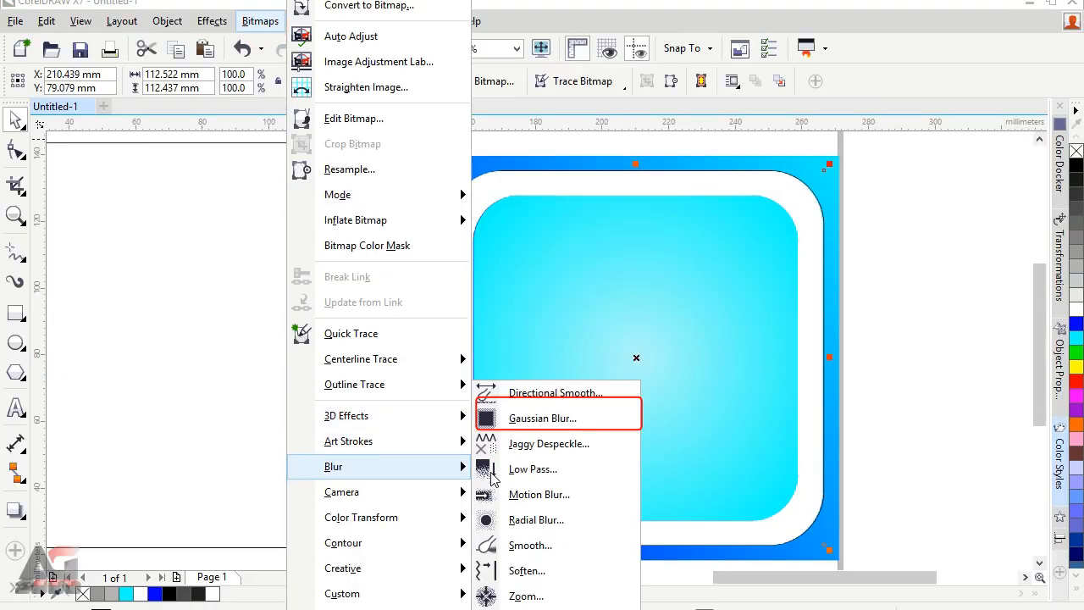
click(511, 413)
drag(513, 262, 518, 313)
click(474, 355)
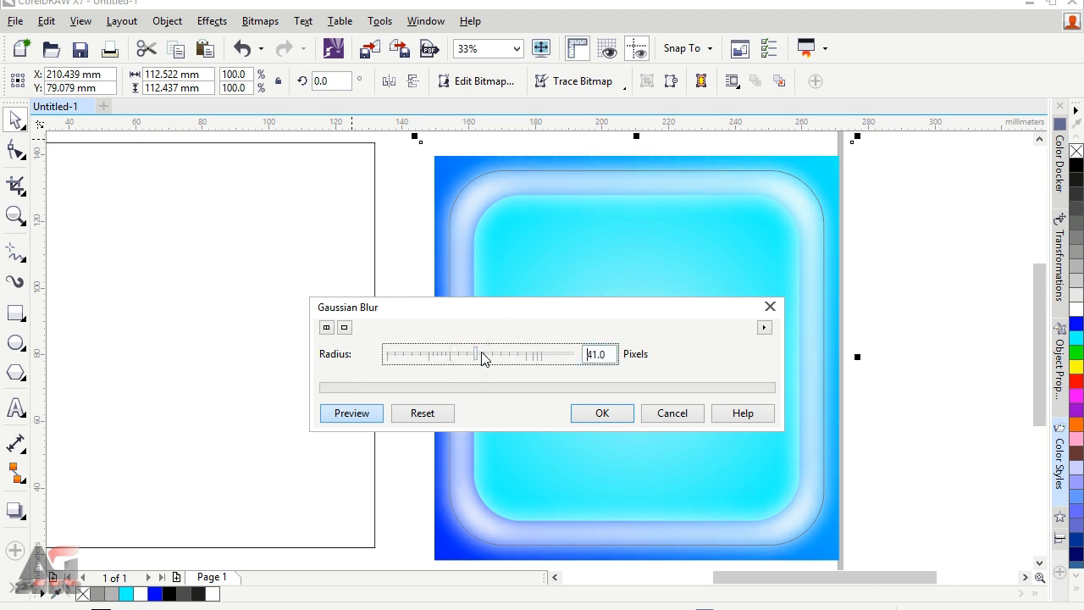
click(597, 413)
Send the blurred ring behind the large rounded outline, and select that outline.
right_click(813, 252)
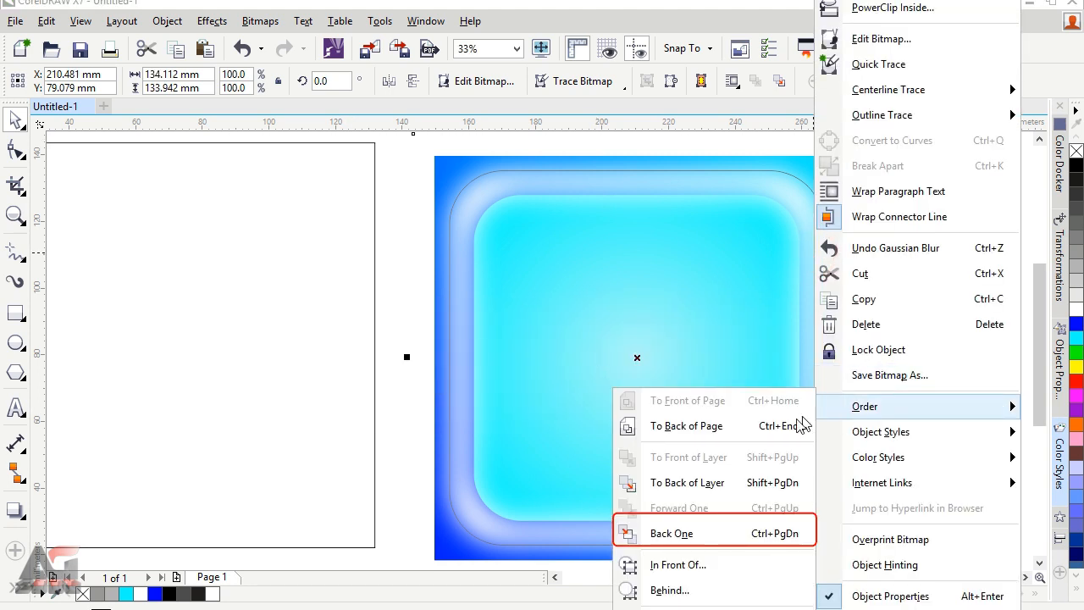
click(719, 595)
click(822, 315)
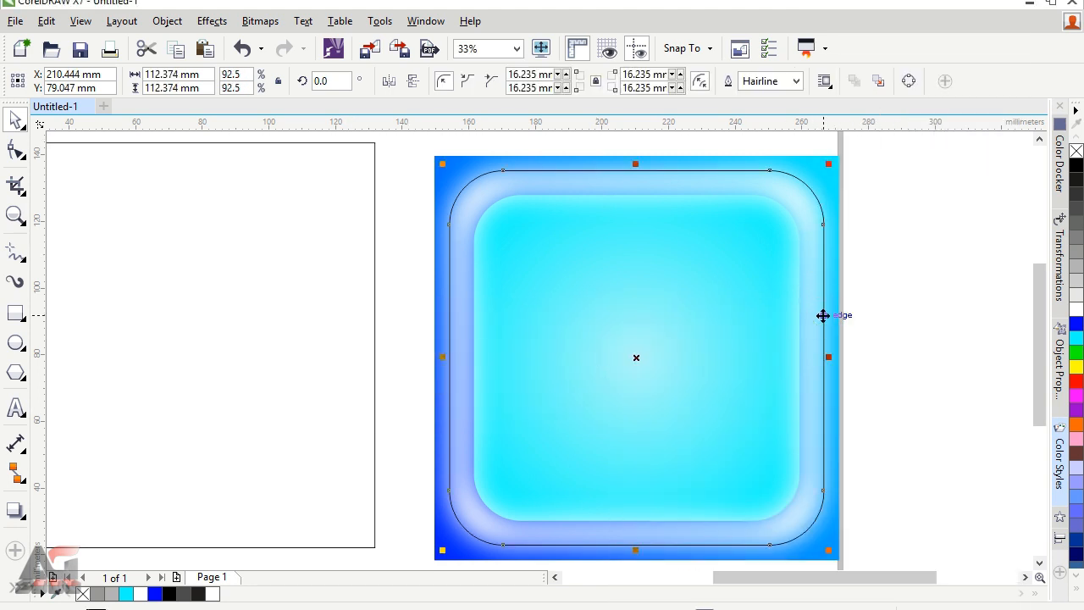
Delete the large rounded outline and move the blurred white ring back one, behind the inner rounded square.
drag(876, 316, 895, 315)
key(Delete)
click(810, 329)
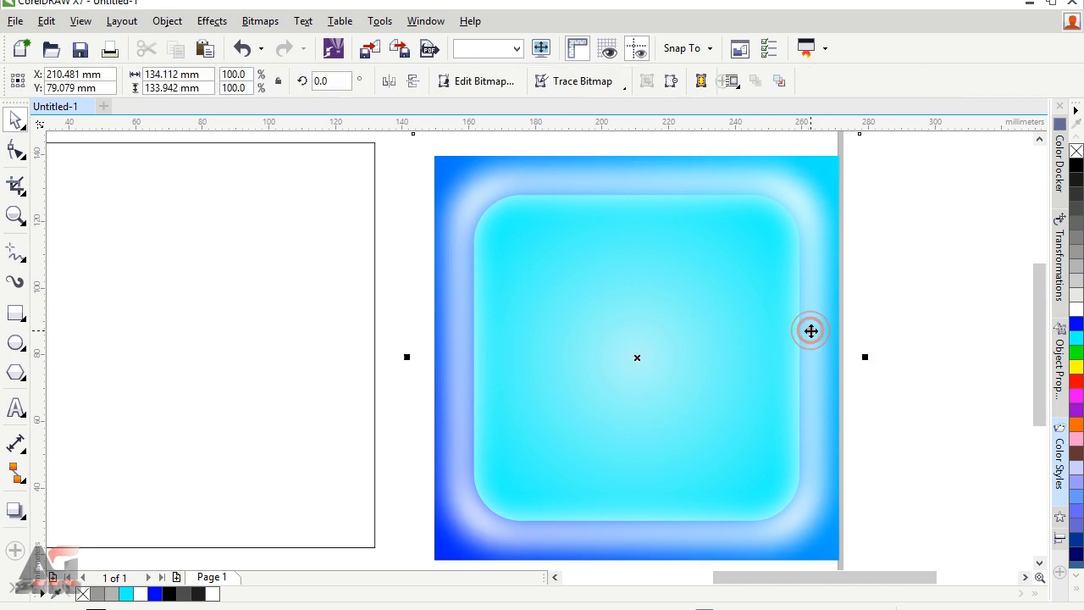
right_click(810, 330)
mouse_move(838, 407)
click(727, 534)
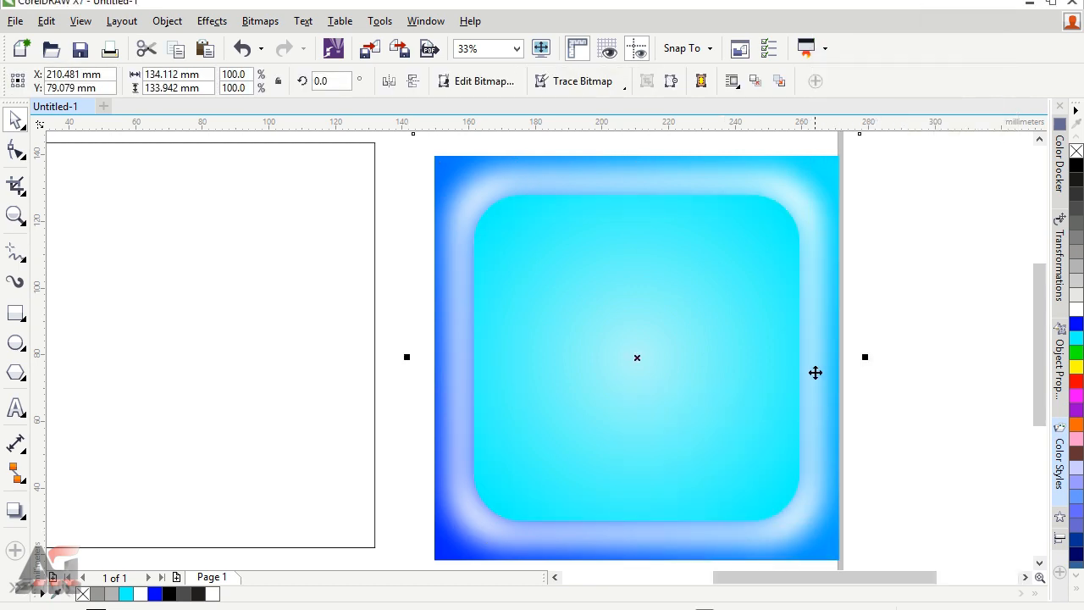
PowerClip the blurred white ring inside the inner rounded square.
right_click(815, 370)
click(710, 533)
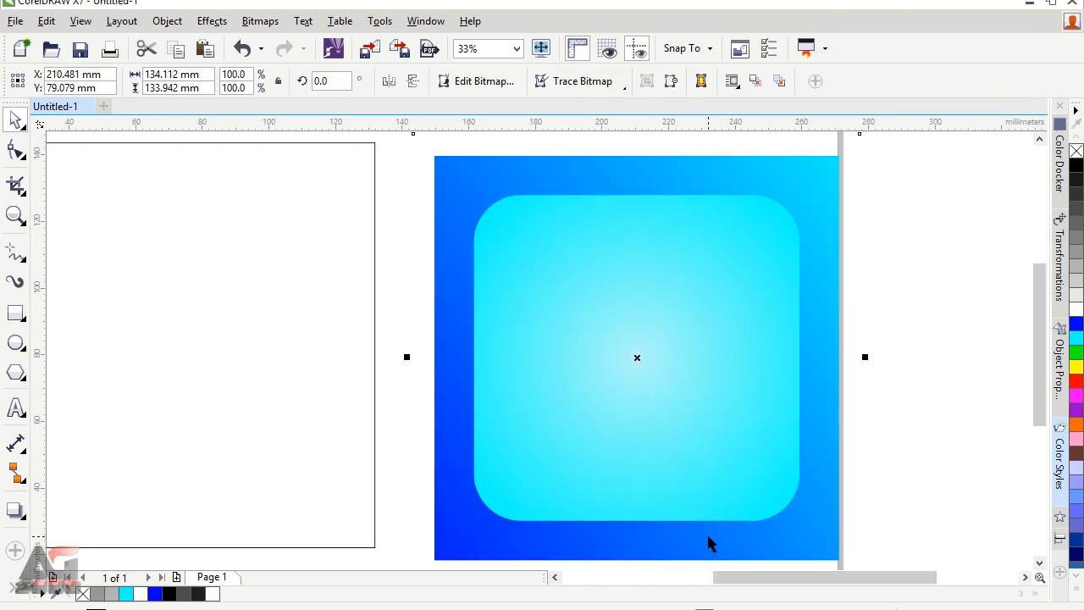
right_click(814, 266)
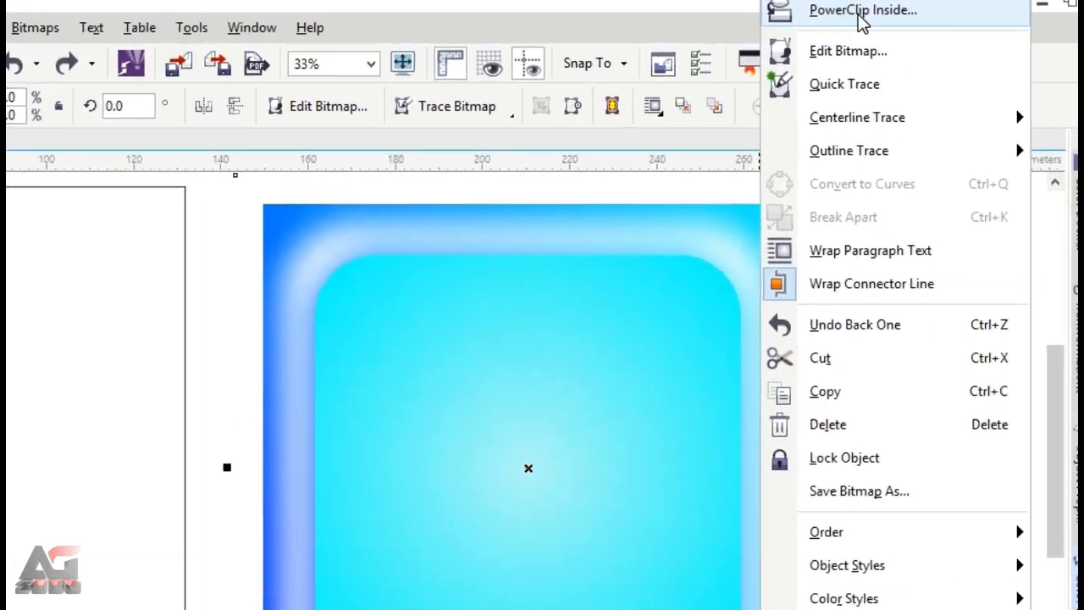
click(855, 8)
click(722, 279)
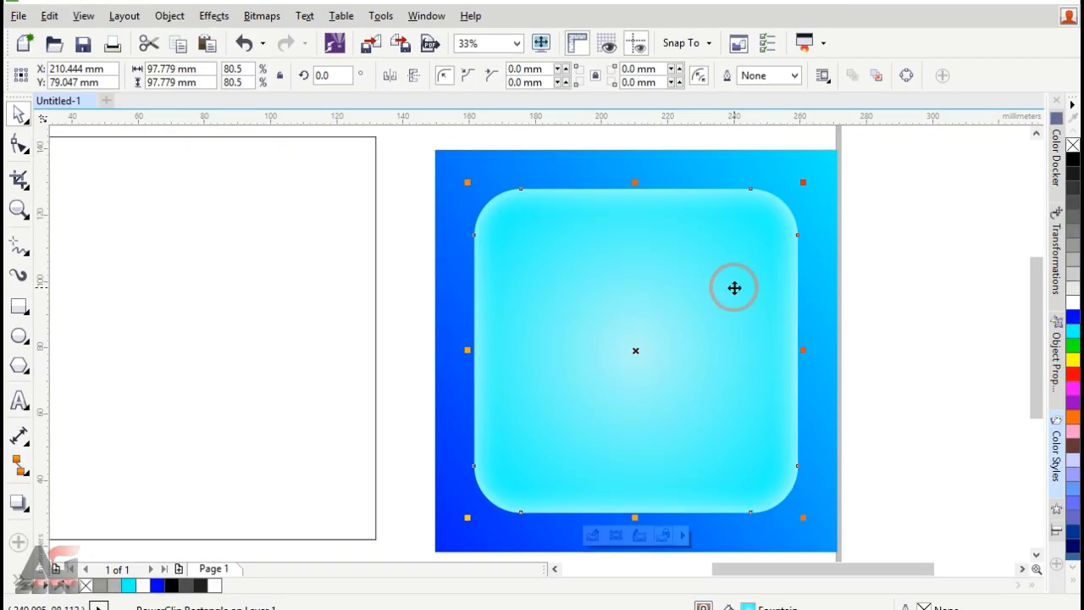
click(900, 250)
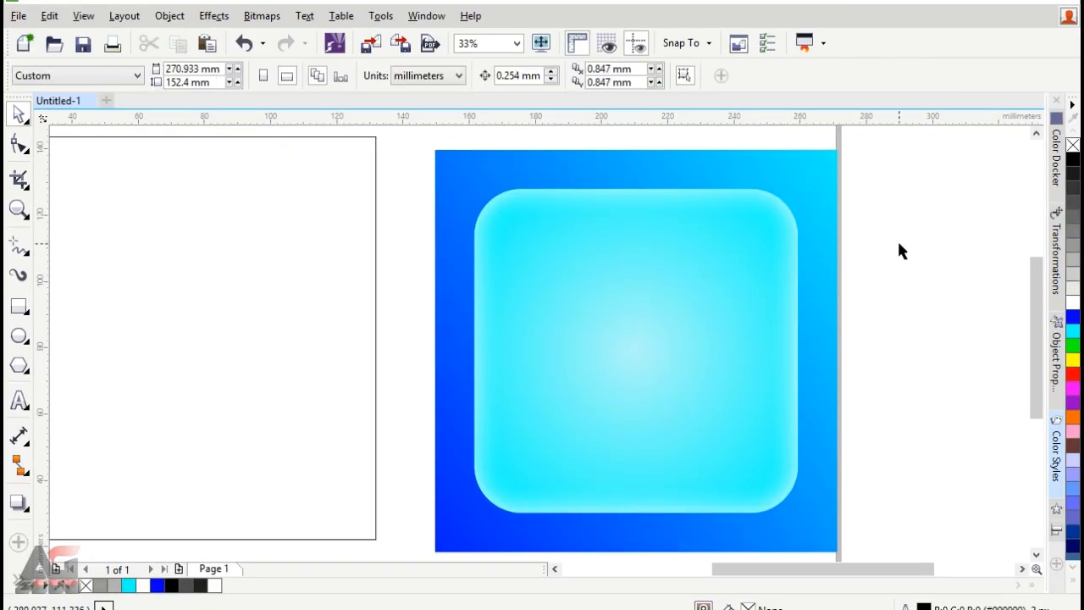
Add the artistic text 5 beside the page and format it in Franklin Gothic Heavy (Normal) at 200 pt.
click(516, 44)
click(499, 72)
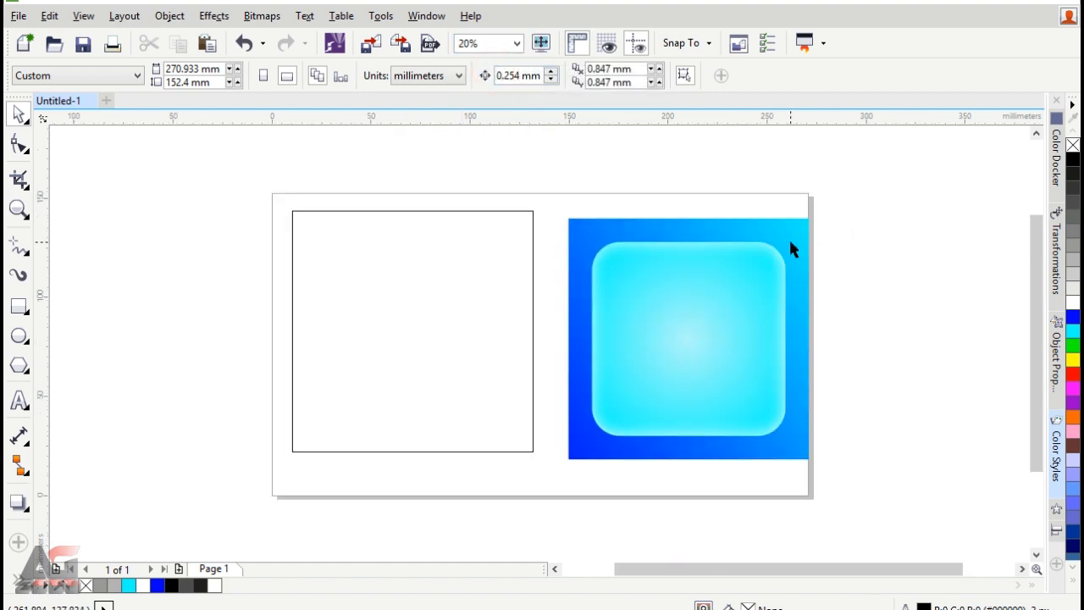
click(18, 401)
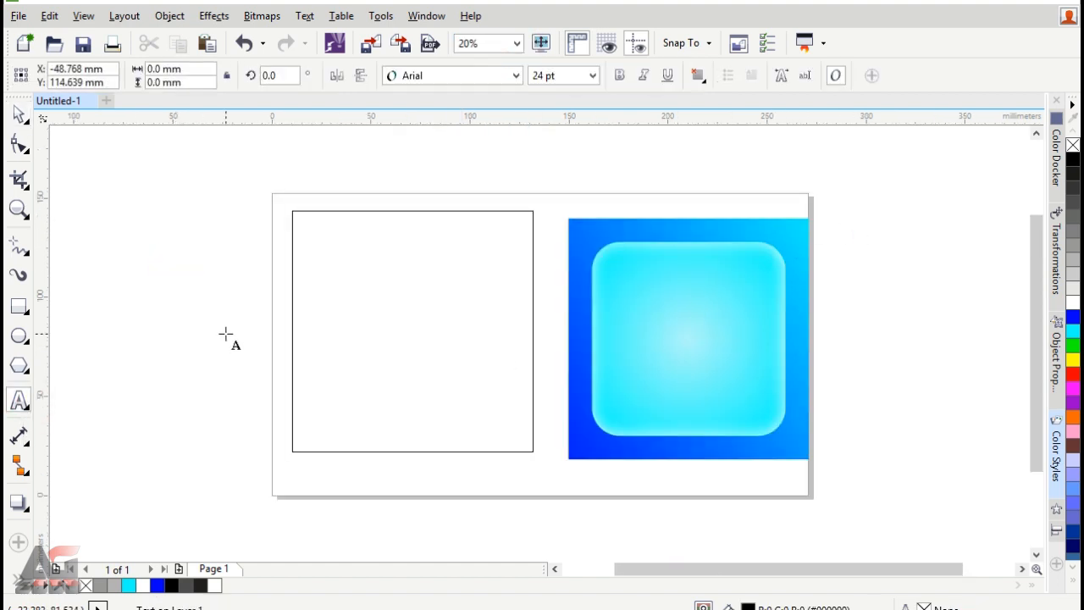
key(ctrl+space)
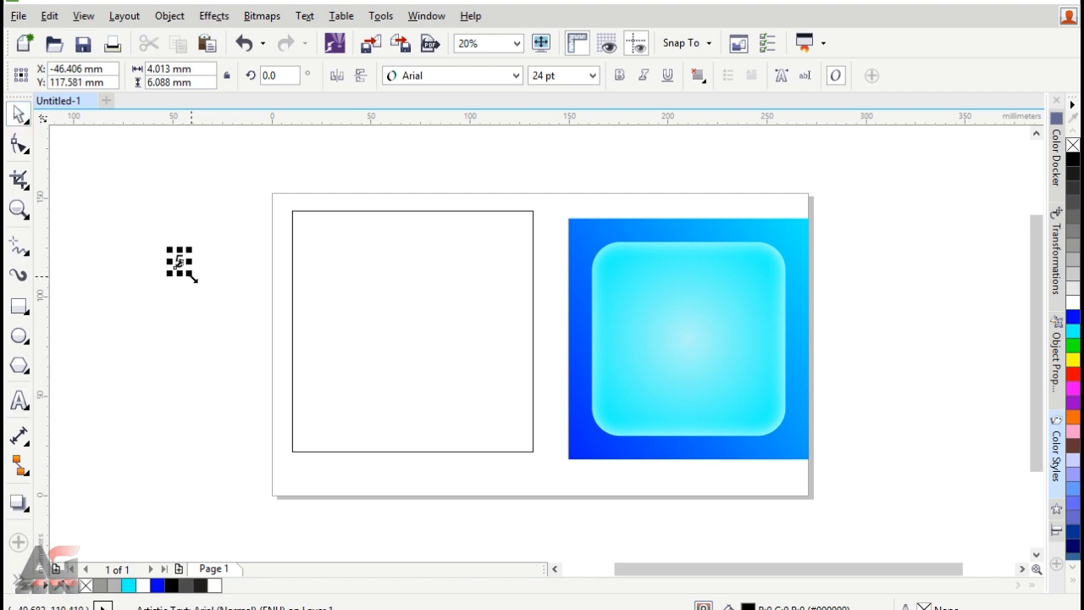
click(590, 76)
click(549, 316)
click(516, 75)
mouse_move(511, 127)
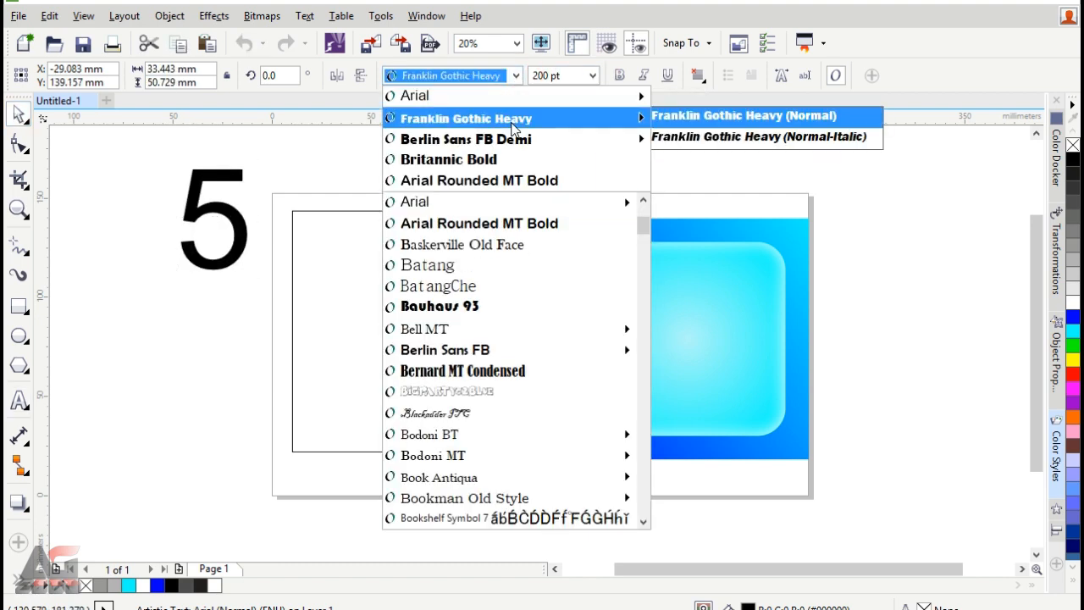
click(511, 127)
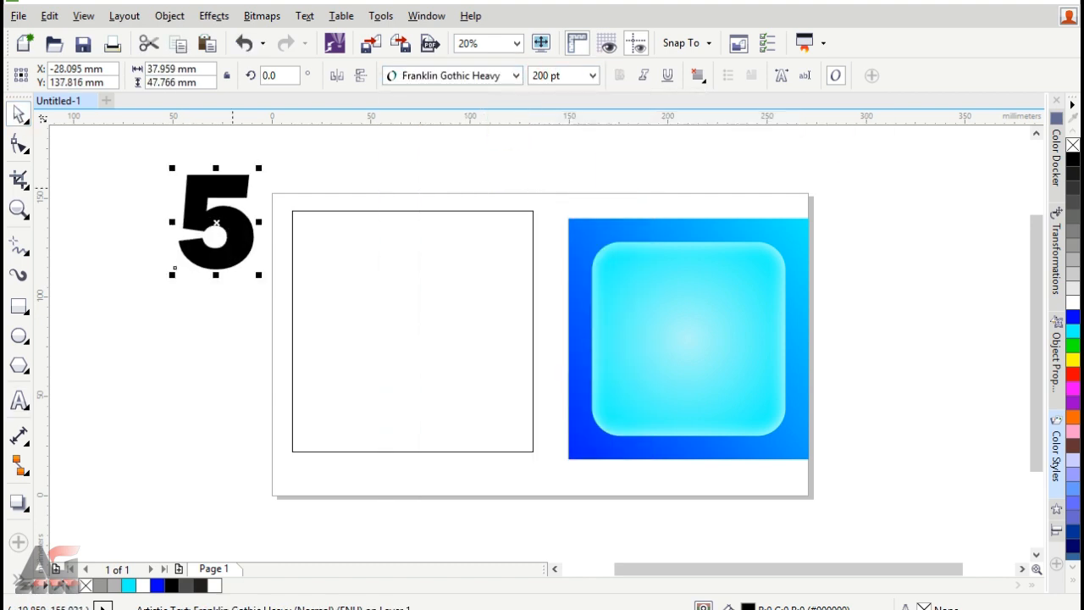
Move the 5 to the centre of the glowing rounded square and enlarge it to about 50 by 63 mm.
drag(218, 223, 691, 338)
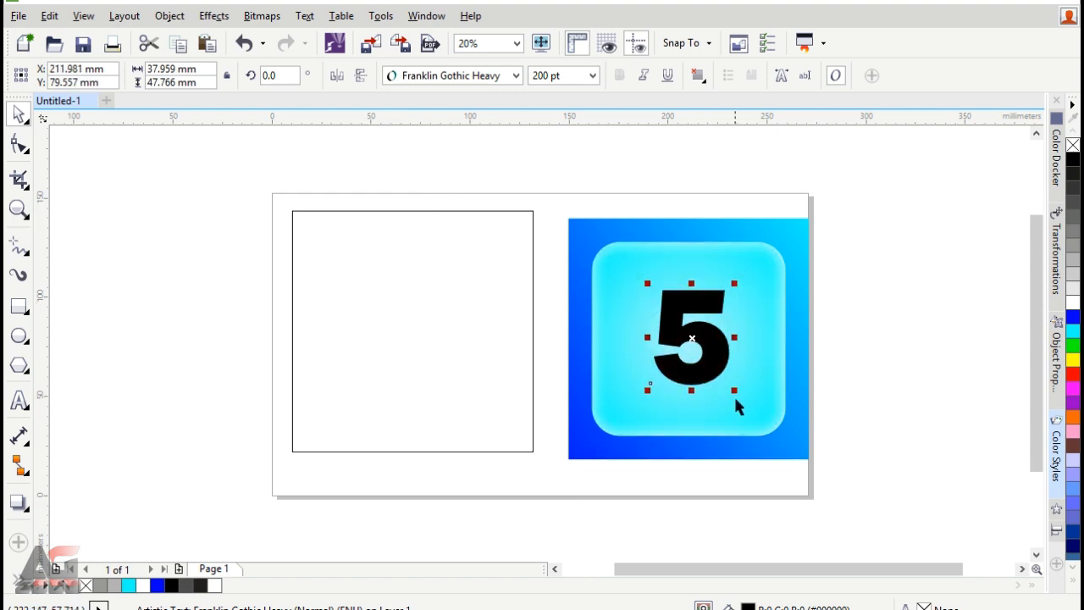
drag(737, 391, 749, 408)
Apply a diagonal linear gradient to the 5, from black at its upper-left corner to cyan at its lower right.
click(19, 582)
click(52, 453)
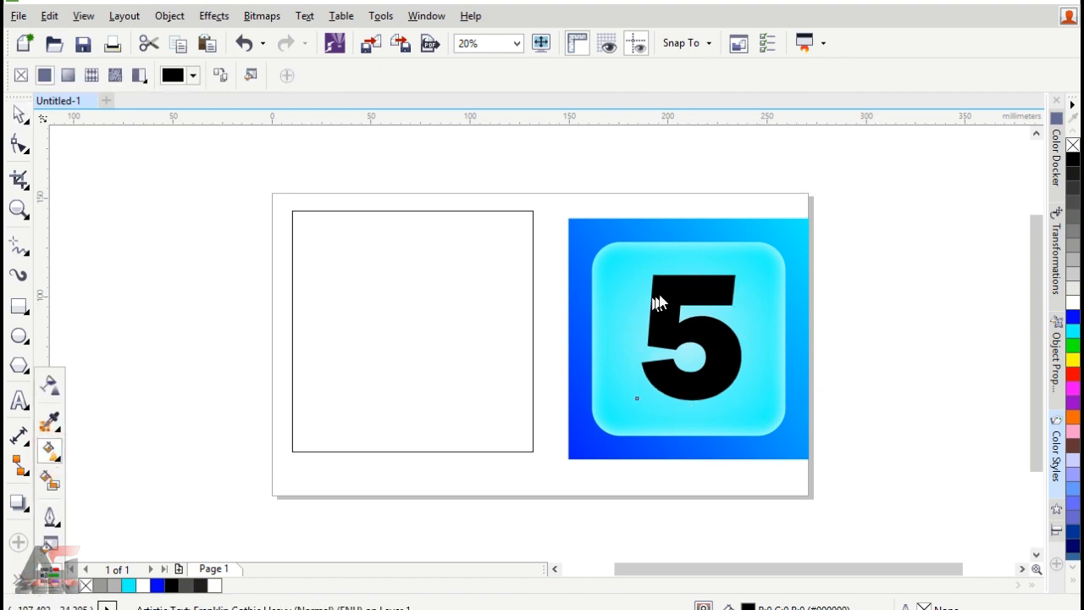
drag(660, 278, 738, 389)
click(1072, 331)
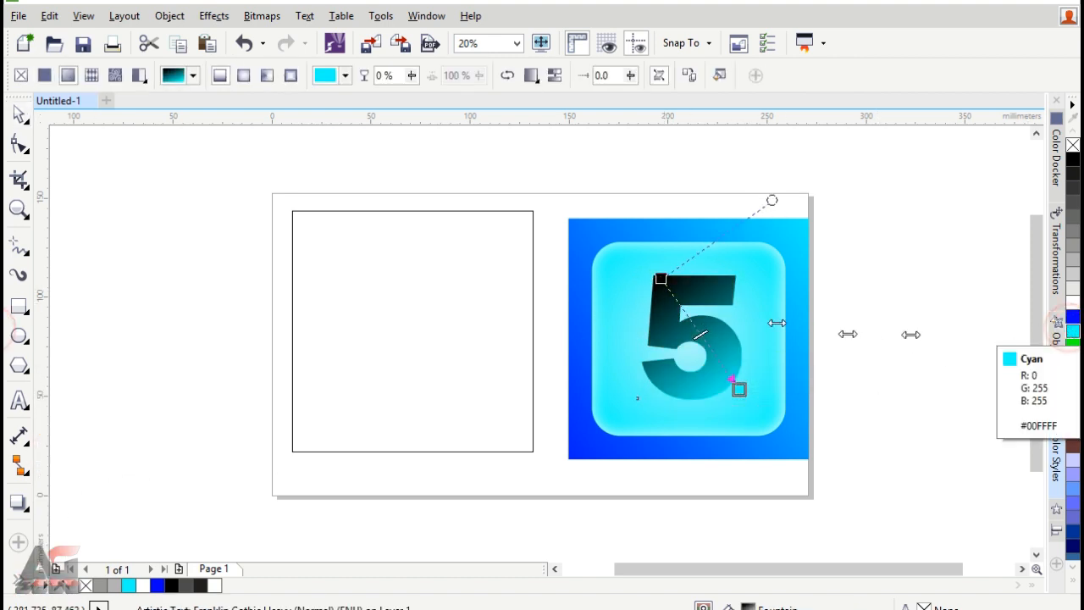
drag(660, 279, 651, 274)
click(733, 395)
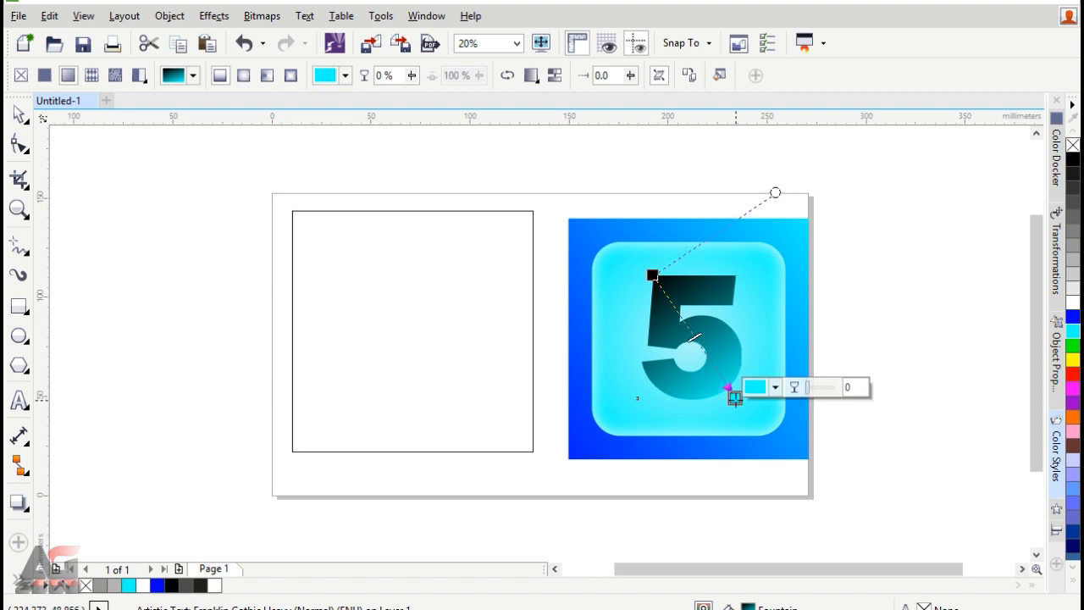
click(895, 282)
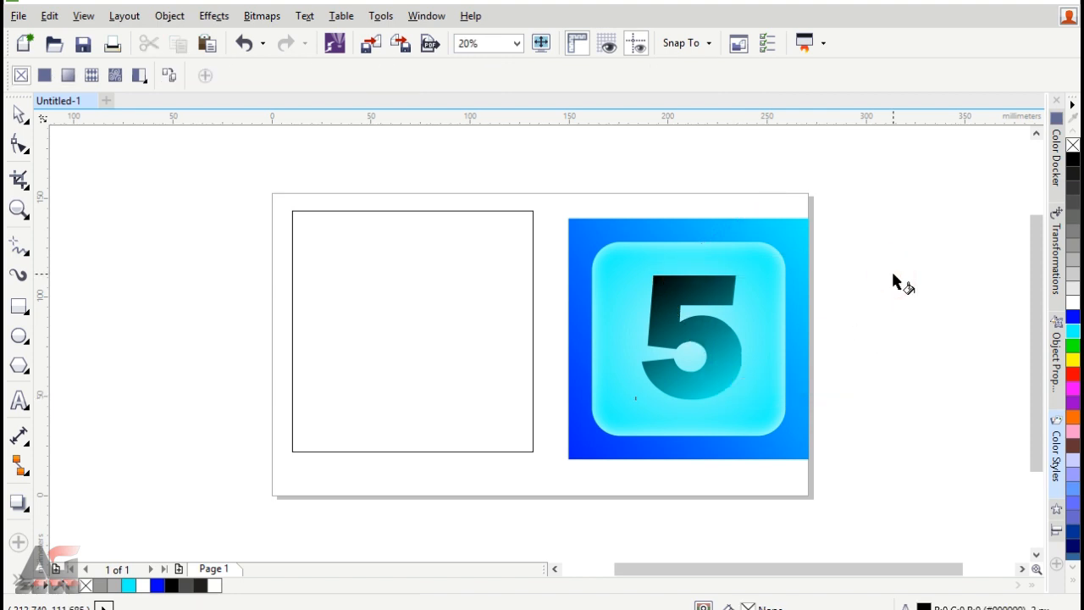
Extend the cyan end of the 5's gradient slightly beyond the digit's lower-right edge.
click(20, 112)
click(726, 353)
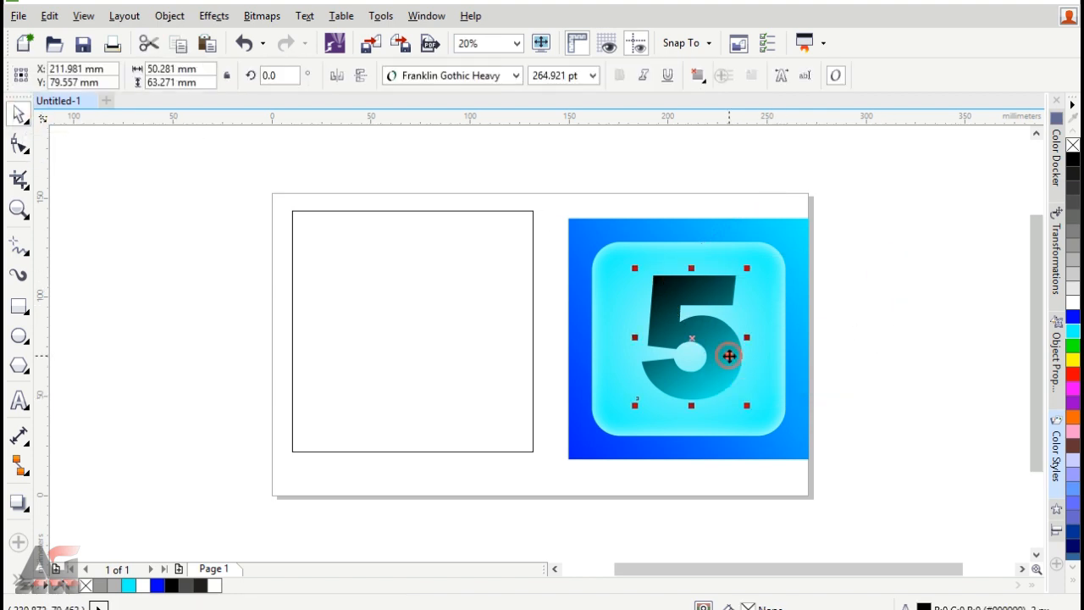
click(20, 467)
click(50, 450)
mouse_move(735, 407)
mouse_down()
mouse_move(734, 397)
mouse_move(740, 410)
mouse_up()
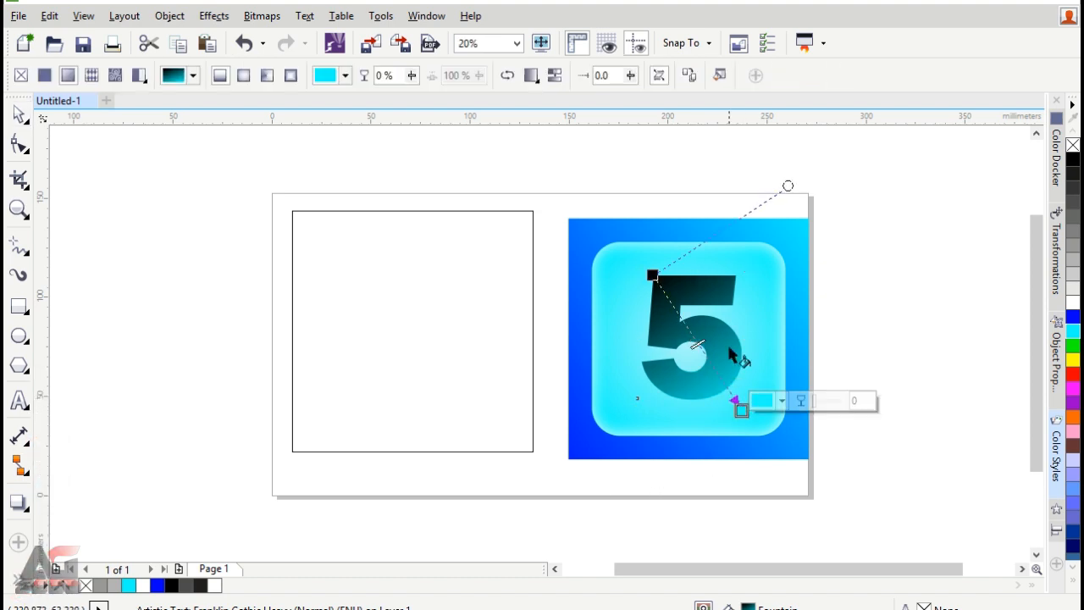
click(522, 138)
Group the blue square, the glowing rounded square and the 5.
key(space)
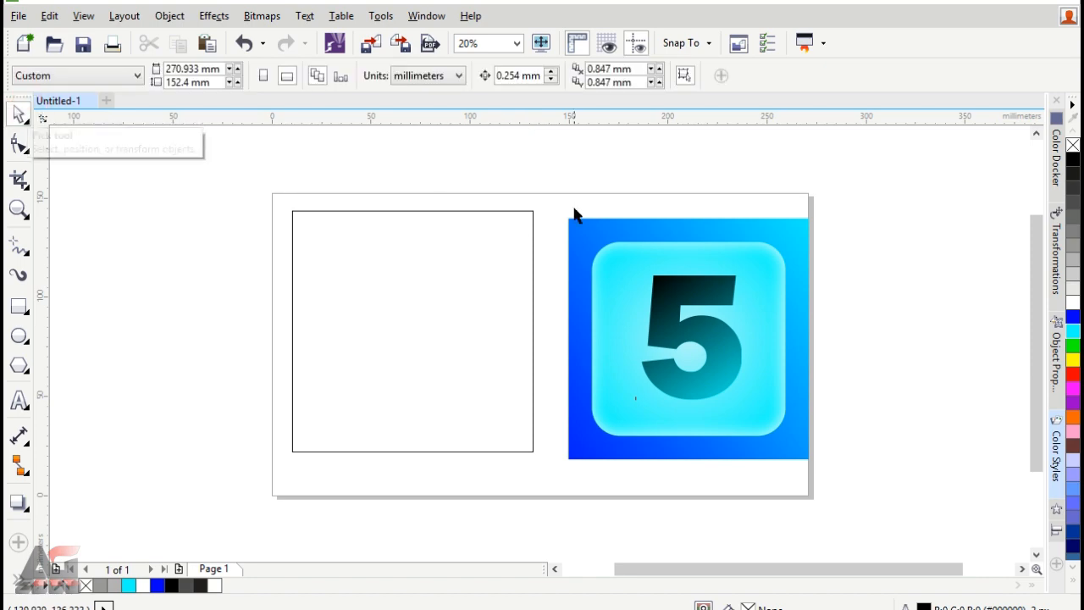
drag(550, 196, 849, 497)
right_click(694, 250)
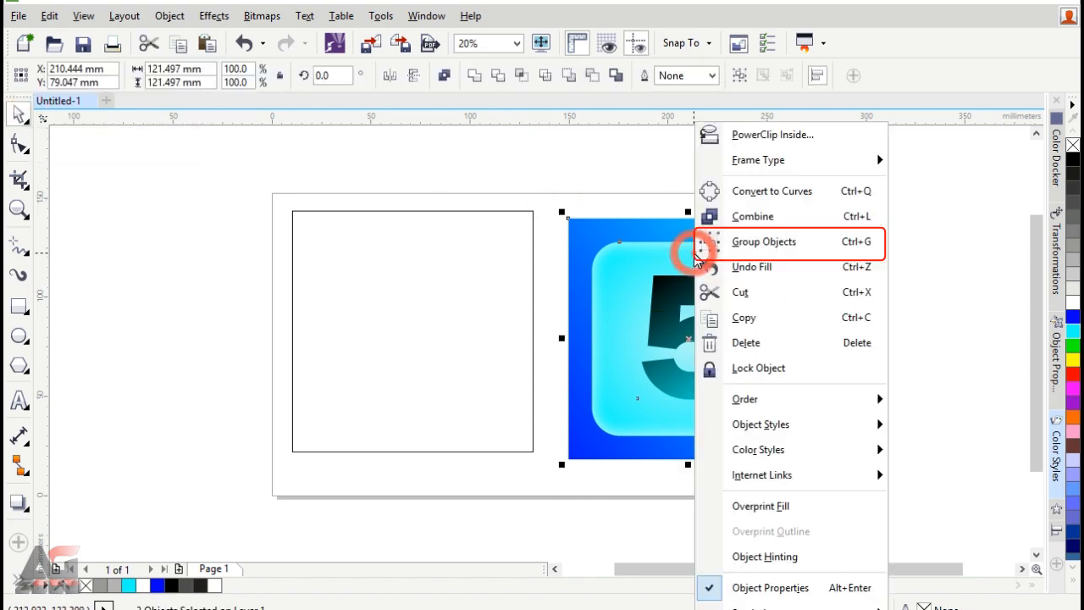
click(748, 244)
Fill the empty square with light grey (#CCCCCC) and add an extrusion to it.
click(361, 263)
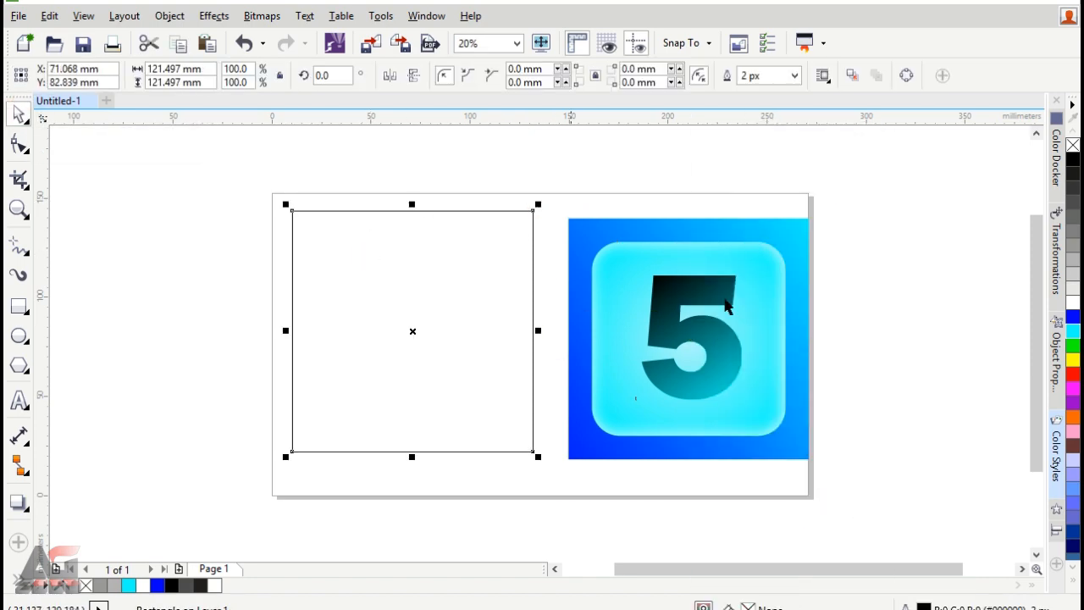
click(1072, 276)
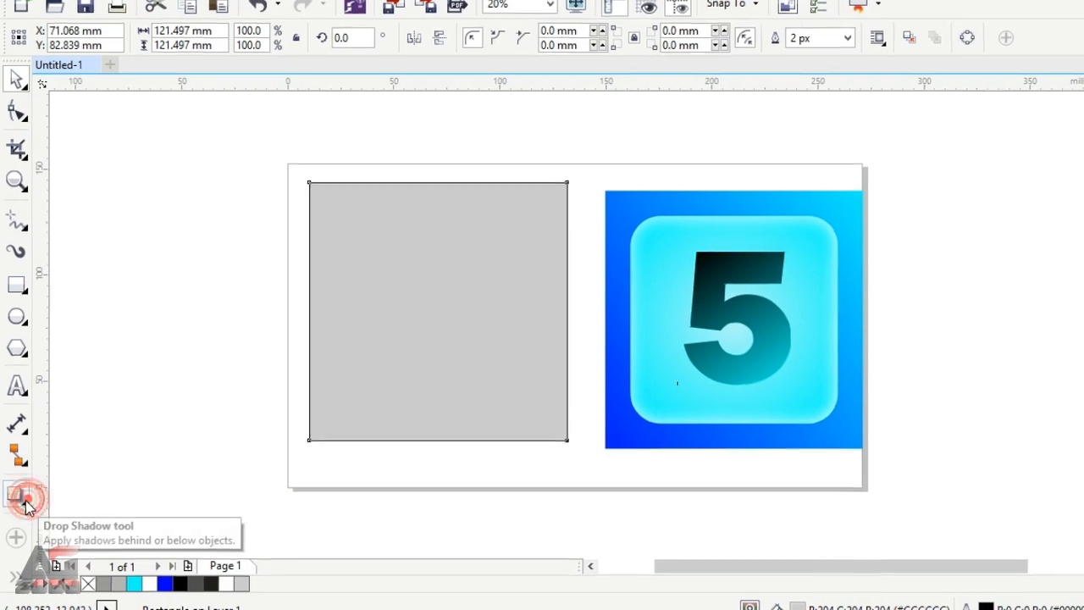
click(24, 500)
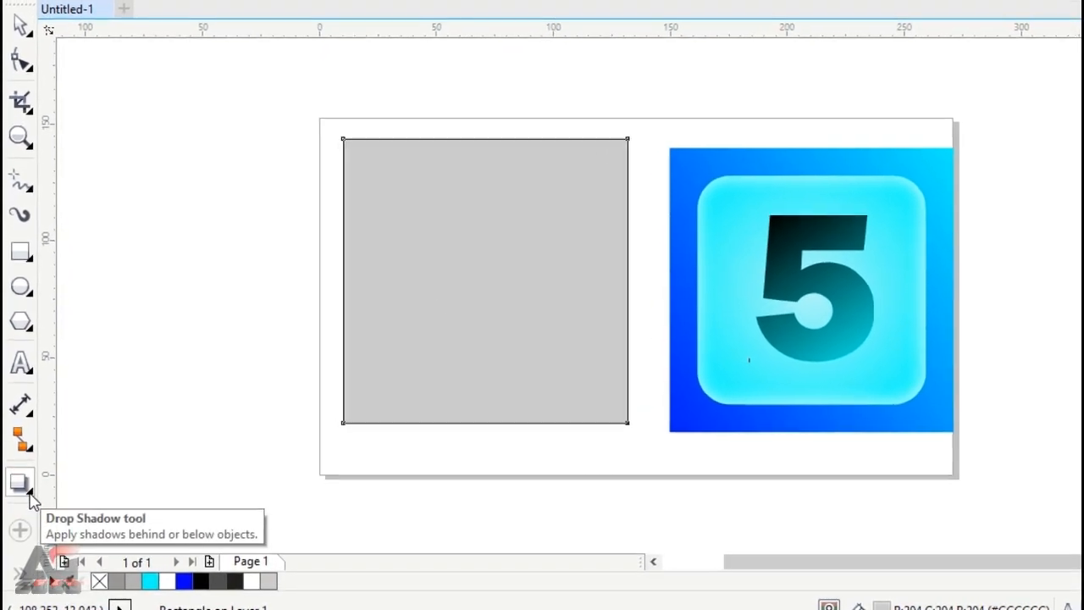
click(23, 500)
click(110, 607)
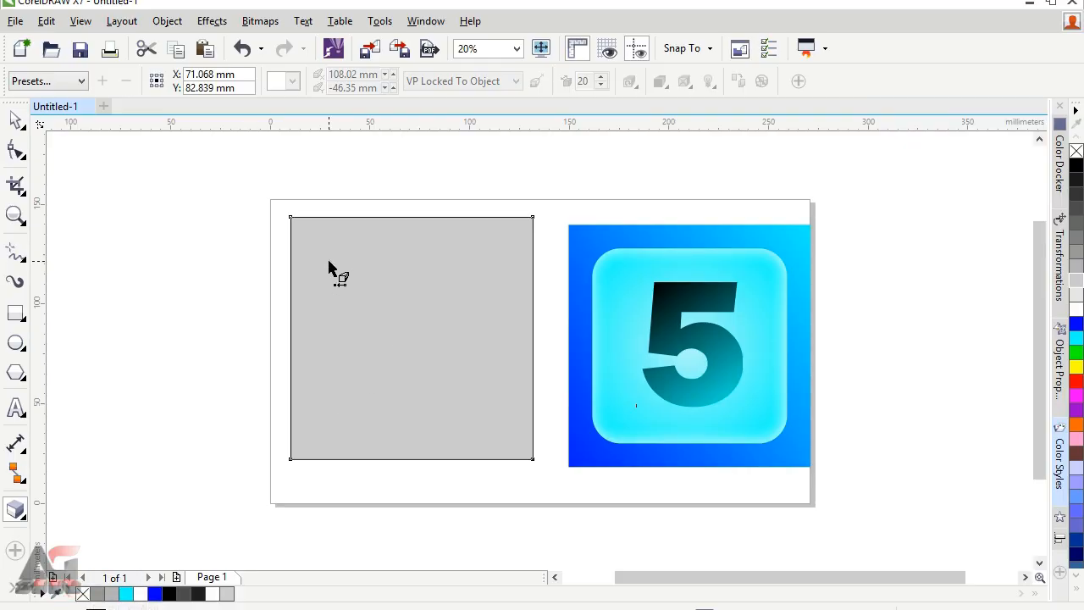
drag(442, 185, 434, 30)
Change the square's extrusion to a parallel type, offset about 34.4 mm right and 29.3 mm up, to form a cube.
click(293, 82)
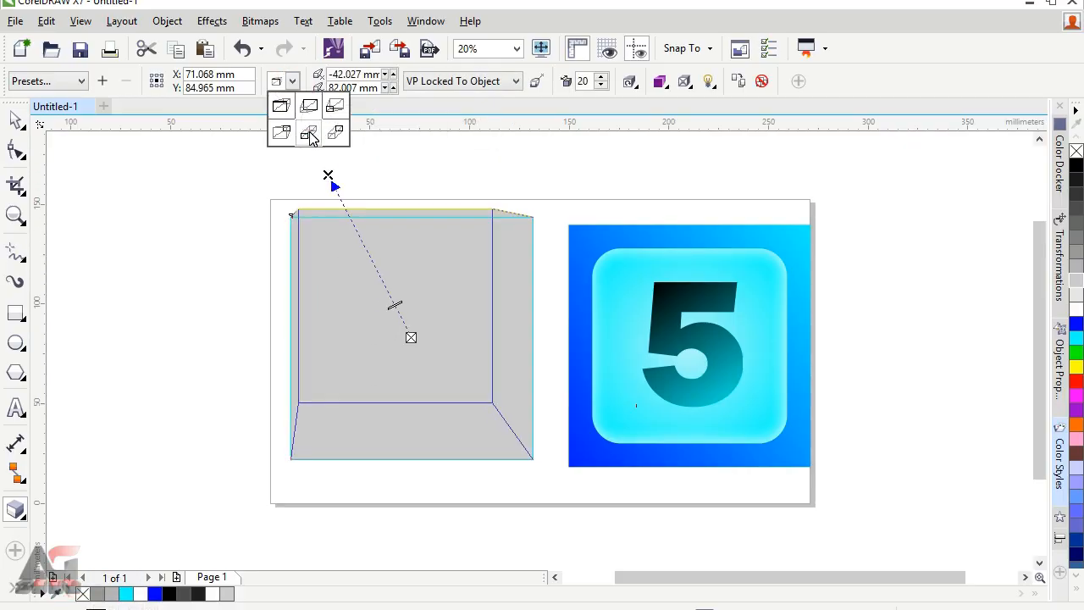
click(310, 133)
drag(328, 174, 457, 301)
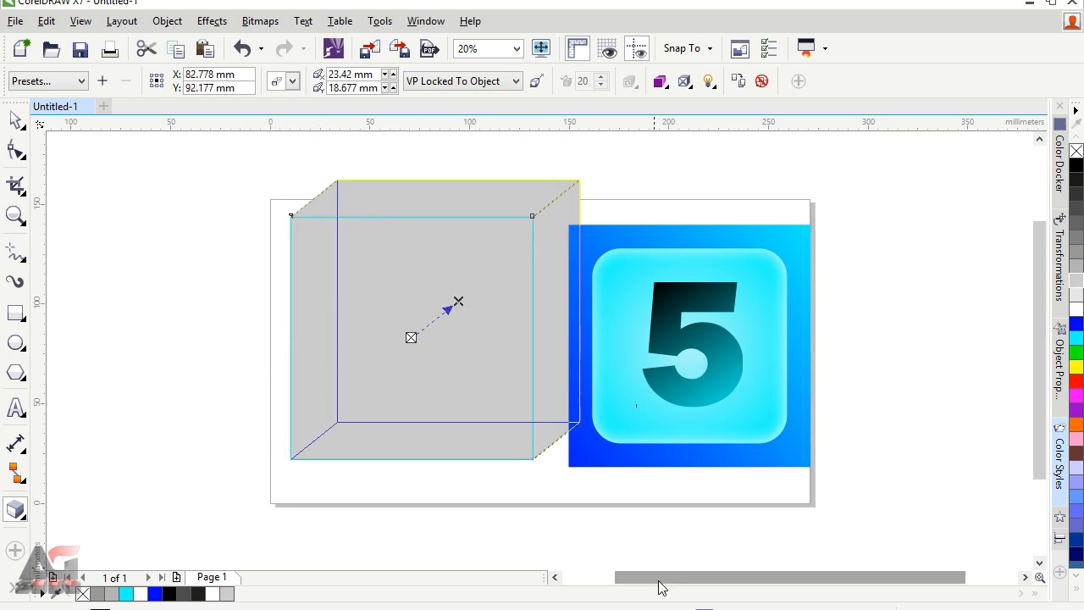
drag(658, 580, 652, 580)
drag(474, 302, 496, 279)
click(17, 121)
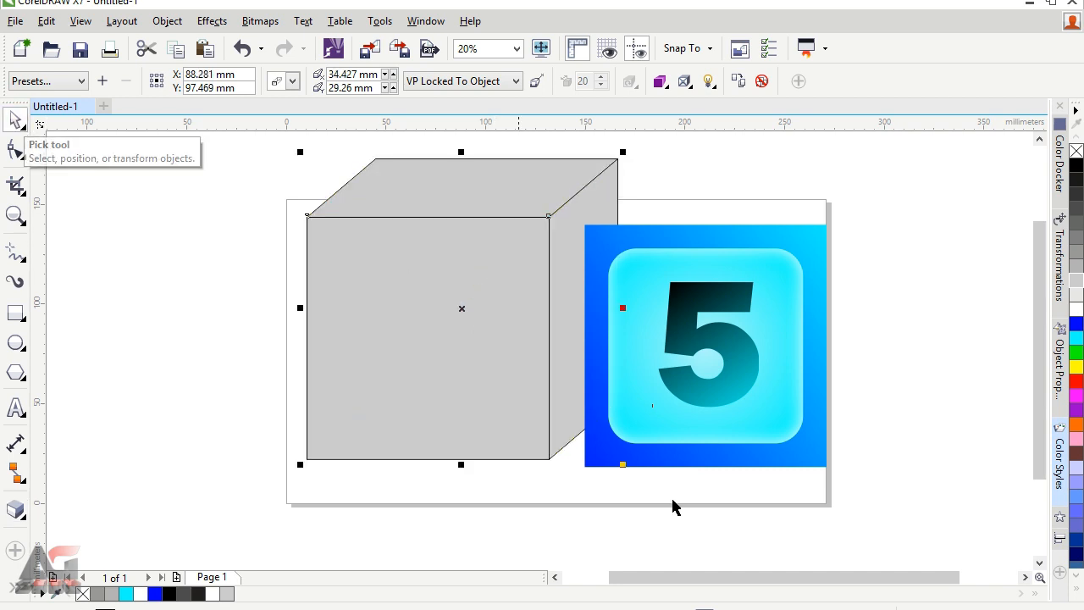
Move the grouped blue 5 graphic onto the front face of the grey cube.
drag(756, 576, 757, 580)
scroll(238, 189, up, 1)
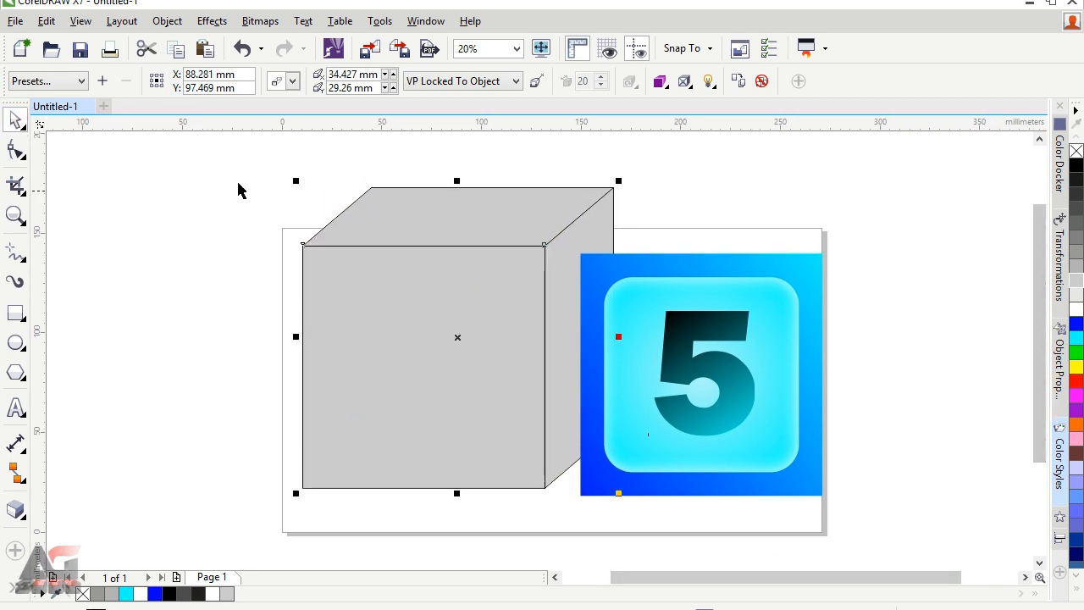
right_click(350, 220)
click(364, 256)
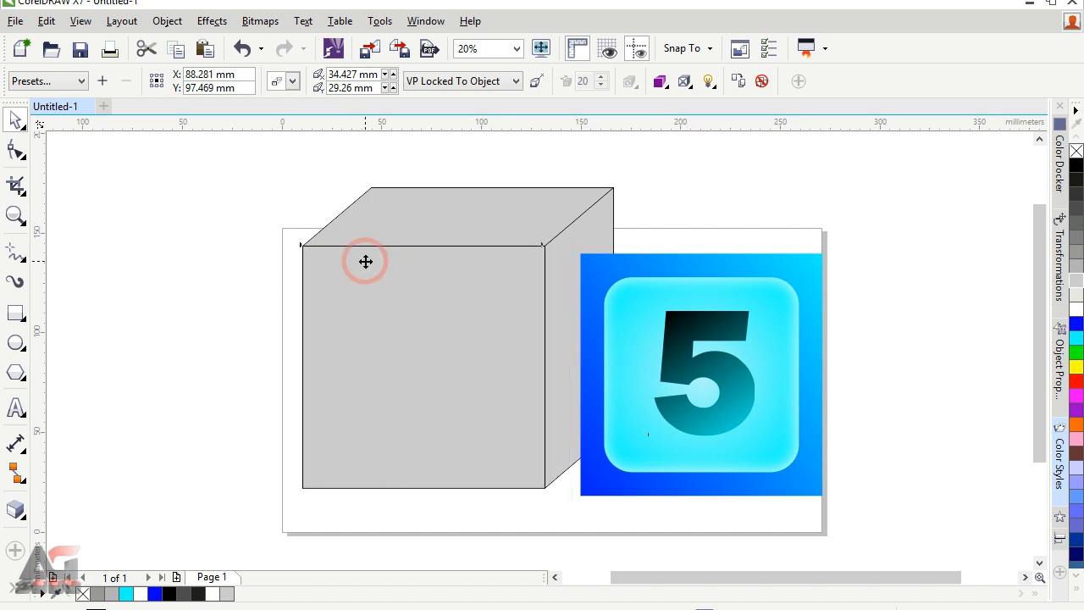
click(229, 238)
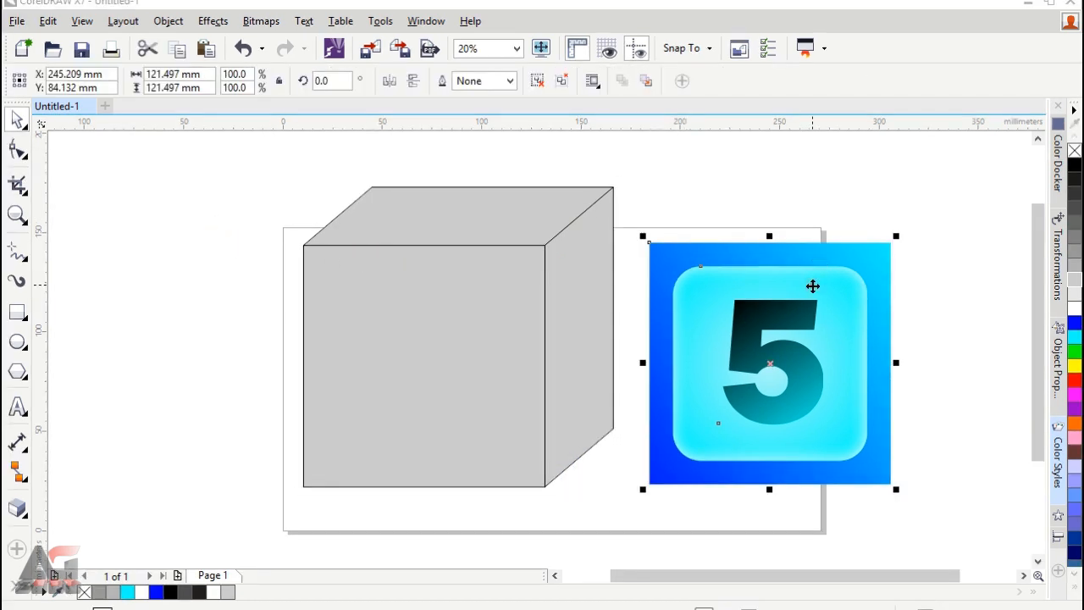
drag(812, 285, 467, 288)
Fine-position the blue graphic so its upper-right corner meets the upper-right corner of the cube's front face.
scroll(525, 249, up, 5)
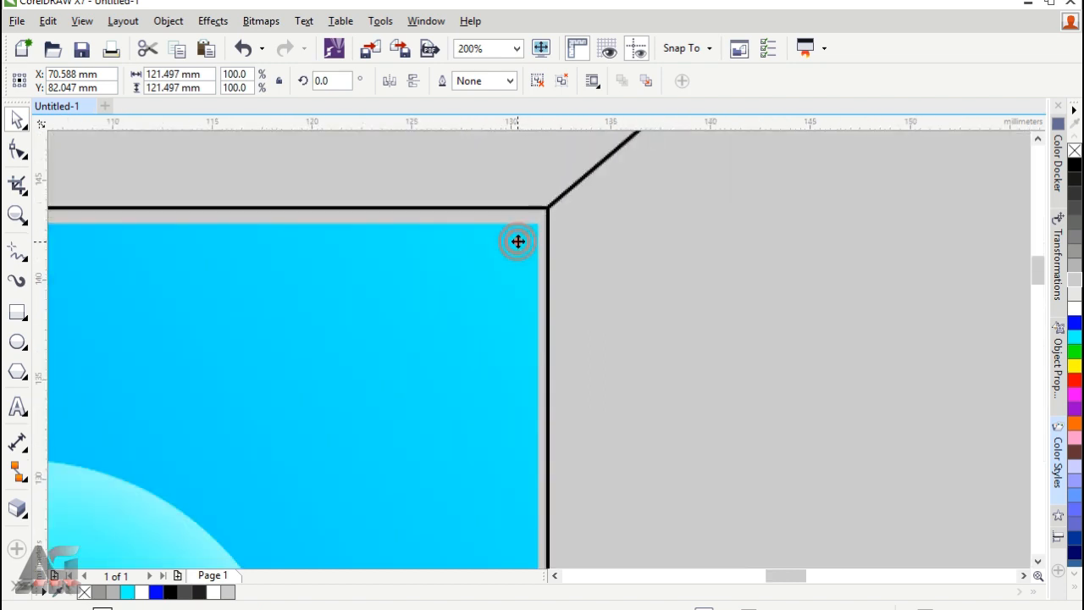
drag(524, 230, 525, 229)
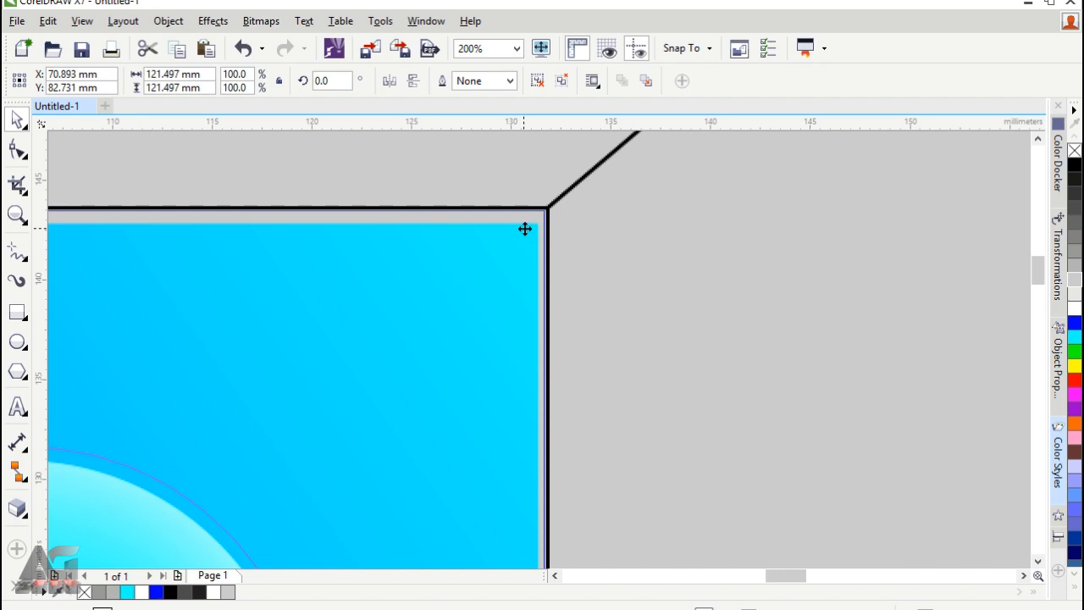
key(Right)
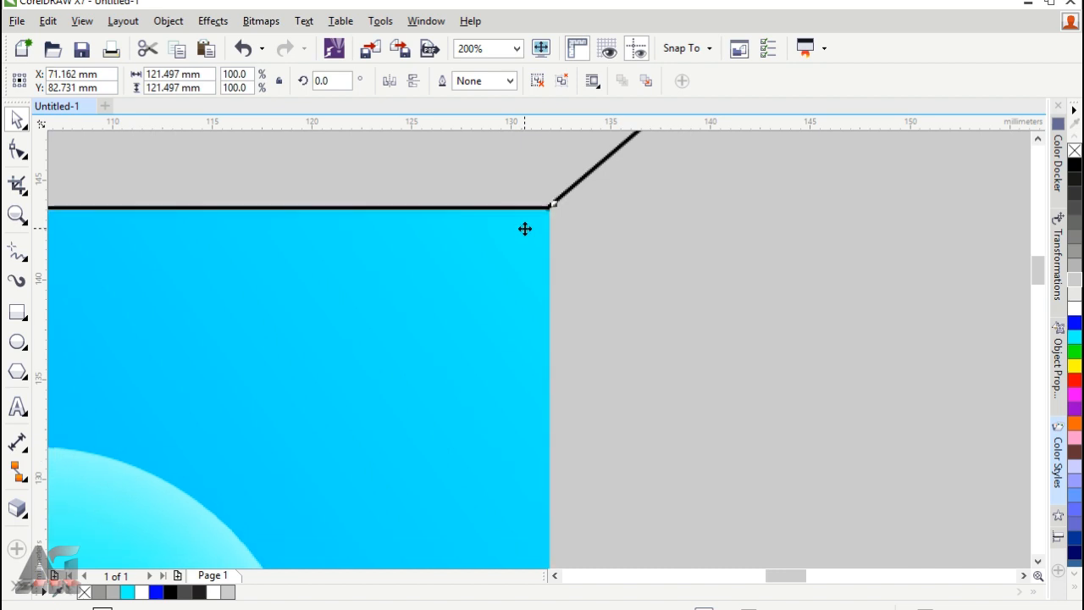
key(Left)
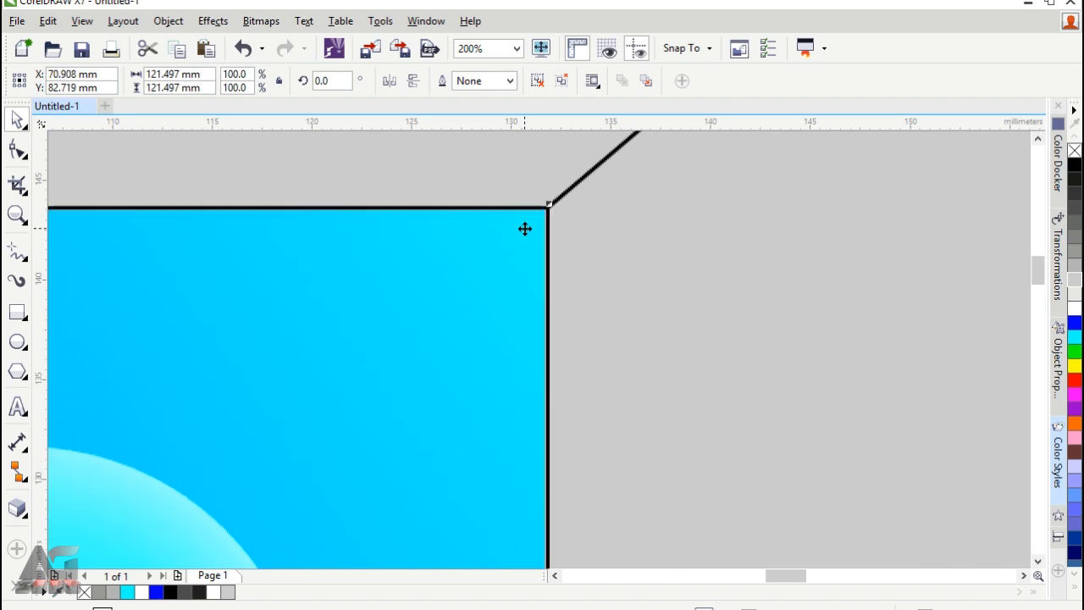
scroll(525, 228, up, 2)
drag(534, 216, 562, 194)
click(511, 82)
click(518, 50)
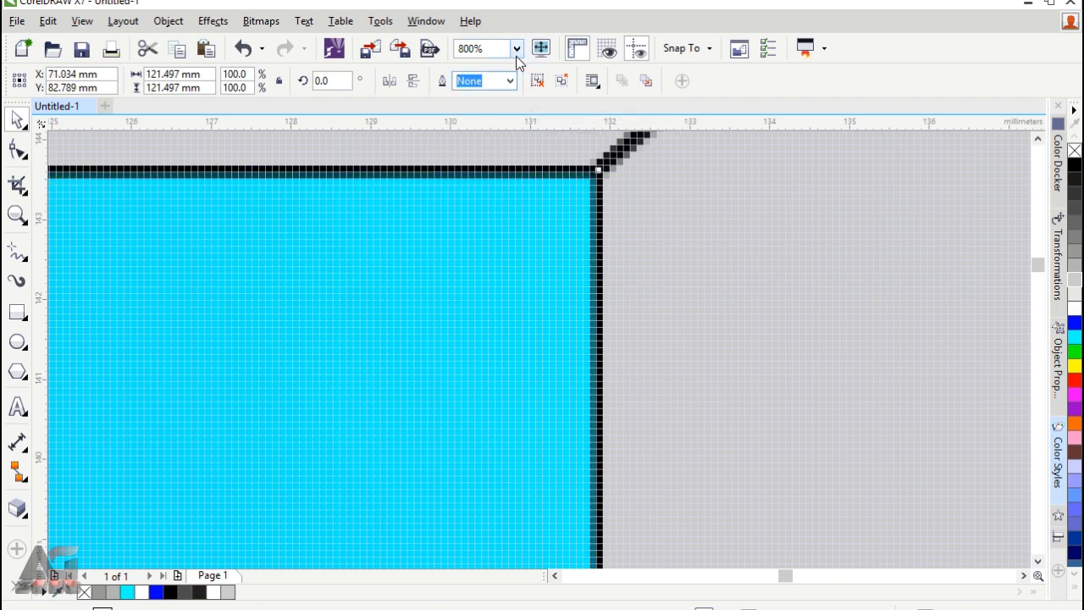
Duplicate the blue 5 graphic on the cube's front face and place the copy in the empty area beside the cube.
click(518, 50)
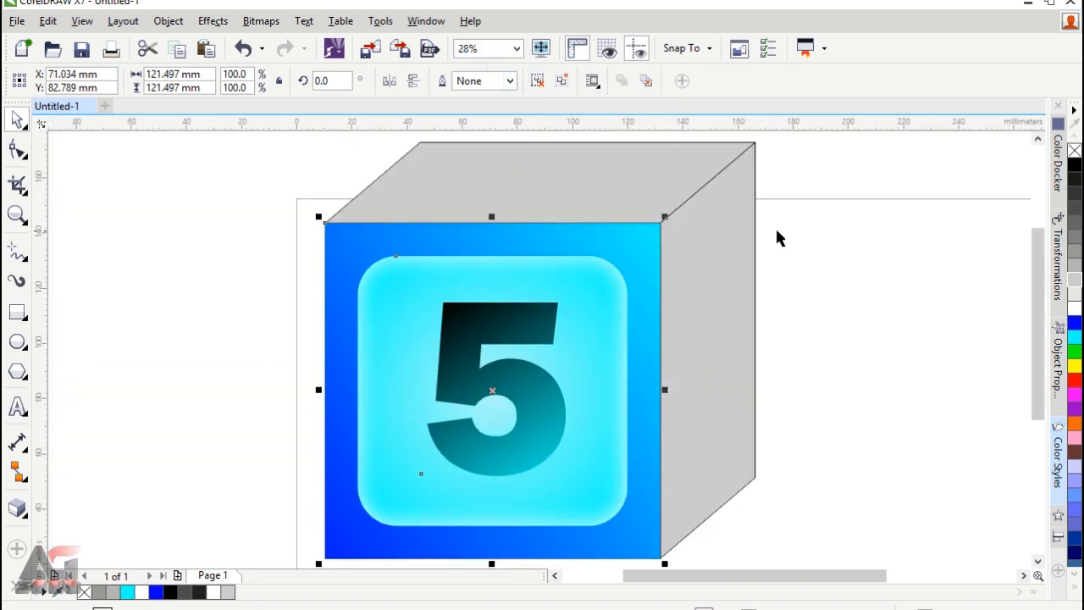
click(774, 226)
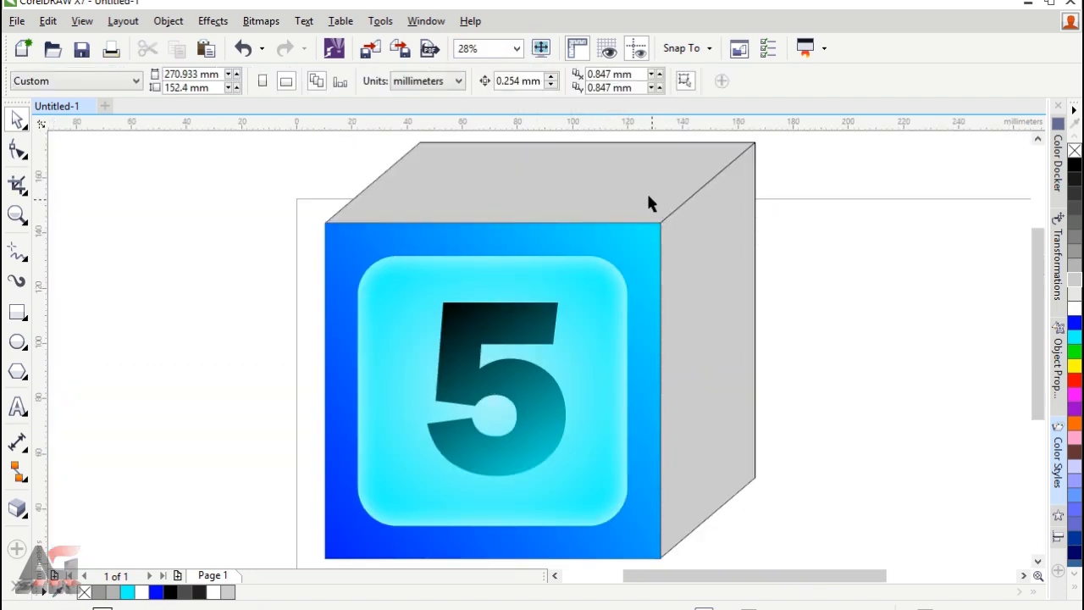
click(649, 202)
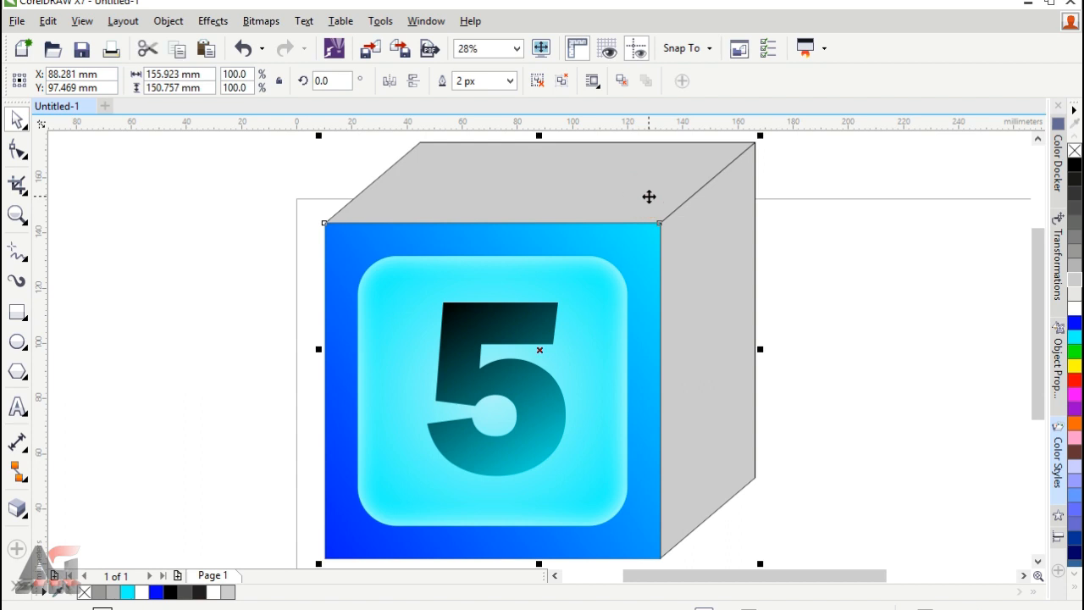
click(600, 319)
click(518, 49)
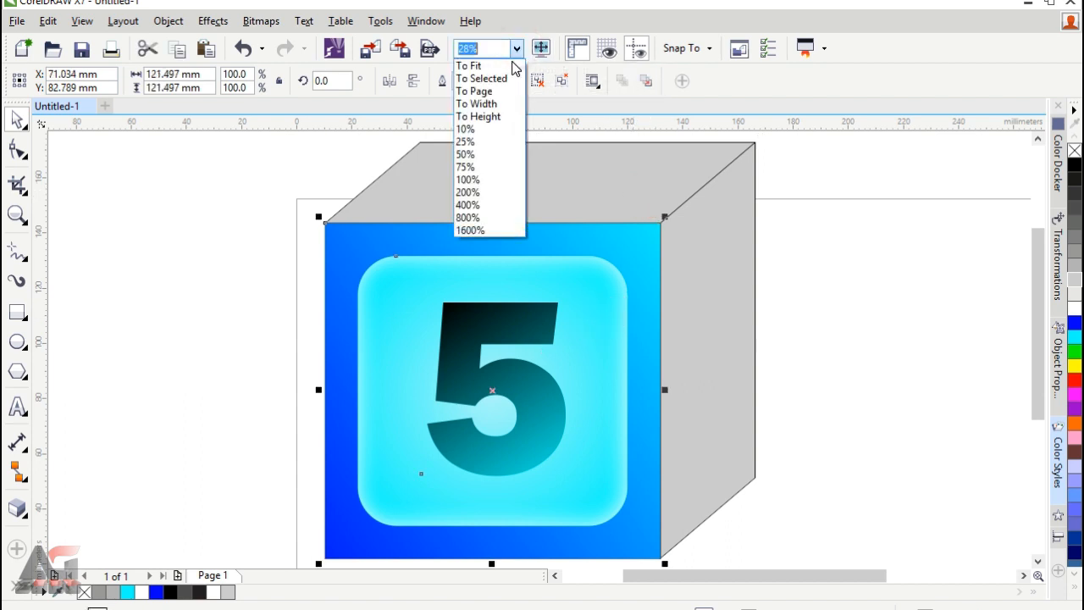
click(497, 95)
key(ctrl+d)
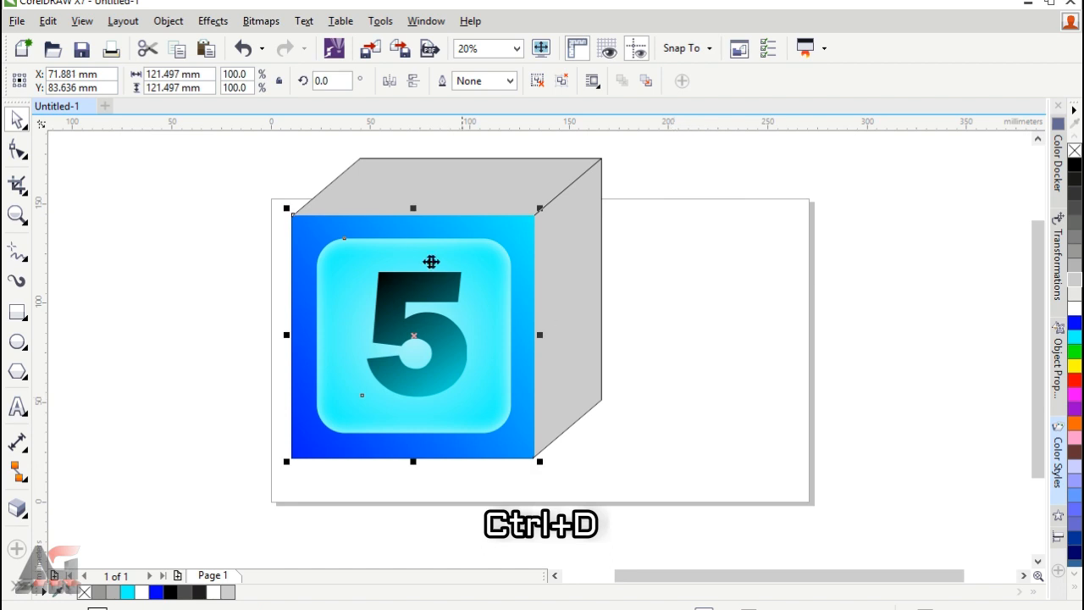
drag(409, 258, 756, 266)
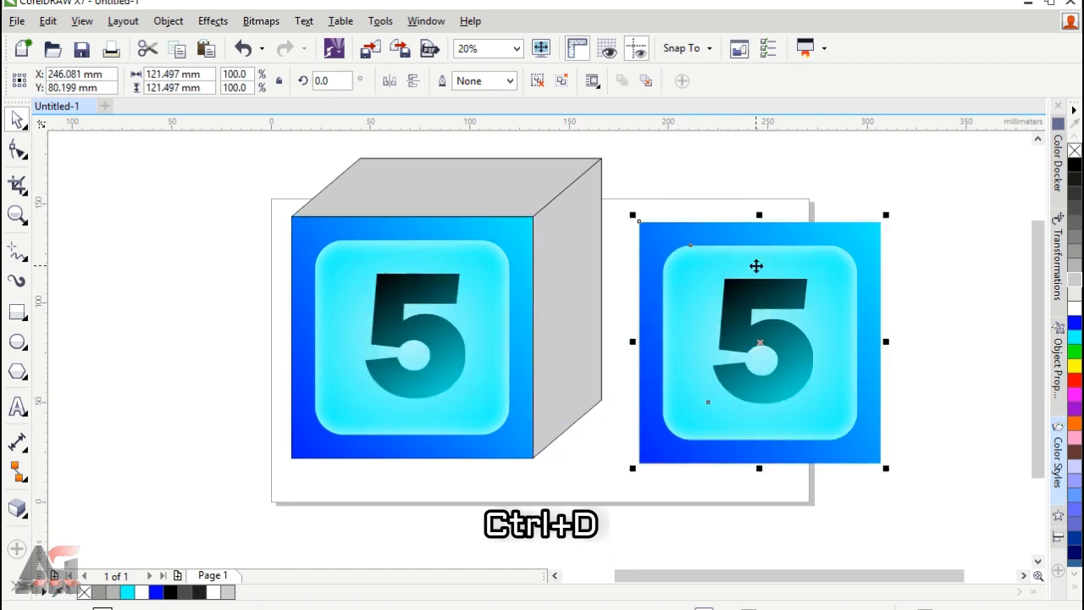
Make two more duplicates of the 5 graphic, overlapping the first copy to the right of the cube.
key(ctrl+d)
drag(1010, 269, 773, 262)
key(ctrl+d)
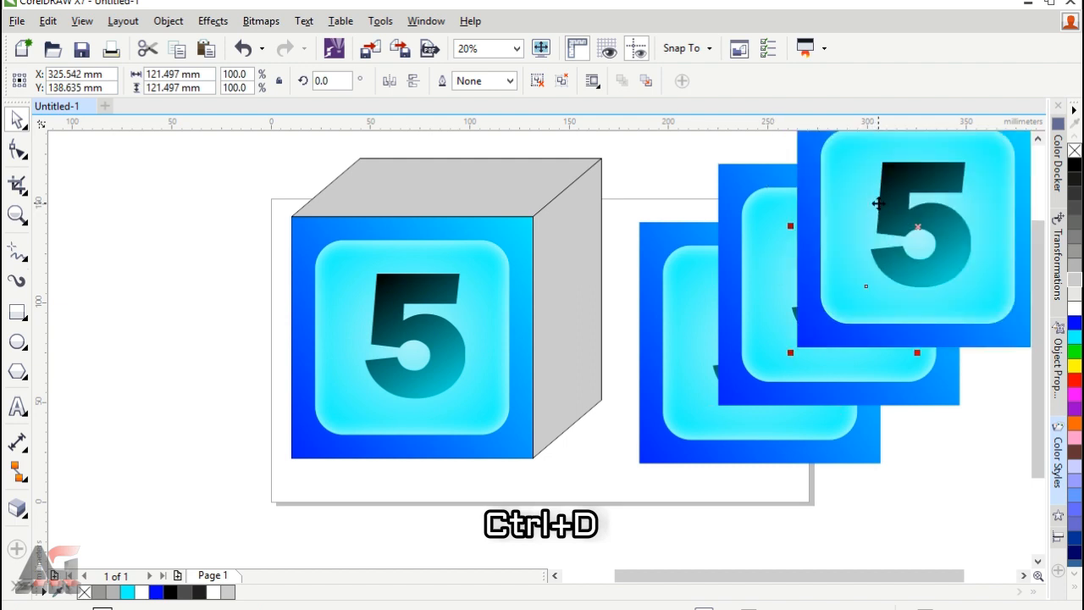
drag(876, 206, 717, 305)
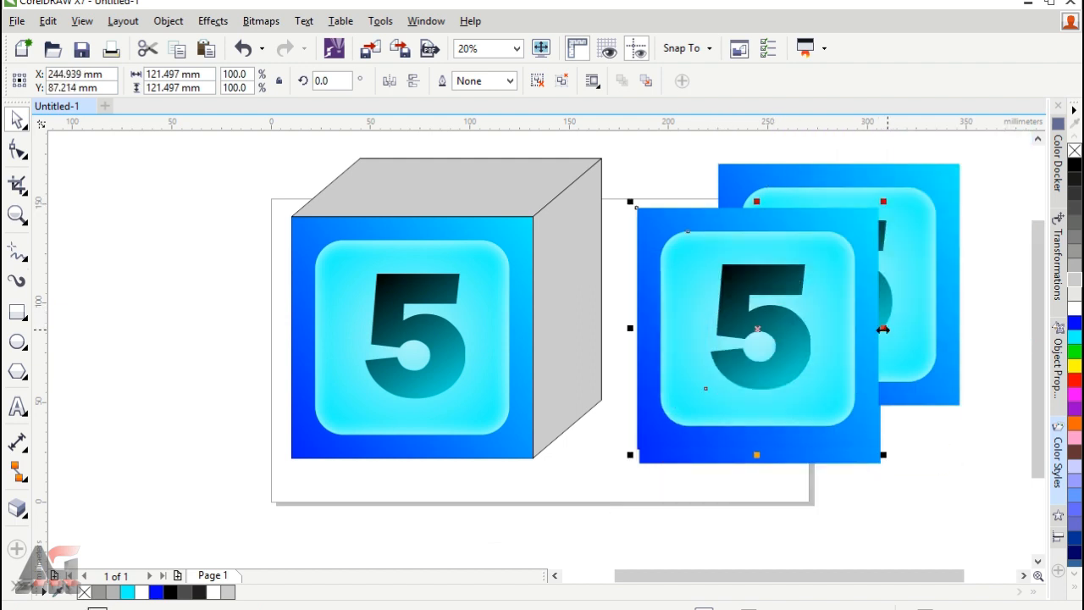
Narrow the topmost copy to about 34.4 mm wide, with its left edge against the right edge of the cube's front face.
drag(883, 329, 750, 316)
drag(685, 307, 540, 305)
scroll(535, 213, up, 4)
scroll(530, 287, up, 2)
scroll(533, 305, up, 4)
click(516, 48)
click(506, 71)
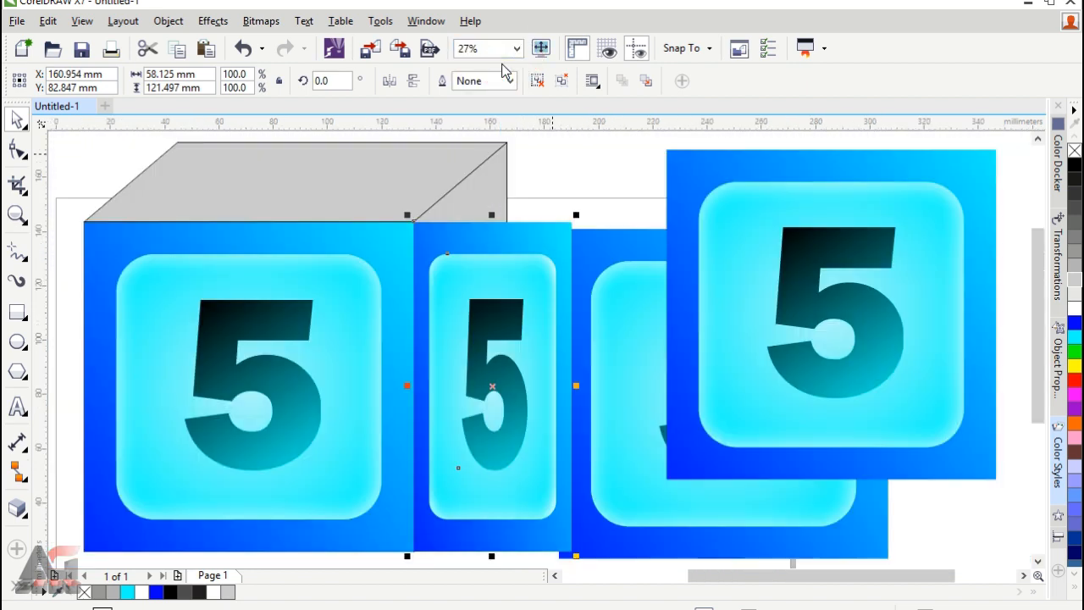
drag(577, 386, 512, 387)
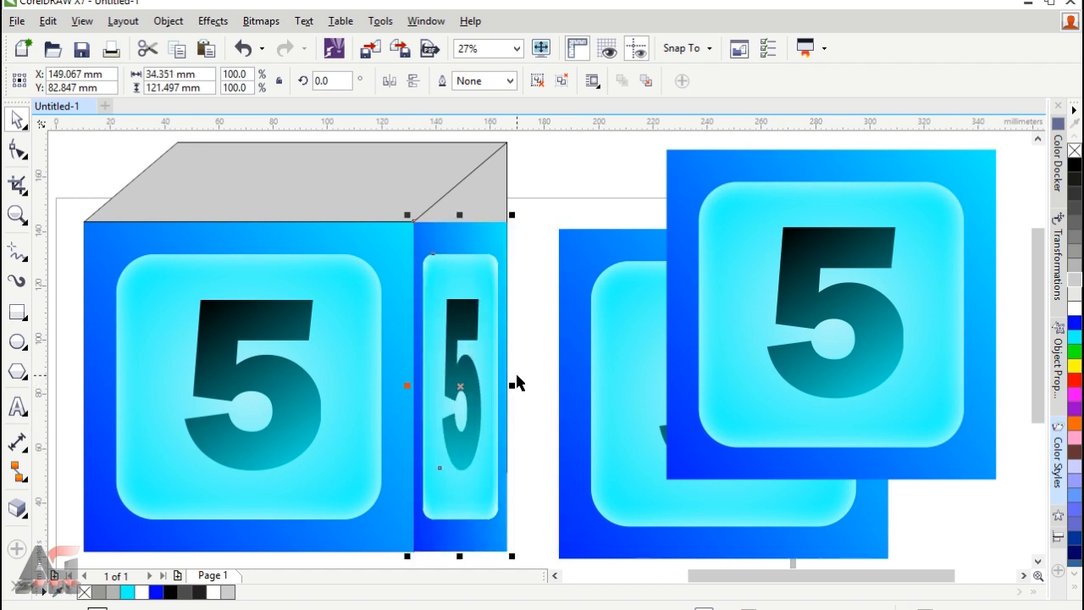
Skew the narrow copy vertically by about 40.5° to fit the cube's right side face.
click(501, 387)
drag(511, 388, 516, 303)
scroll(512, 159, up, 4)
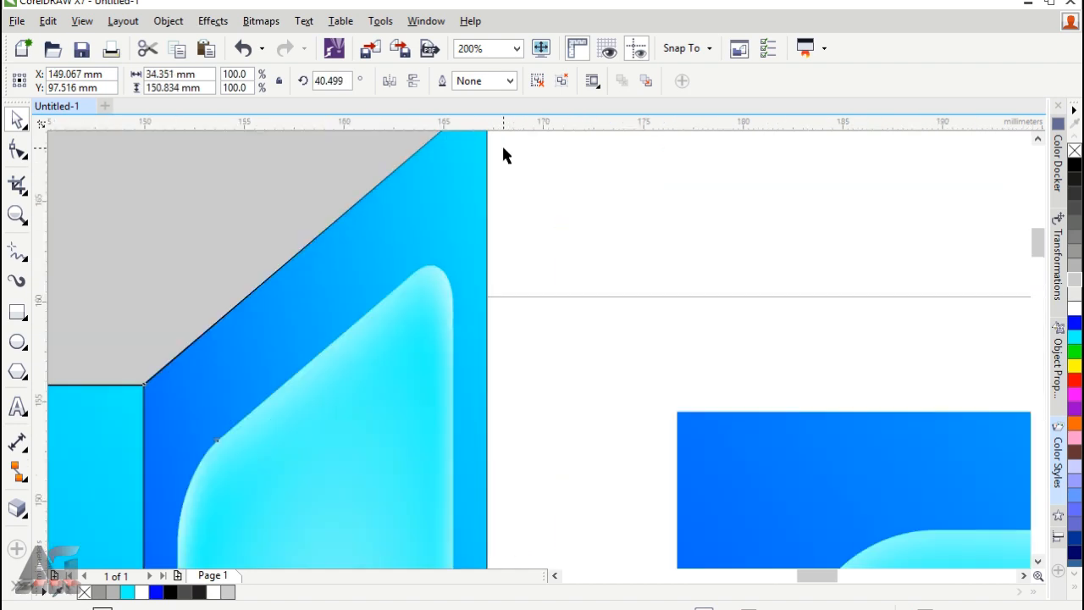
scroll(442, 196, down, 1)
drag(1037, 262, 1040, 247)
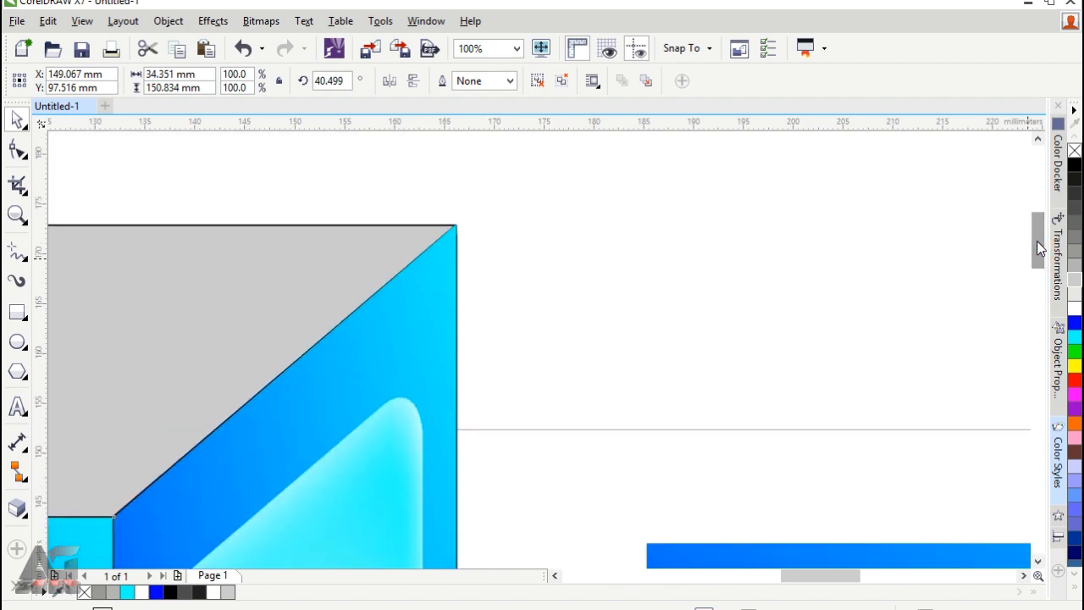
click(516, 49)
click(478, 68)
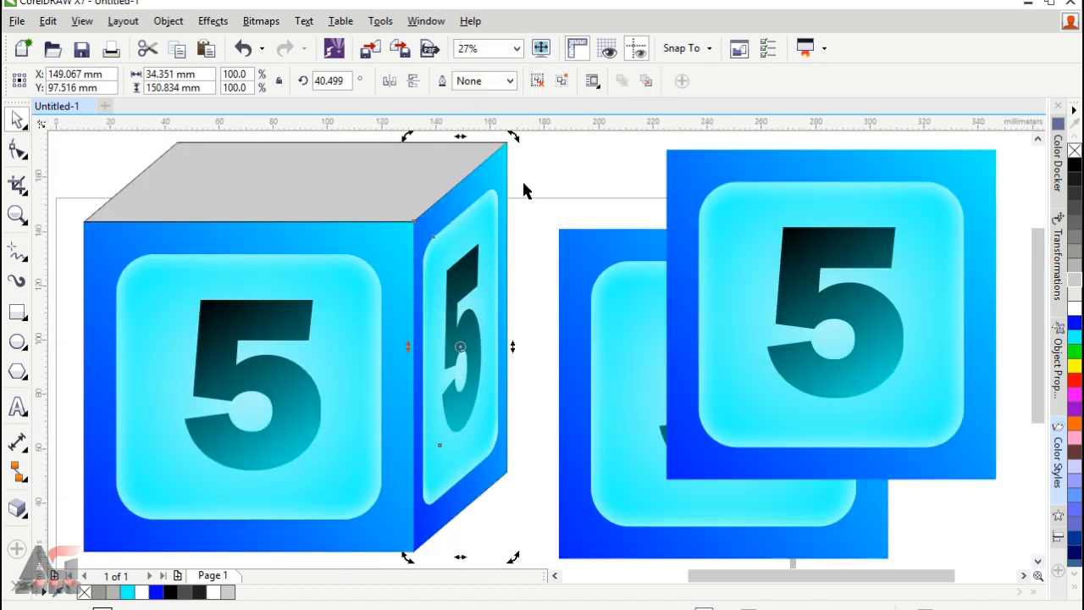
Flatten a second copy to about 34.8 mm high and move it directly above the cube's front face.
click(726, 262)
drag(725, 262, 211, 262)
drag(740, 575, 695, 575)
drag(1032, 359, 1032, 349)
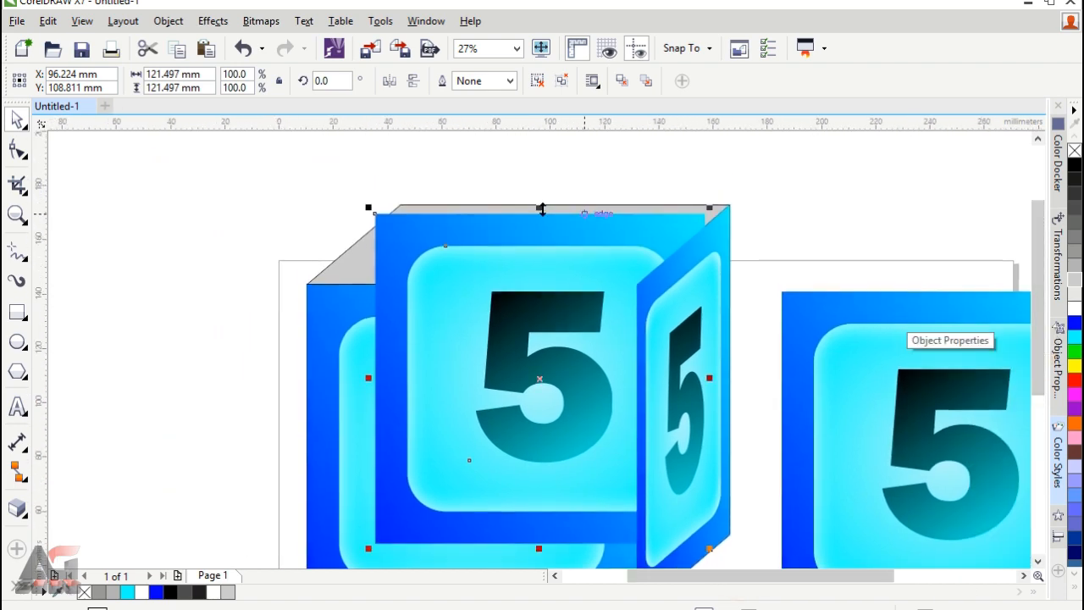
drag(542, 210, 540, 447)
drag(544, 496, 475, 237)
Fine-position the flattened copy so its lower-right corner meets the upper-right corner of the front face.
scroll(637, 285, up, 6)
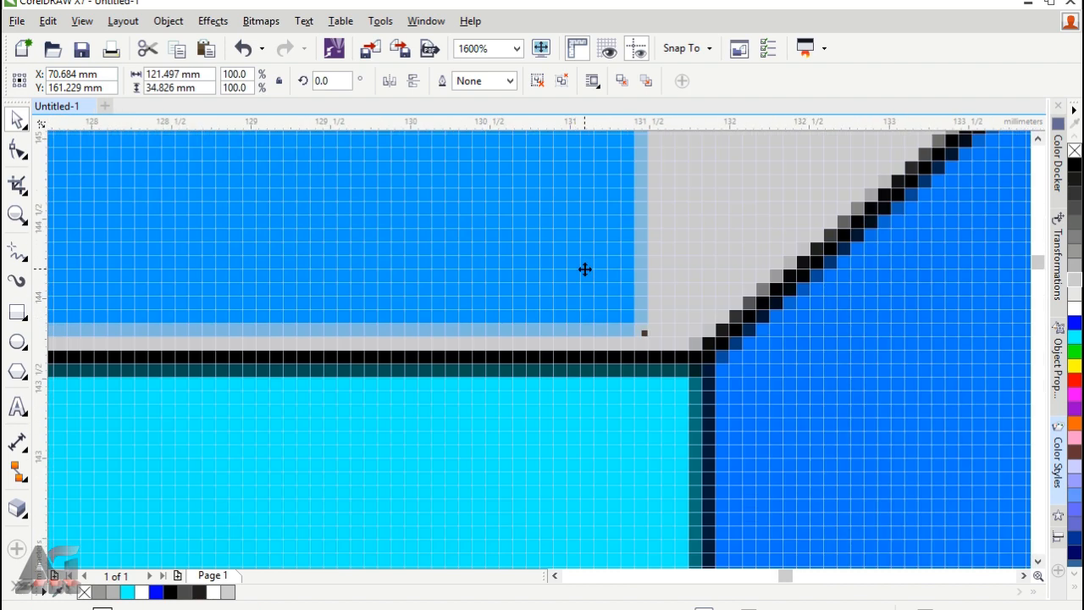
drag(584, 270, 649, 289)
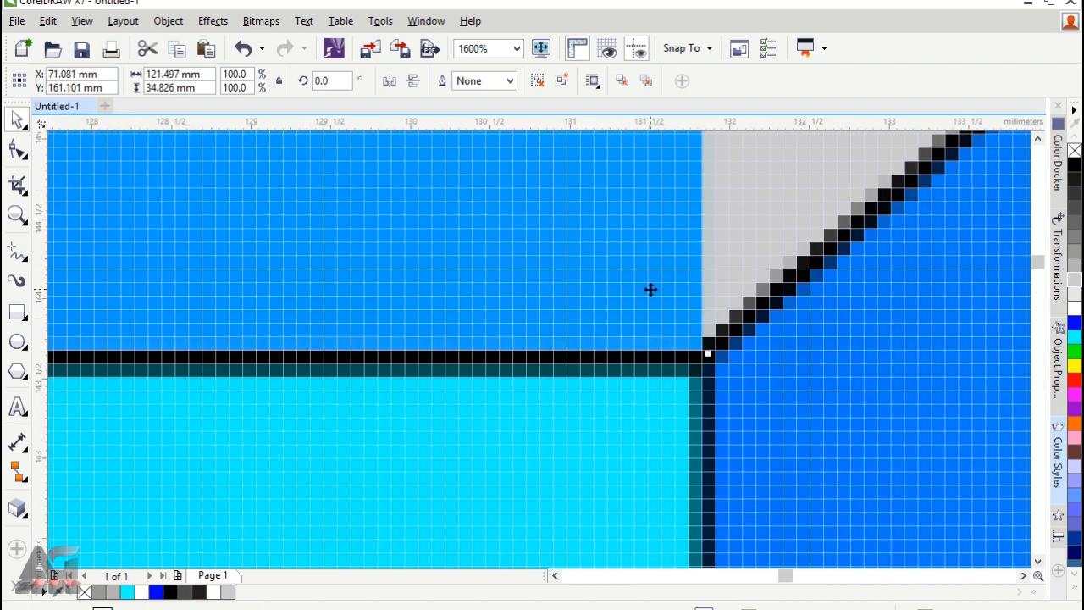
scroll(643, 177, down, 5)
click(516, 49)
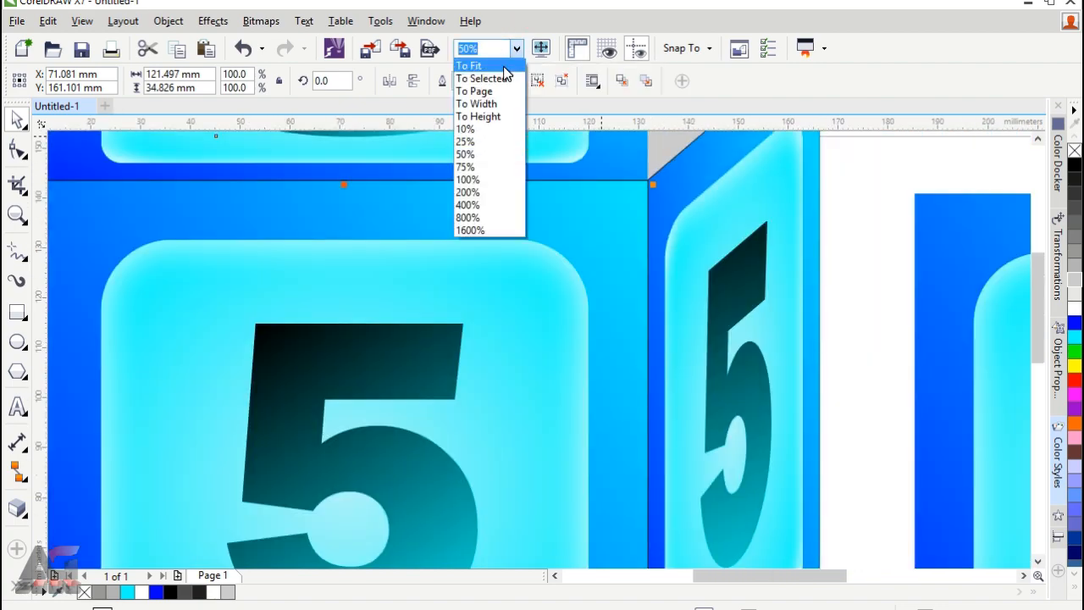
click(506, 67)
Nudge the flattened copy to match the front face's upper-left corner and reduce its height to about 29.2 mm.
click(694, 176)
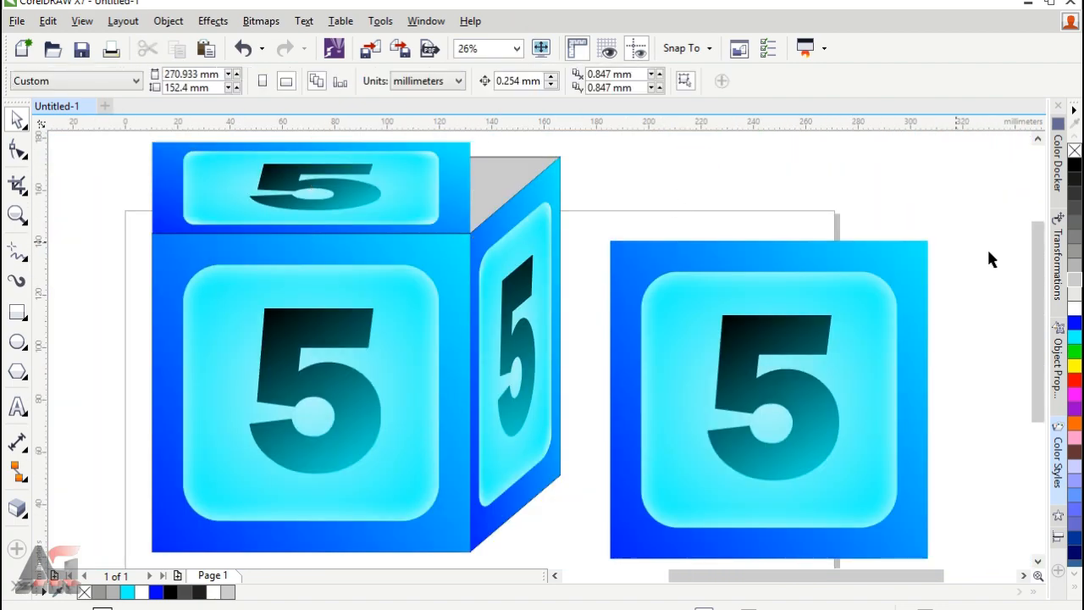
scroll(1041, 254, up, 1)
scroll(511, 326, up, 4)
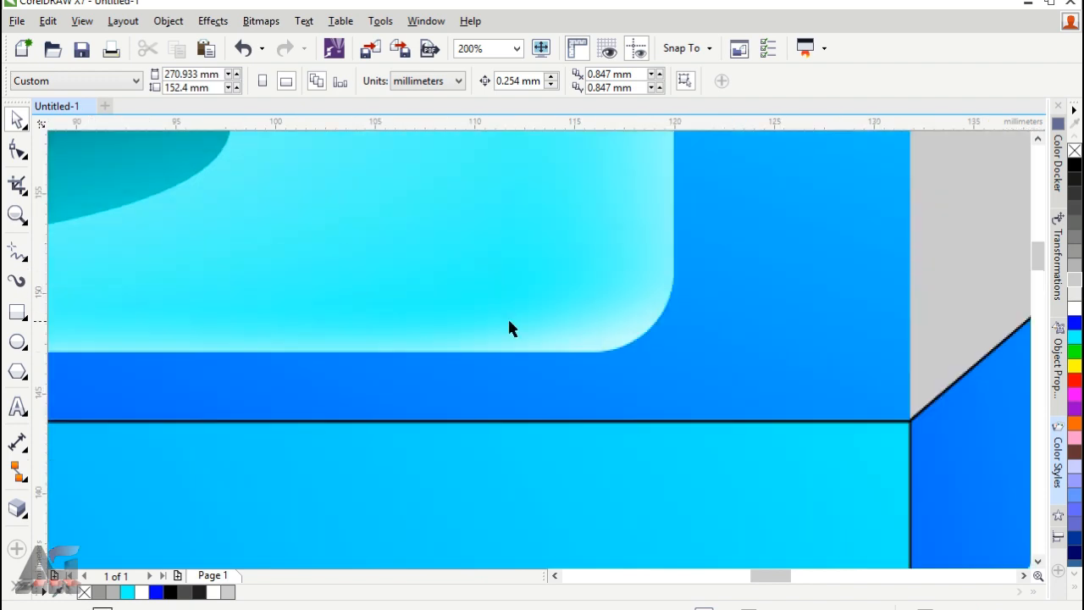
click(515, 48)
click(506, 65)
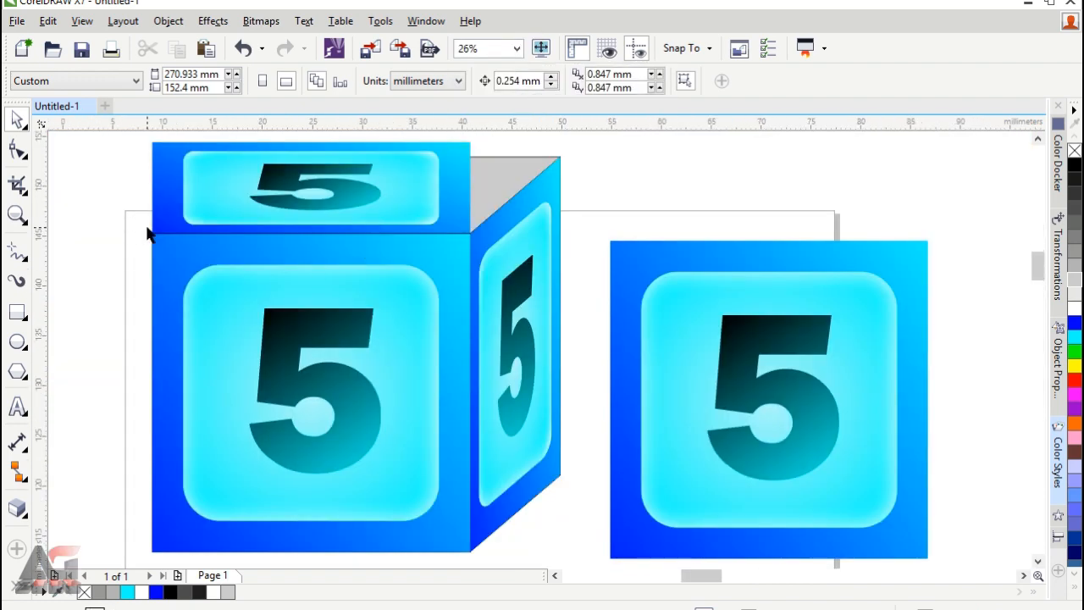
scroll(212, 321, up, 5)
drag(261, 371, 262, 363)
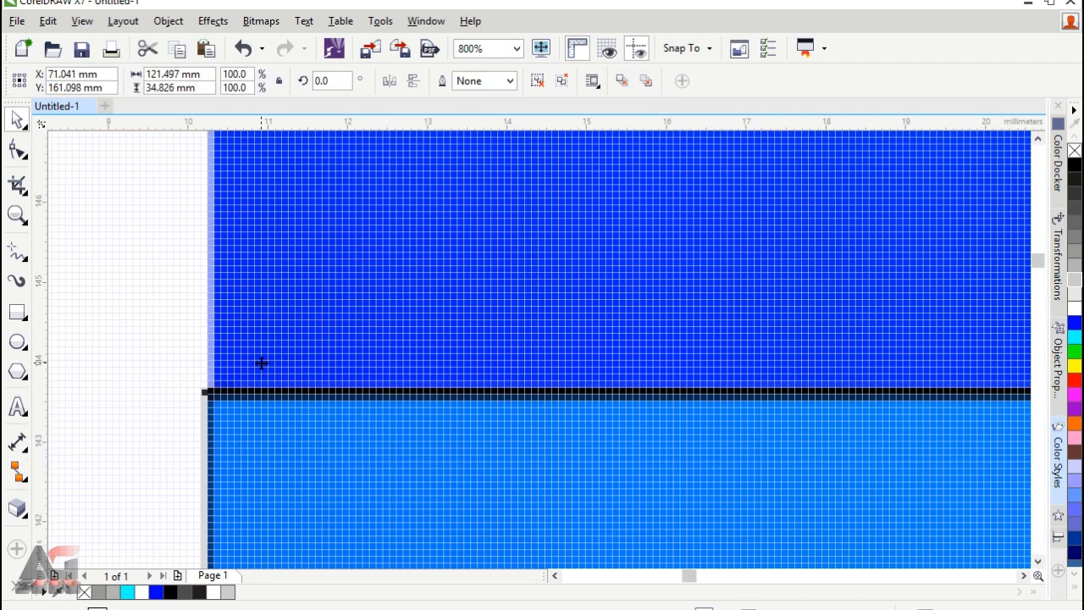
click(516, 49)
click(507, 65)
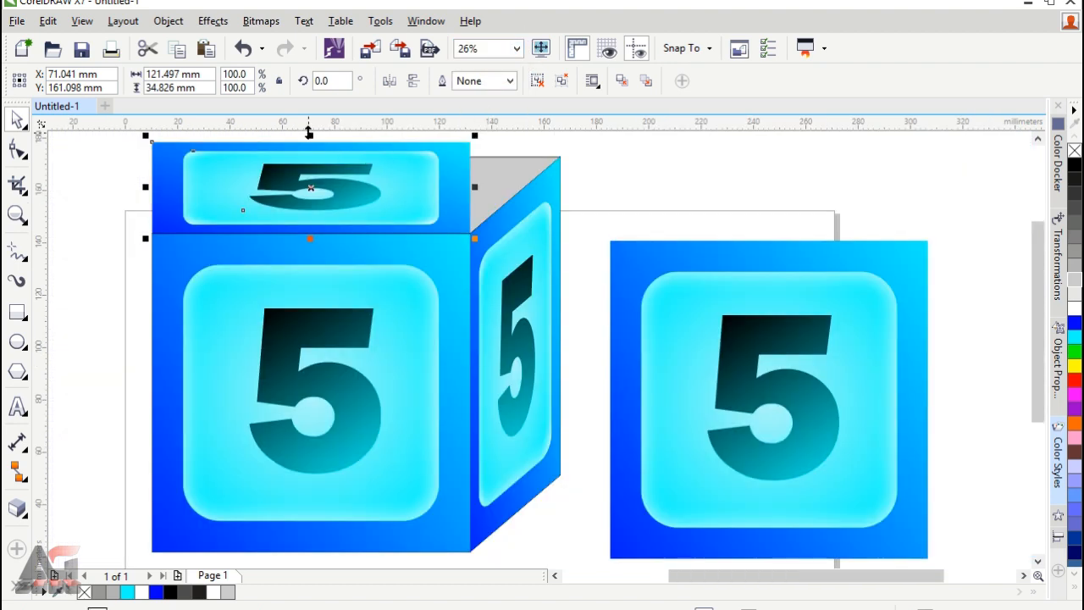
drag(309, 136, 309, 163)
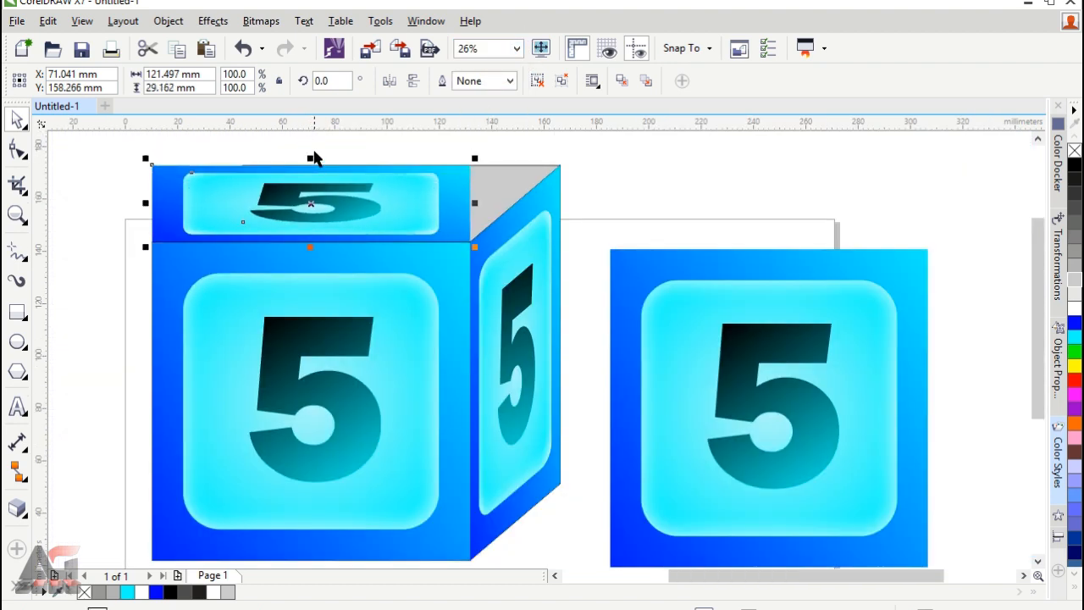
Skew the flattened copy horizontally to the right to cover the cube's top face, about 156.2 mm wide overall.
scroll(314, 158, up, 3)
click(538, 245)
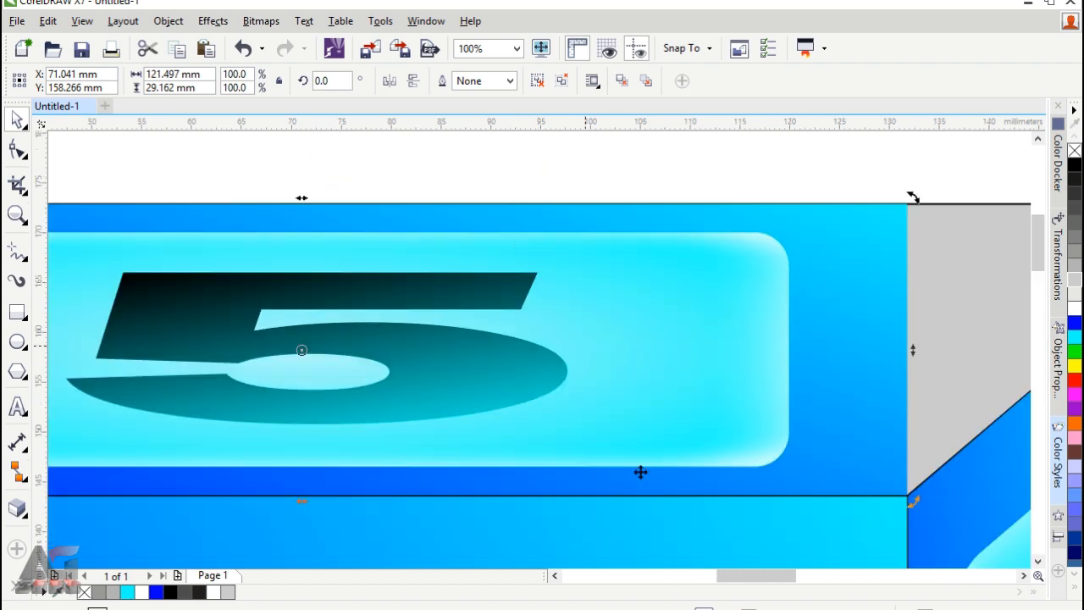
drag(732, 576, 736, 576)
drag(264, 199, 420, 214)
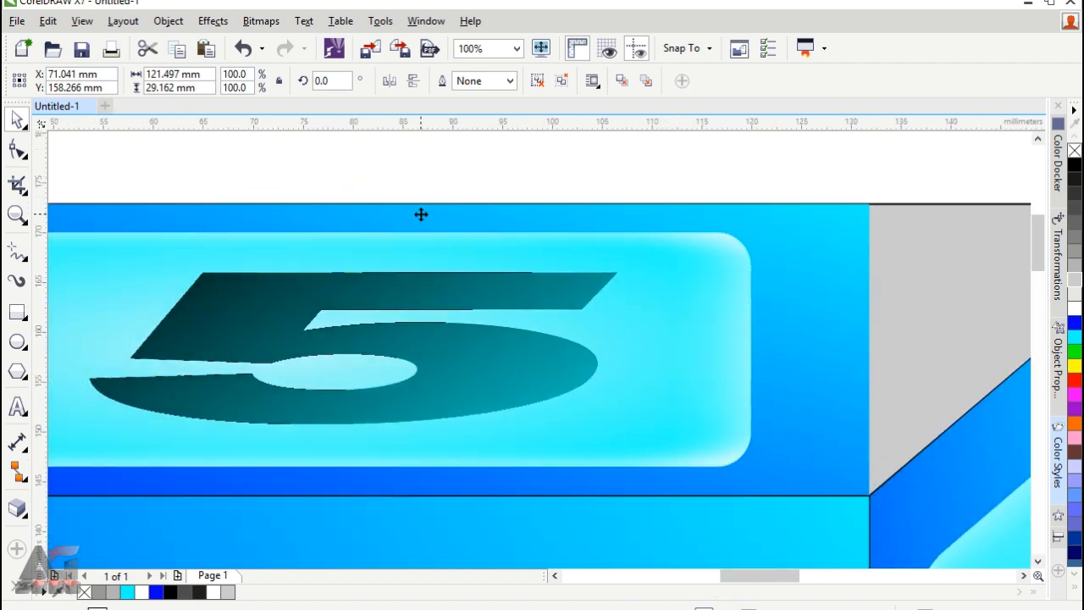
drag(731, 576, 756, 576)
drag(384, 199, 403, 201)
scroll(614, 244, down, 1)
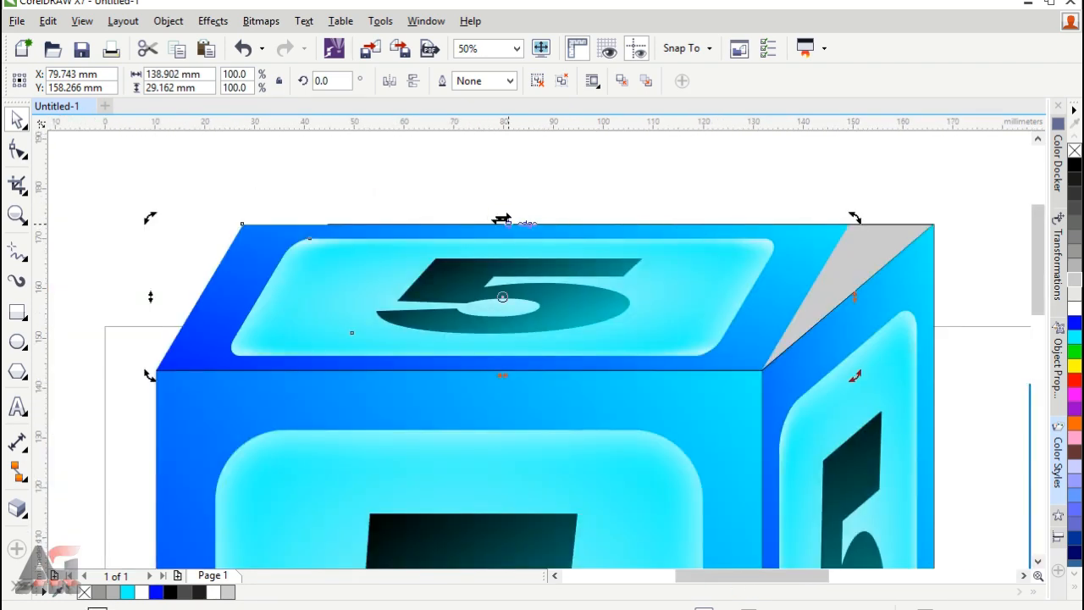
drag(502, 218, 589, 218)
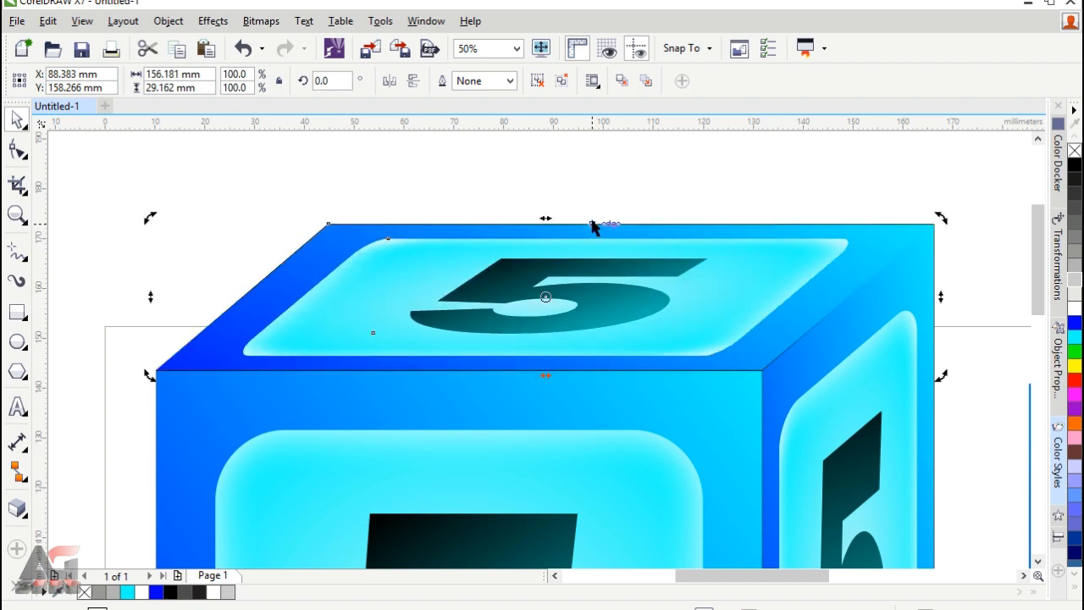
Refine the top copy's skew to about 155.8 mm overall width, matching the cube's rear upper-right corner.
scroll(935, 224, up, 1)
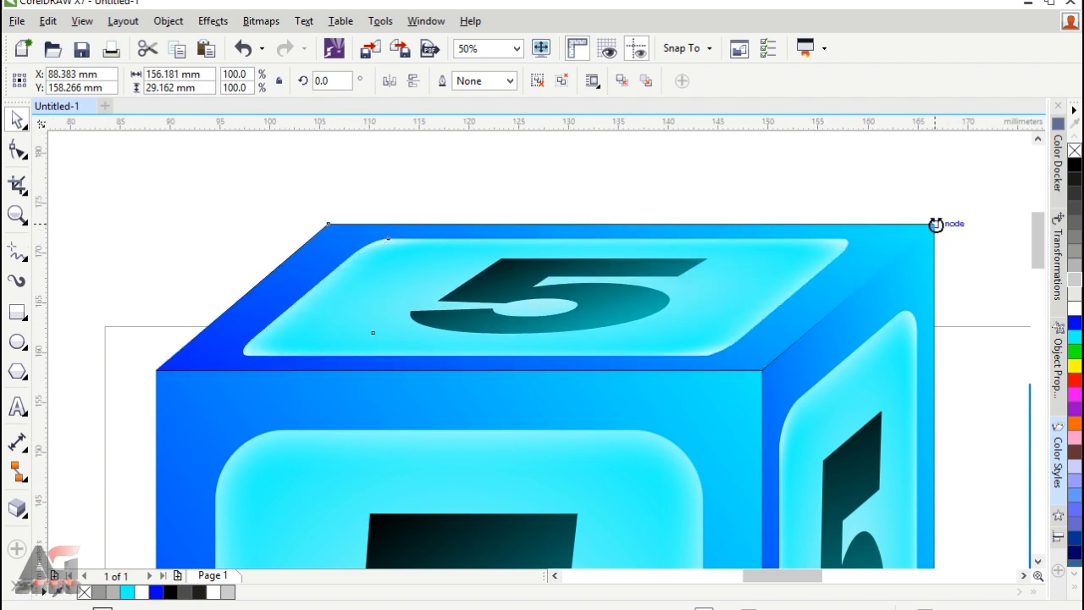
scroll(935, 224, up, 2)
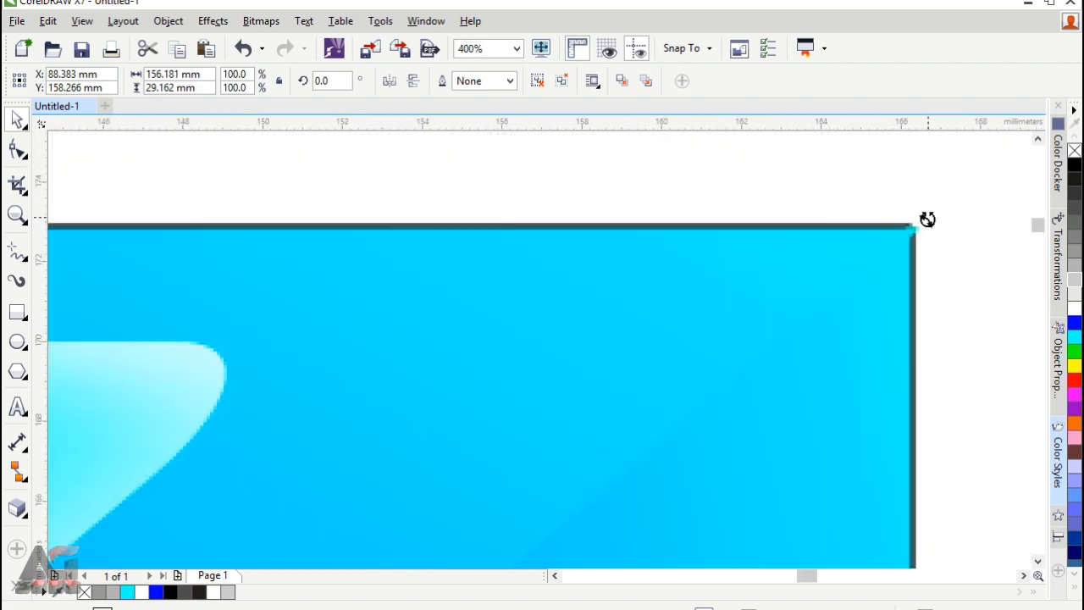
scroll(909, 258, down, 1)
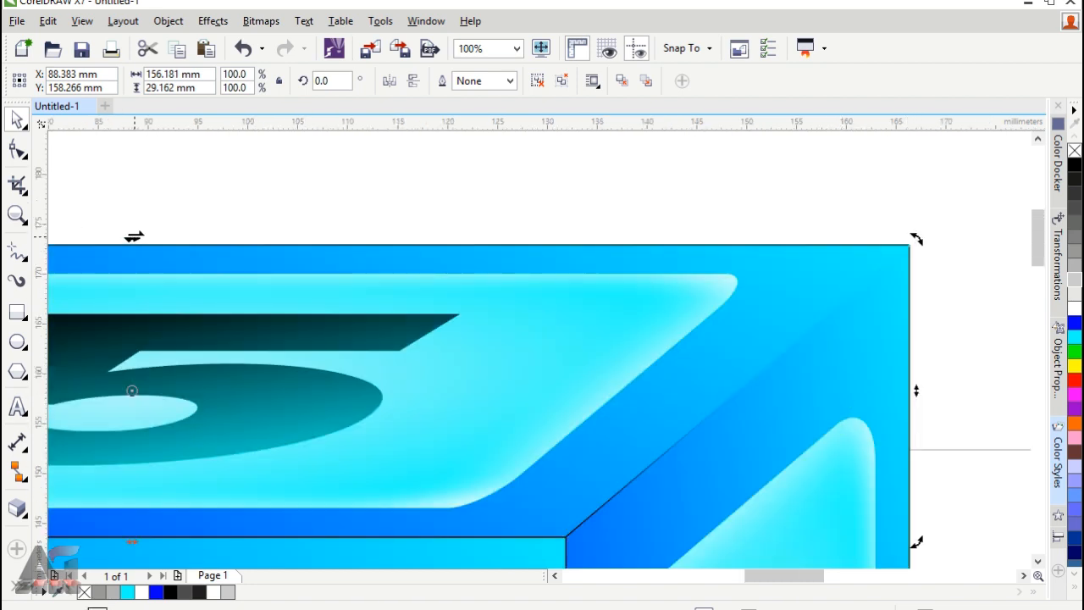
mouse_move(134, 236)
mouse_down()
mouse_move(76, 230)
mouse_move(140, 242)
mouse_up()
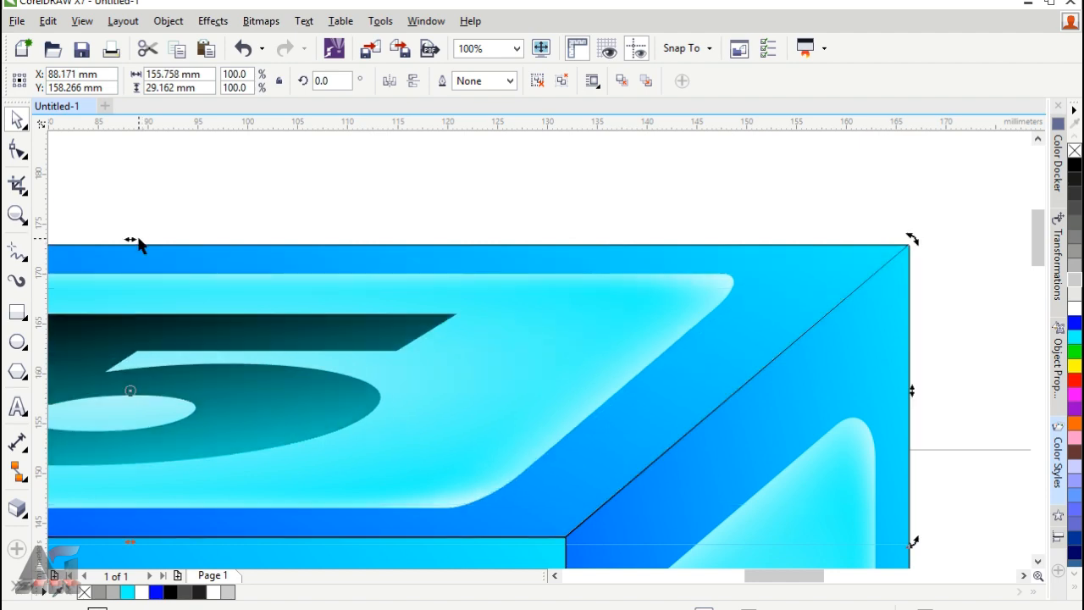
scroll(906, 254, up, 3)
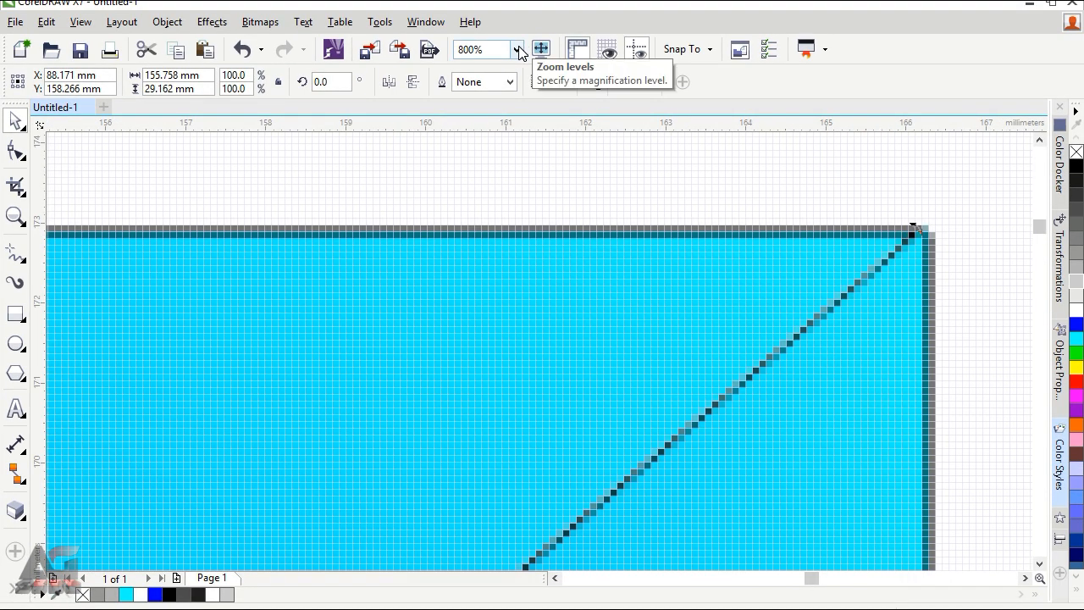
click(515, 49)
click(499, 67)
Delete the leftover copy of the 5 graphic beside the cube.
click(516, 49)
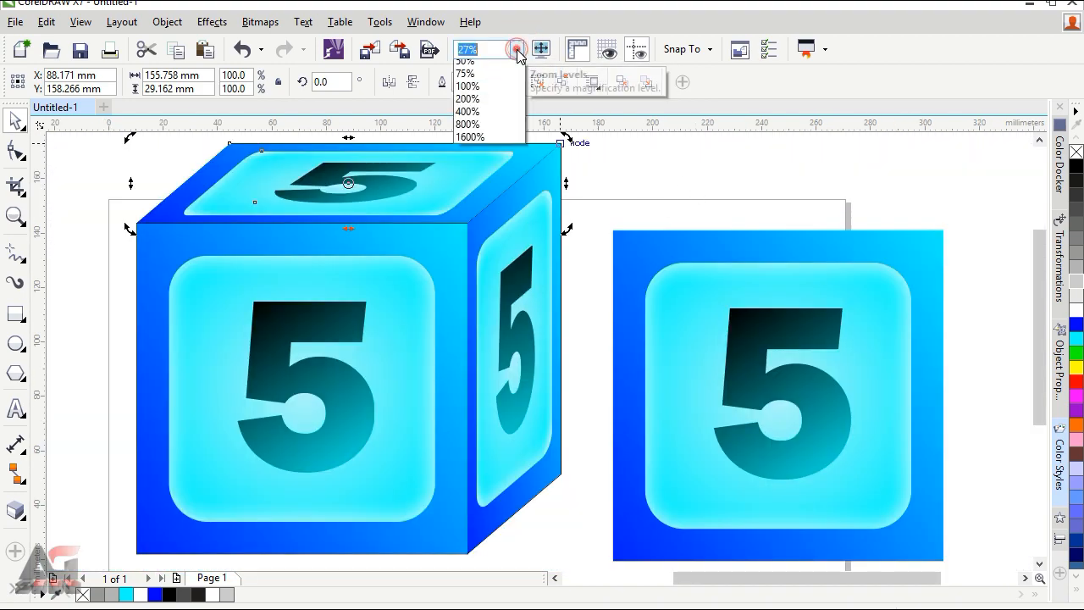
click(494, 89)
click(798, 189)
drag(1037, 280, 1037, 266)
click(816, 301)
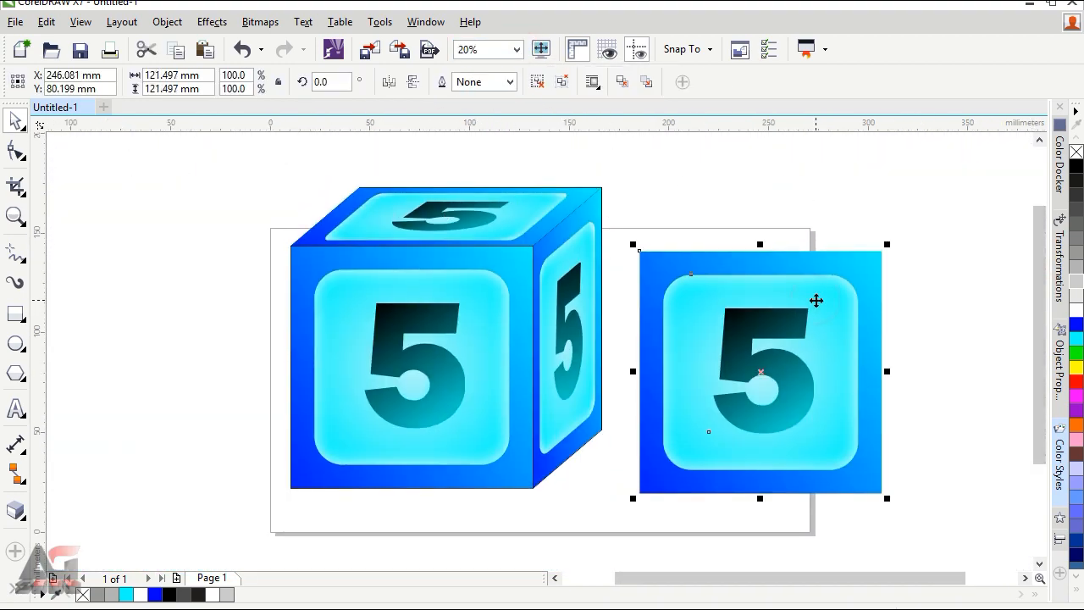
key(Delete)
Select all parts of the cube together and remove their outlines.
drag(211, 158, 718, 534)
right_click(1076, 153)
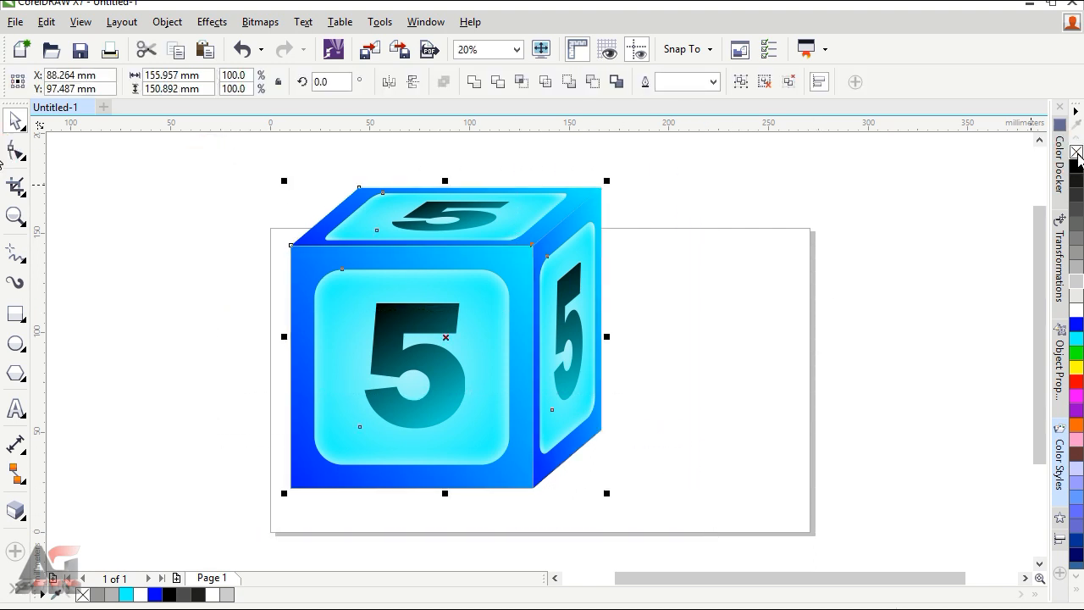
Ungroup the objects that make up the cube's side face.
drag(853, 582, 838, 577)
scroll(393, 227, up, 4)
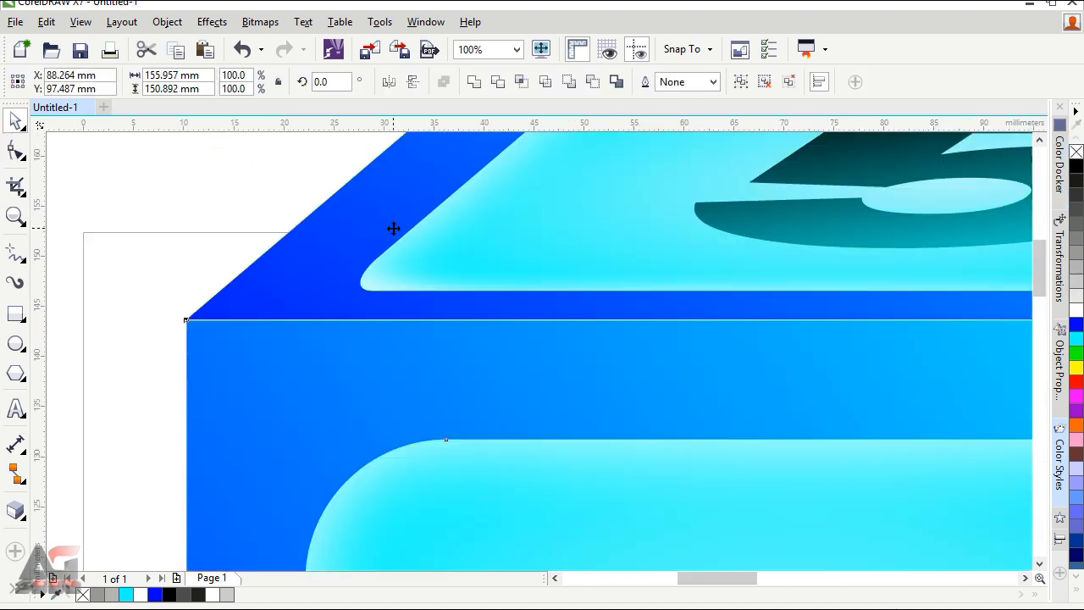
click(516, 49)
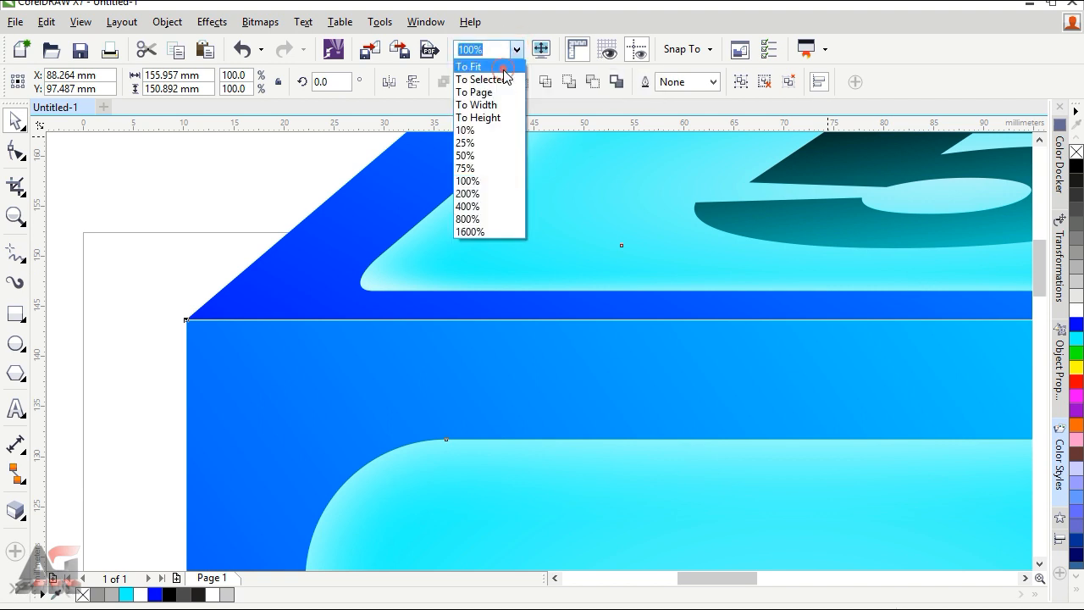
click(478, 80)
click(903, 285)
click(721, 343)
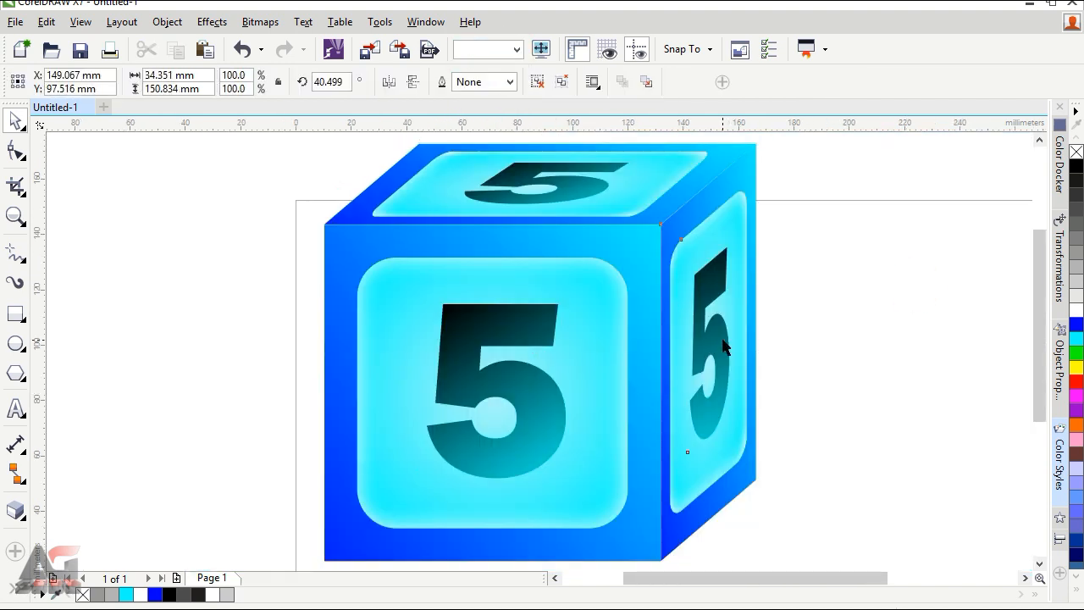
right_click(697, 296)
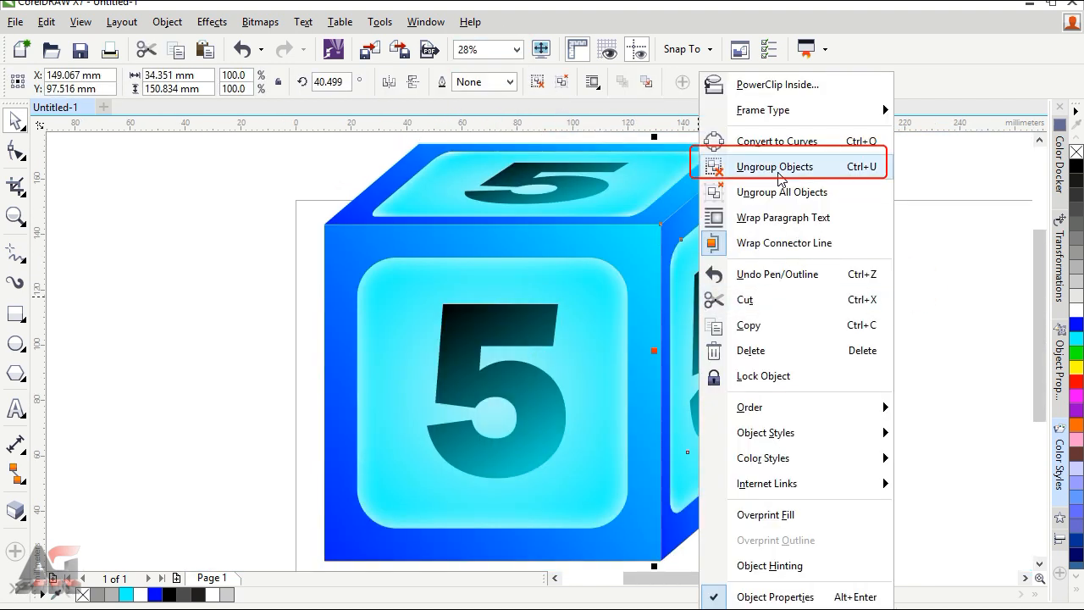
click(775, 167)
Change the number on the cube's side face to 3.
click(717, 338)
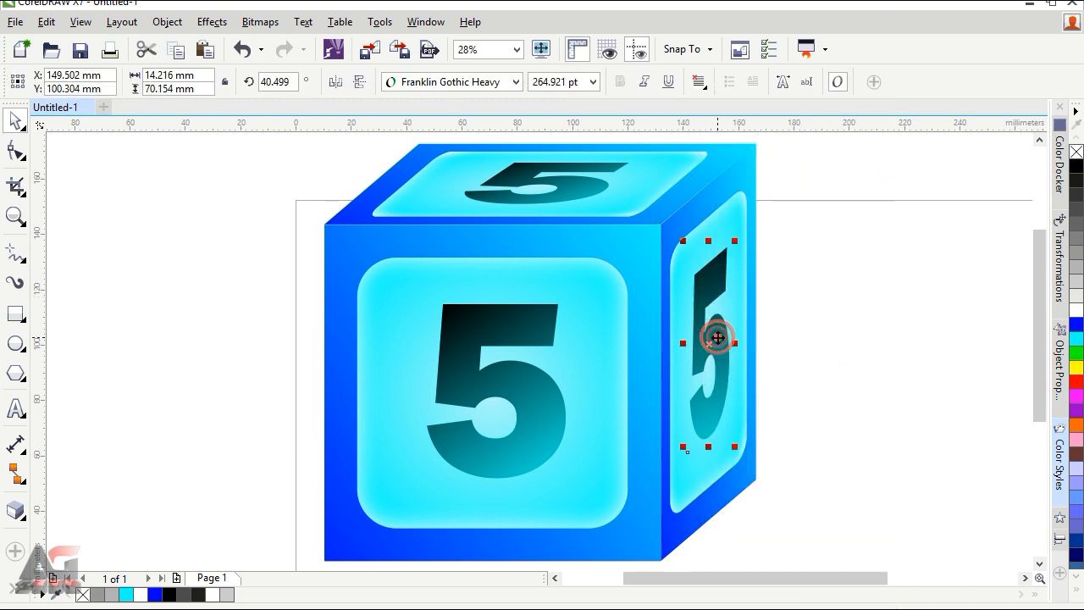
double_click(717, 338)
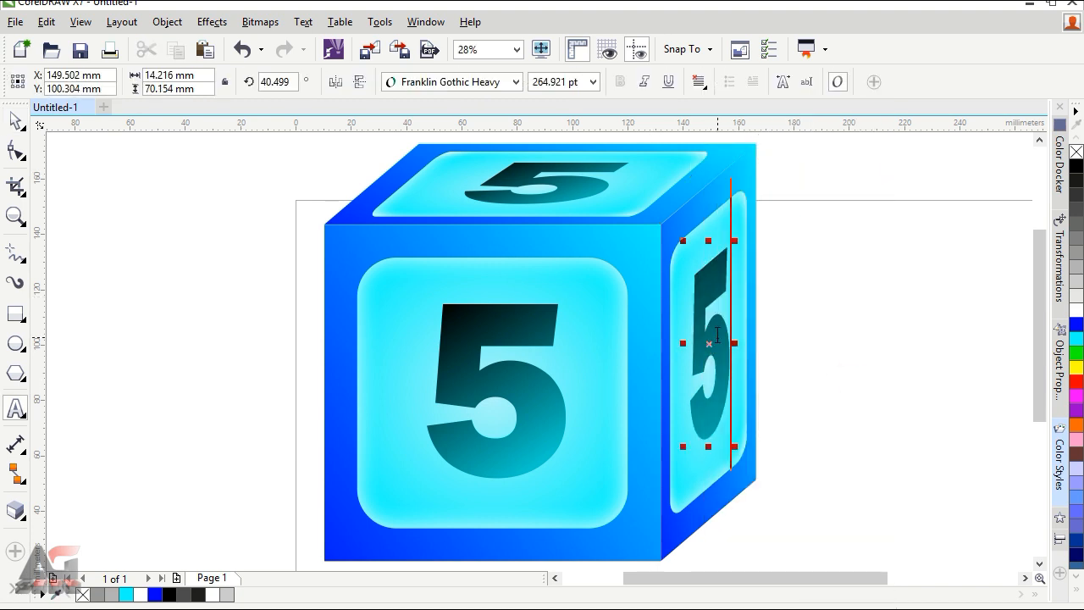
key(BackSpace)
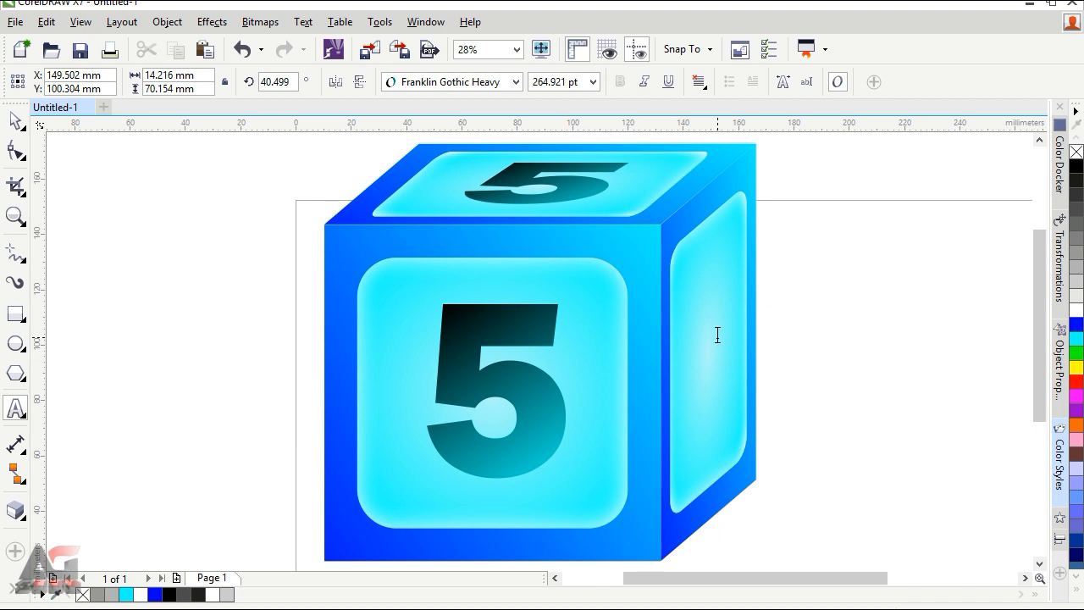
text(3)
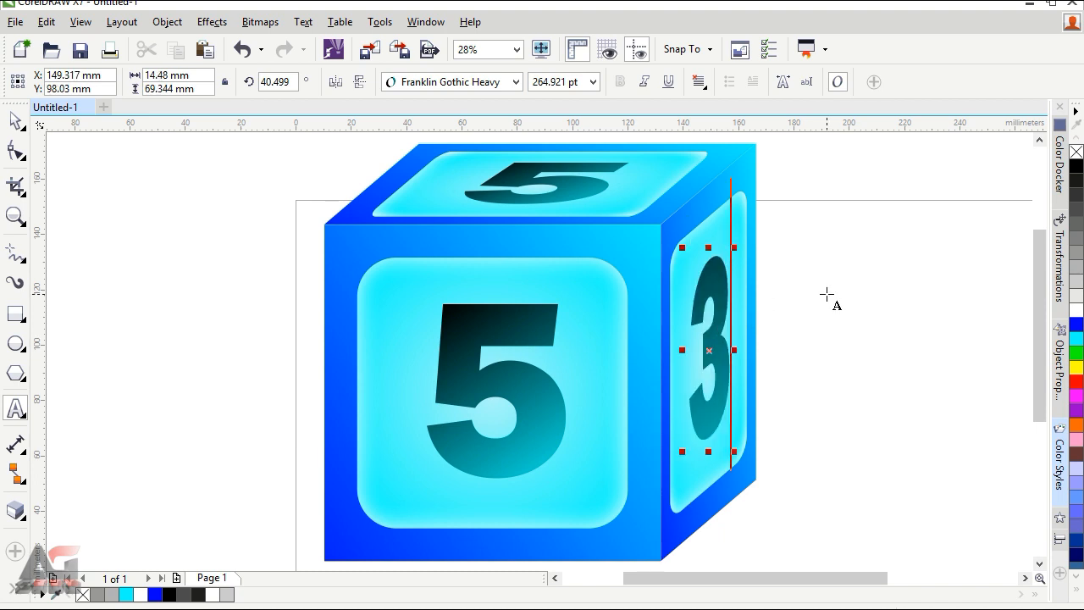
click(825, 292)
click(19, 121)
Ungroup the objects that make up the cube's top face.
click(586, 185)
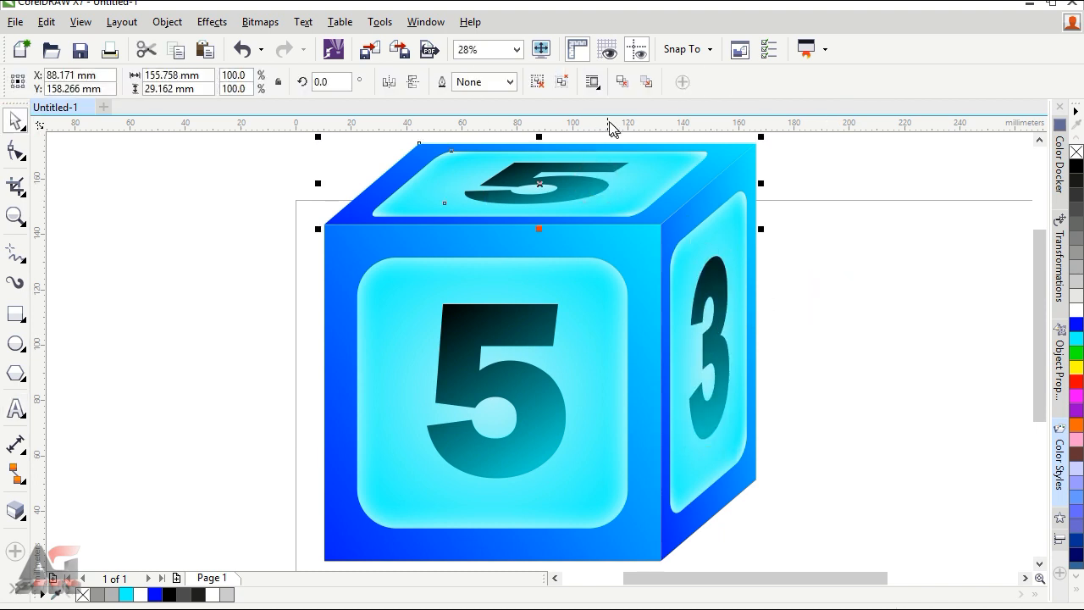
right_click(565, 194)
click(643, 191)
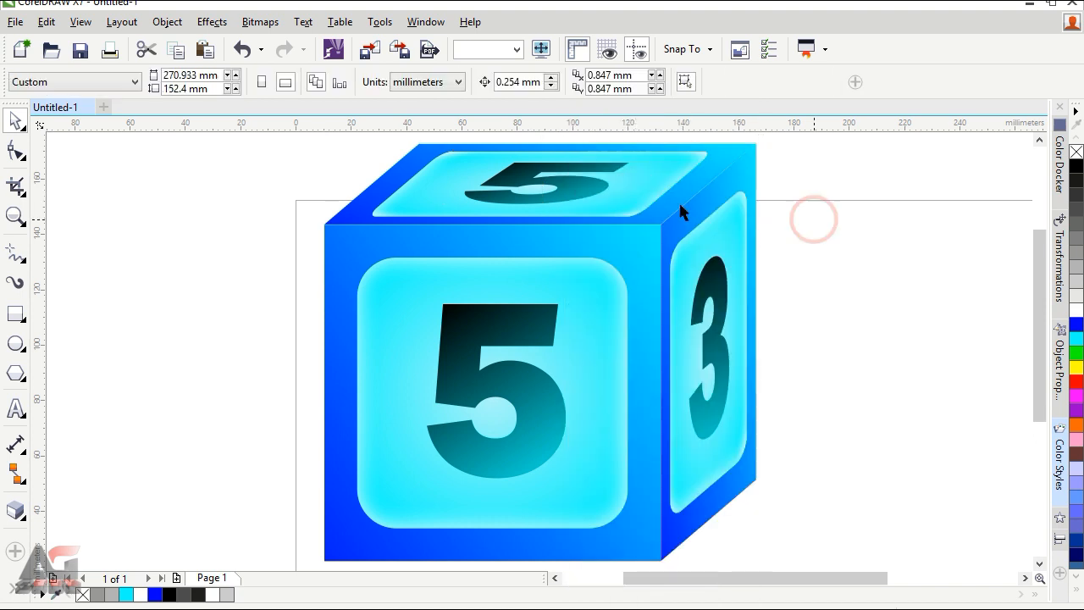
Change the number on the cube's top face to 4.
click(596, 187)
click(595, 188)
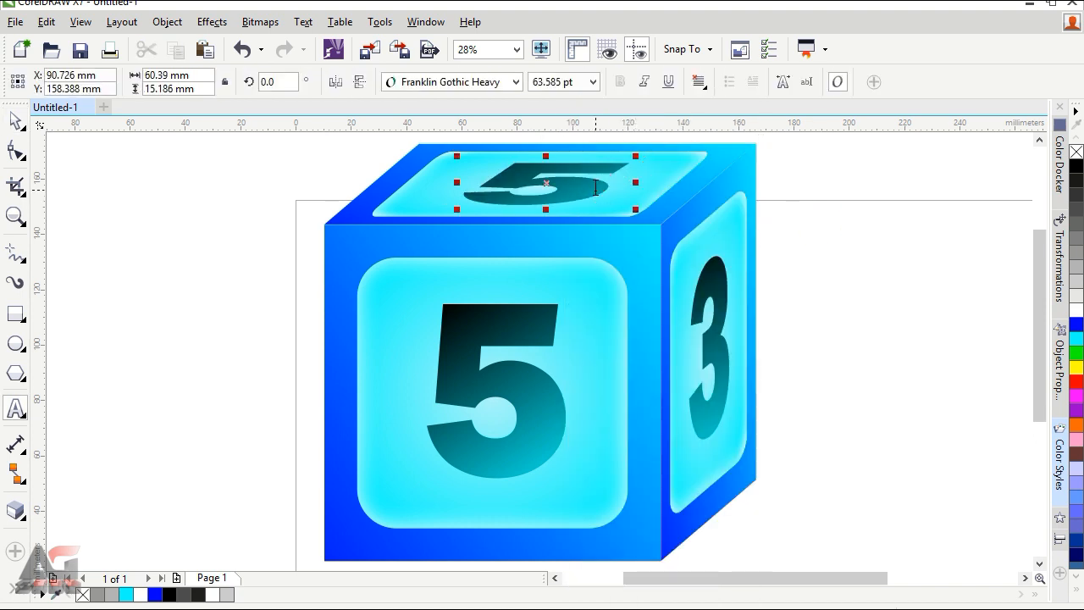
key(BackSpace)
text(4)
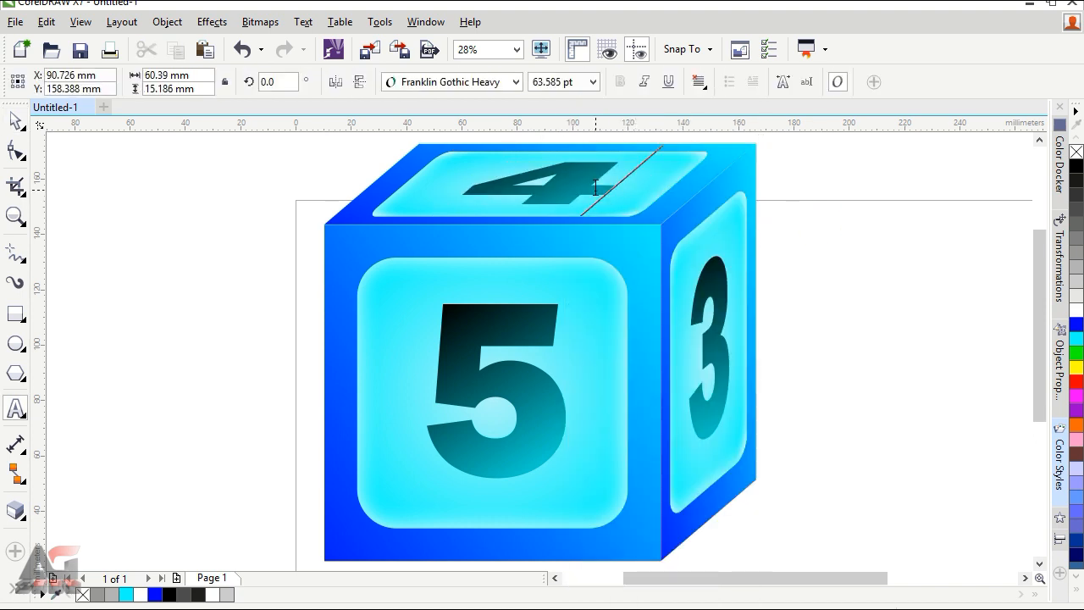
drag(1043, 347, 1042, 329)
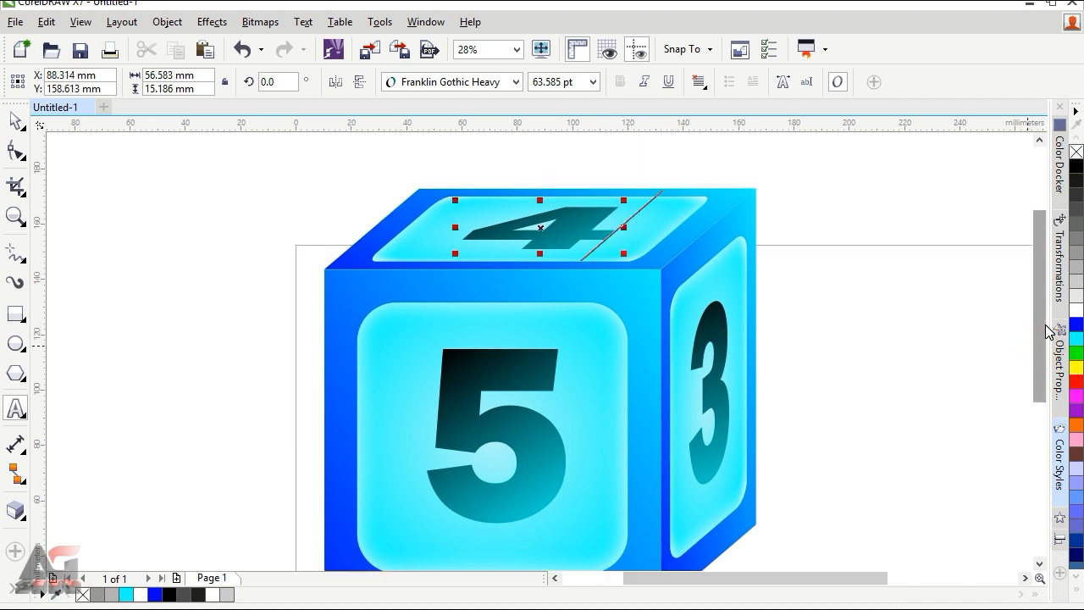
click(830, 278)
click(15, 121)
Select all three faces of the cube and group them into one object.
click(516, 49)
click(501, 77)
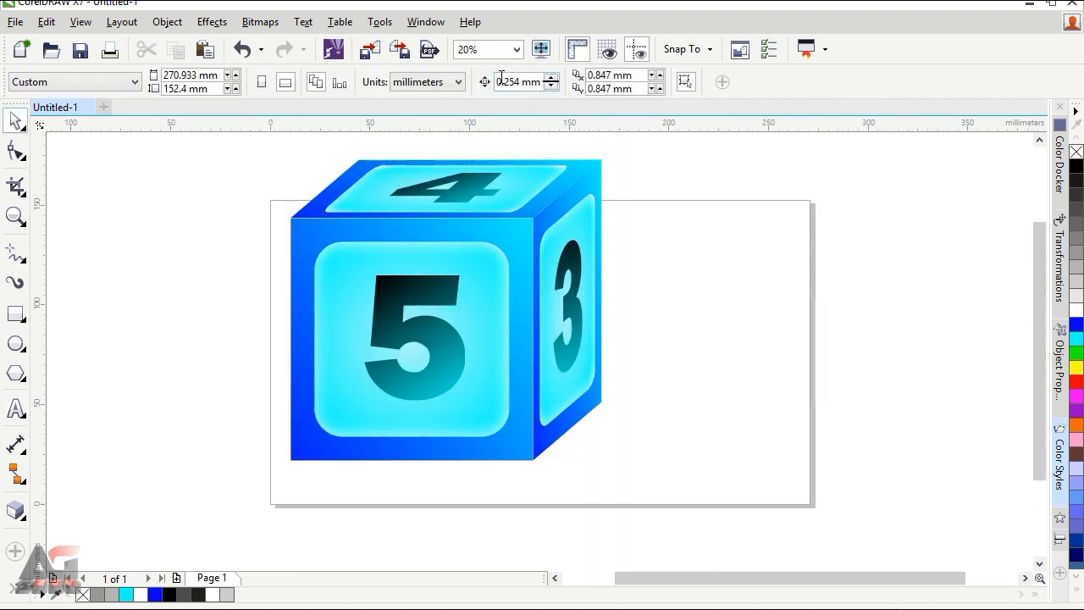
drag(681, 498, 681, 498)
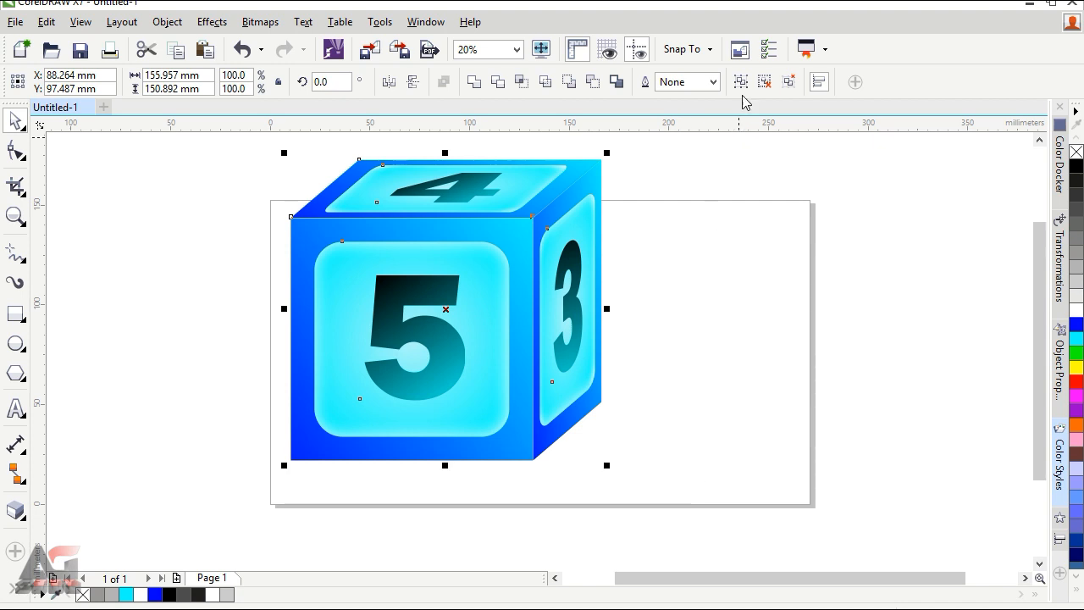
right_click(535, 182)
click(555, 179)
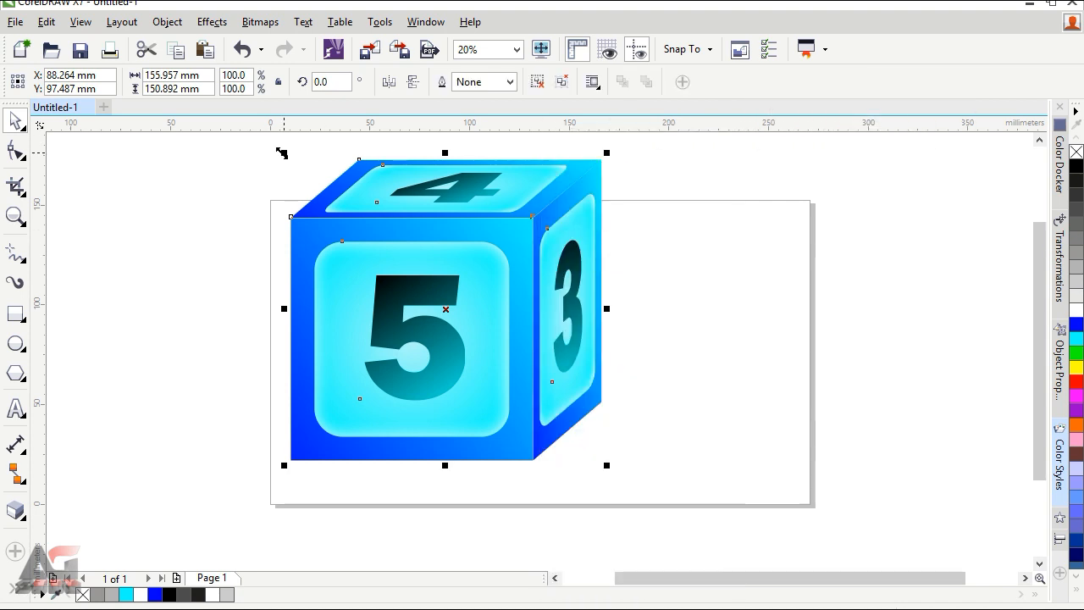
Scale the grouped cube down to about 68 × 66 mm and move it to about X 96 mm, Y 70 mm on the page.
drag(282, 152, 462, 325)
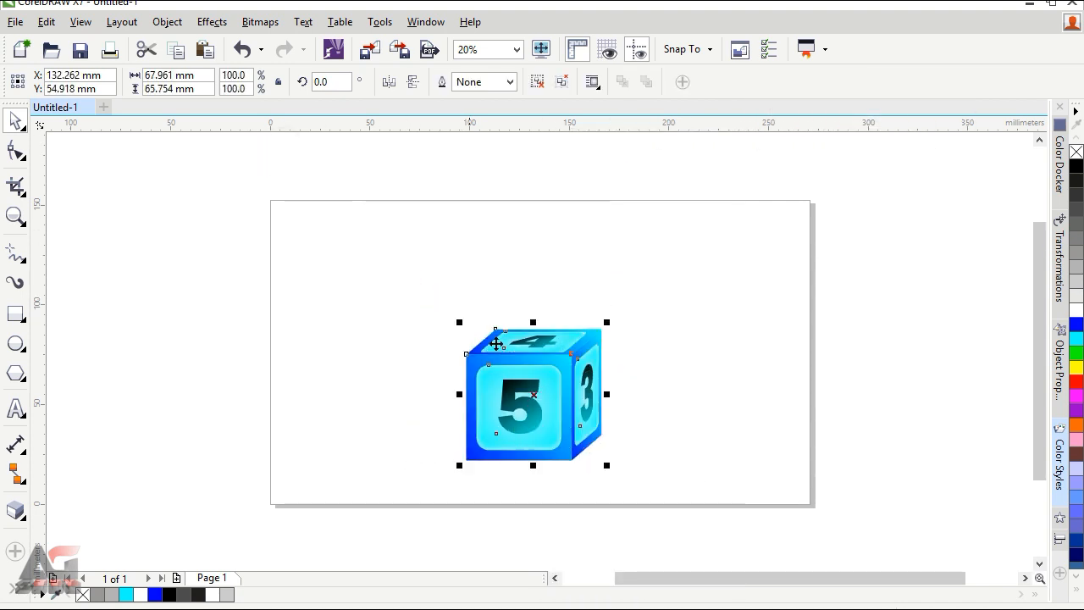
drag(542, 405, 467, 372)
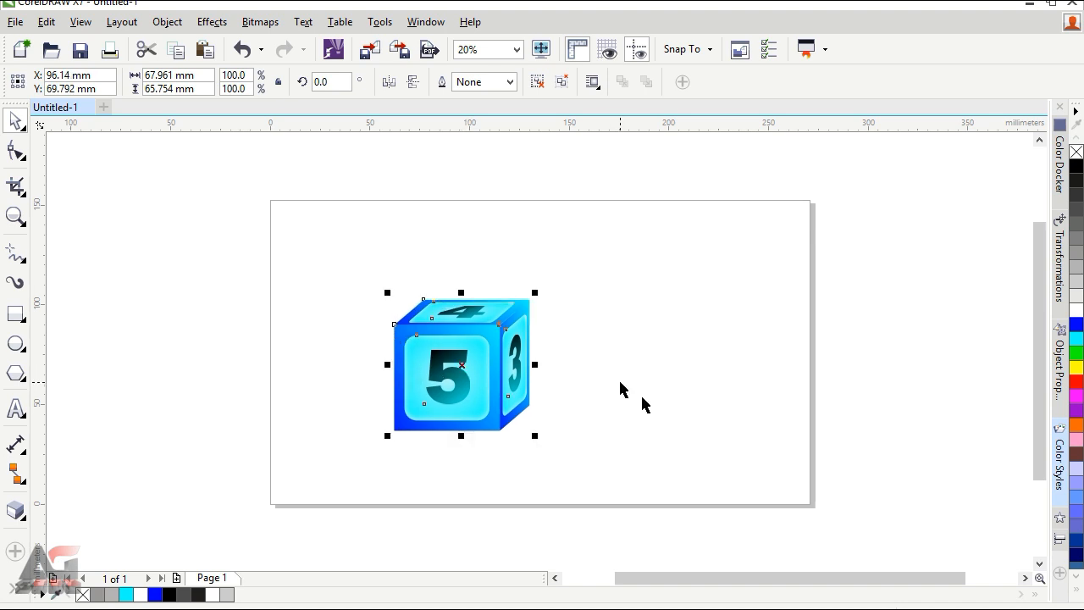
Duplicate the cube and place the copy directly against the original's right side, at about X 149.1 mm, Y 69.9 mm.
key(ctrl+d)
drag(417, 335, 506, 349)
drag(496, 395, 519, 368)
scroll(508, 338, up, 5)
drag(583, 350, 548, 394)
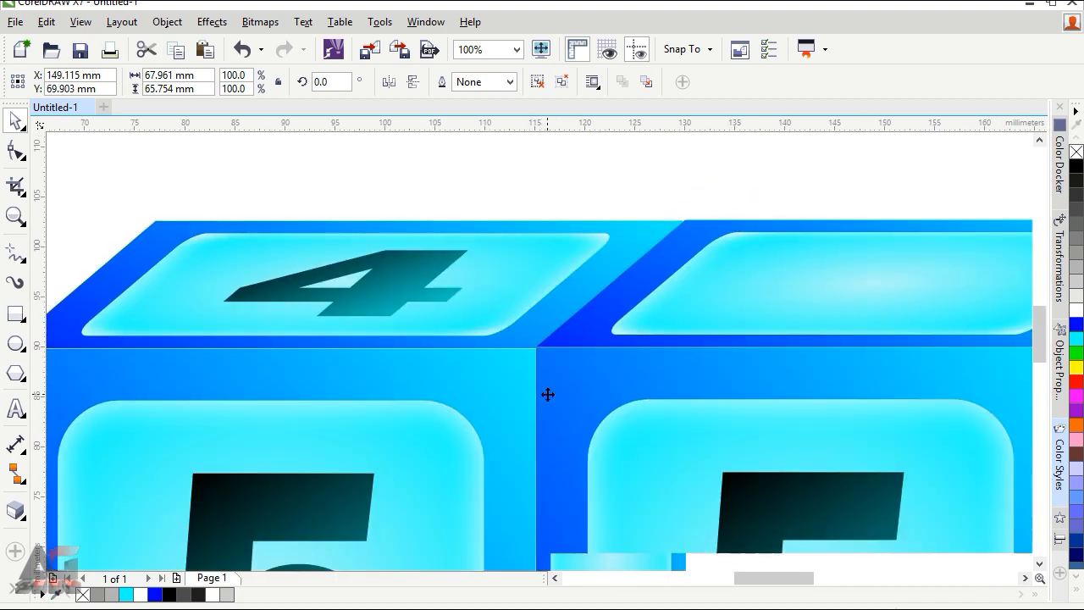
Fine-tune the copy's position so its front upper-left corner meets the first cube's front upper-right corner, at about X 149.06 mm, Y 69.79 mm.
scroll(536, 347, up, 4)
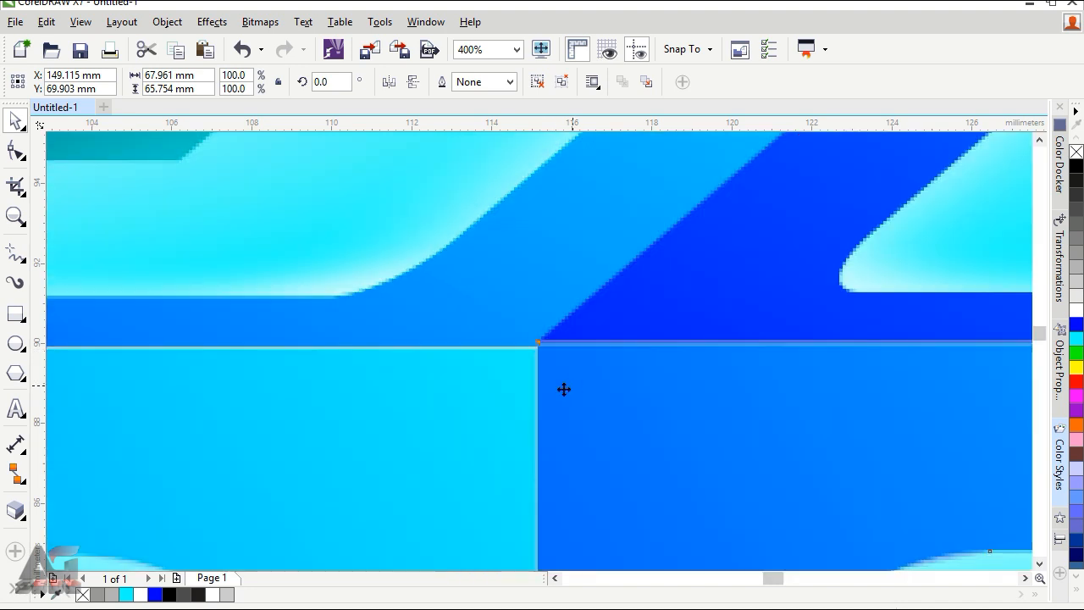
drag(562, 387, 552, 347)
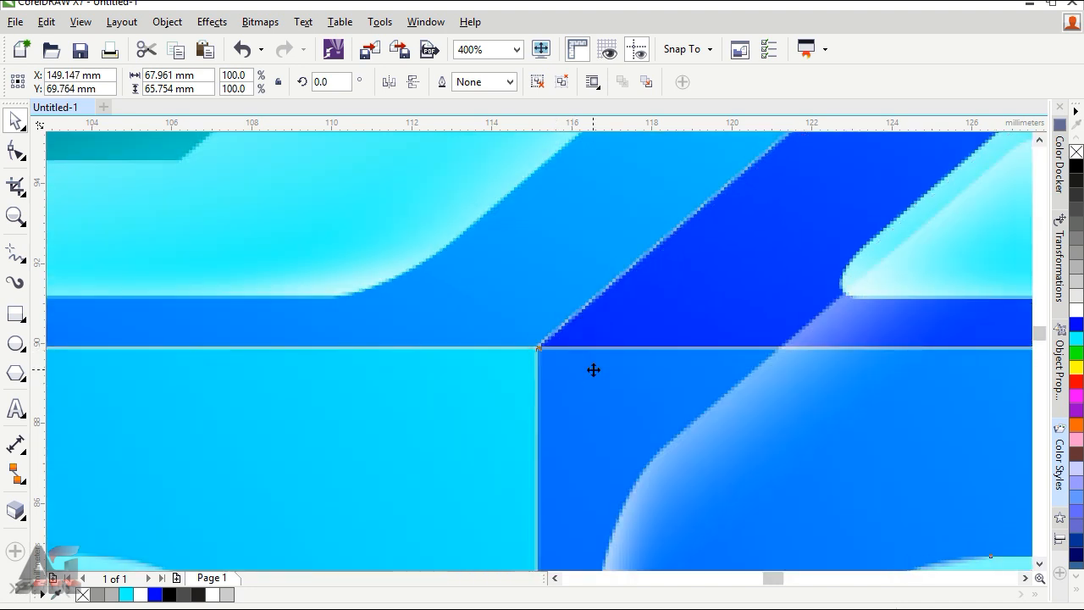
mouse_move(574, 368)
mouse_down()
mouse_move(752, 415)
mouse_move(571, 380)
mouse_up()
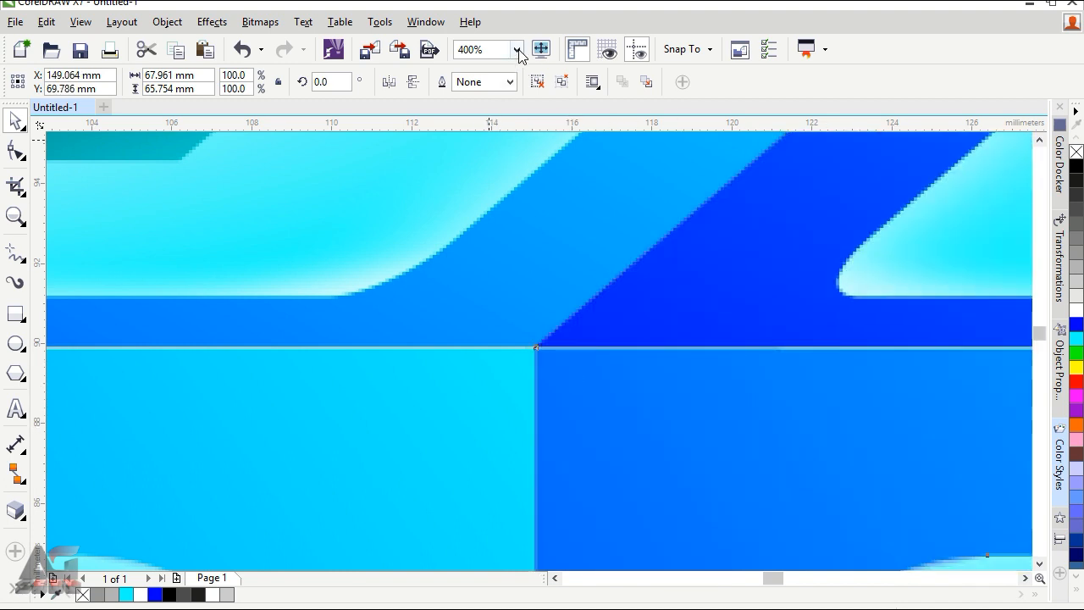
click(516, 50)
click(483, 94)
click(733, 368)
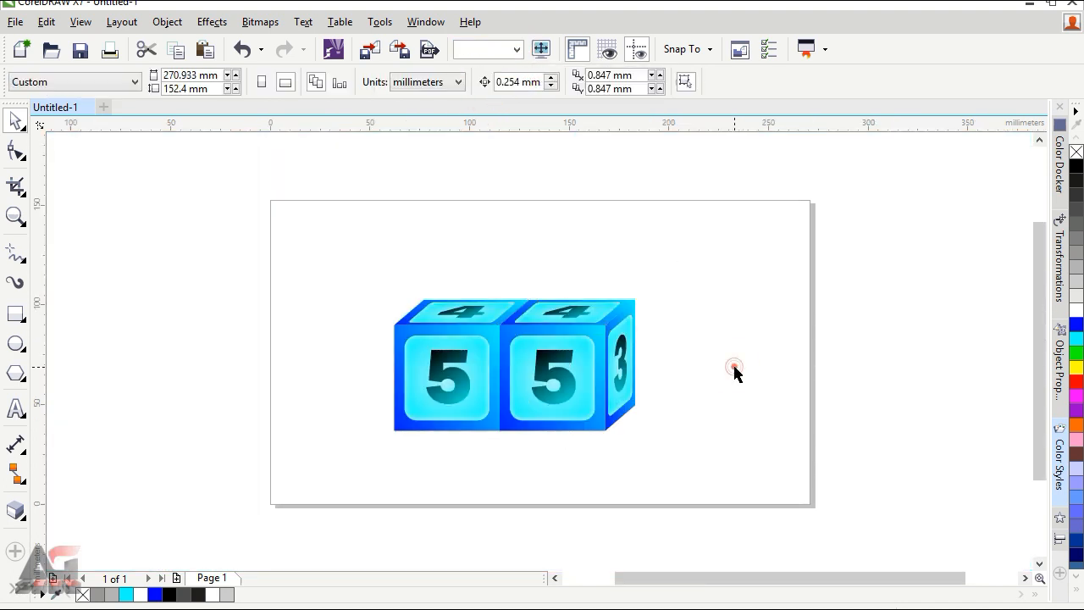
Duplicate the second cube and place the copy against its right side, at about X 202 mm, Y 72.2 mm.
drag(1041, 237, 1041, 255)
click(616, 322)
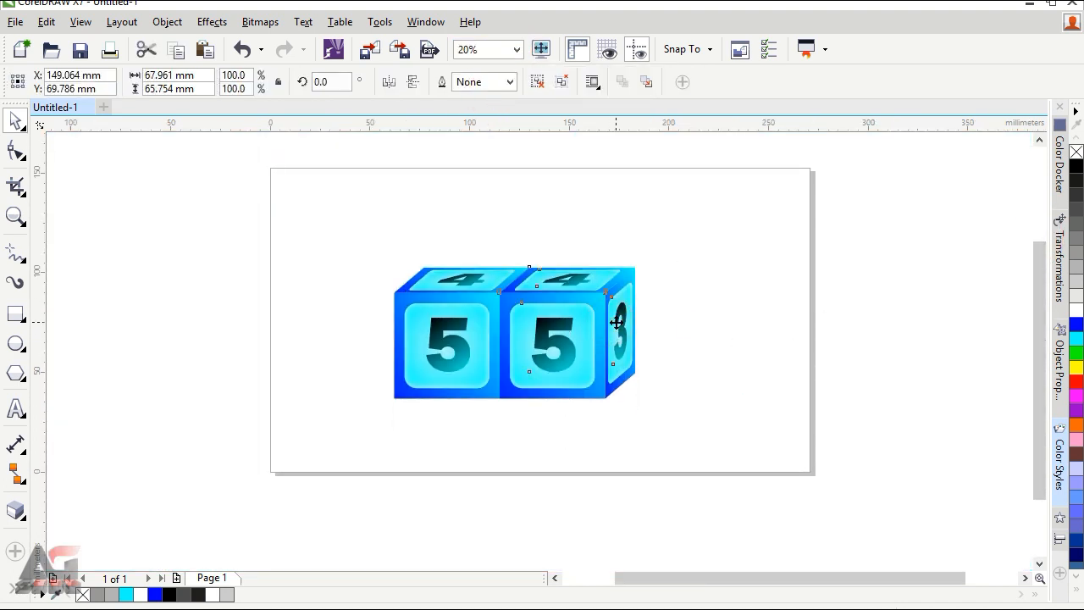
right_click(617, 323)
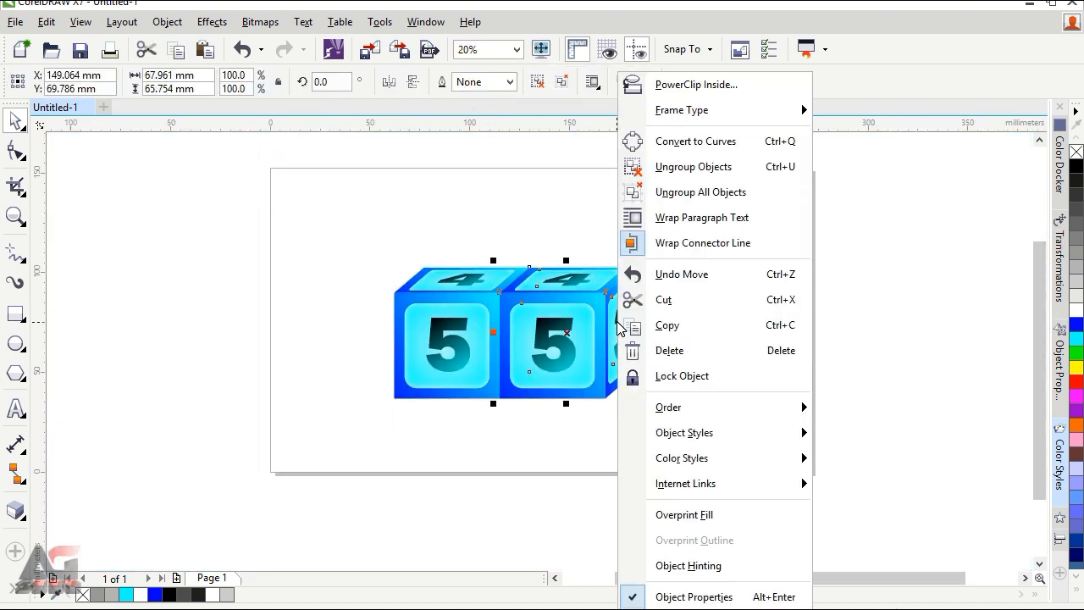
click(554, 242)
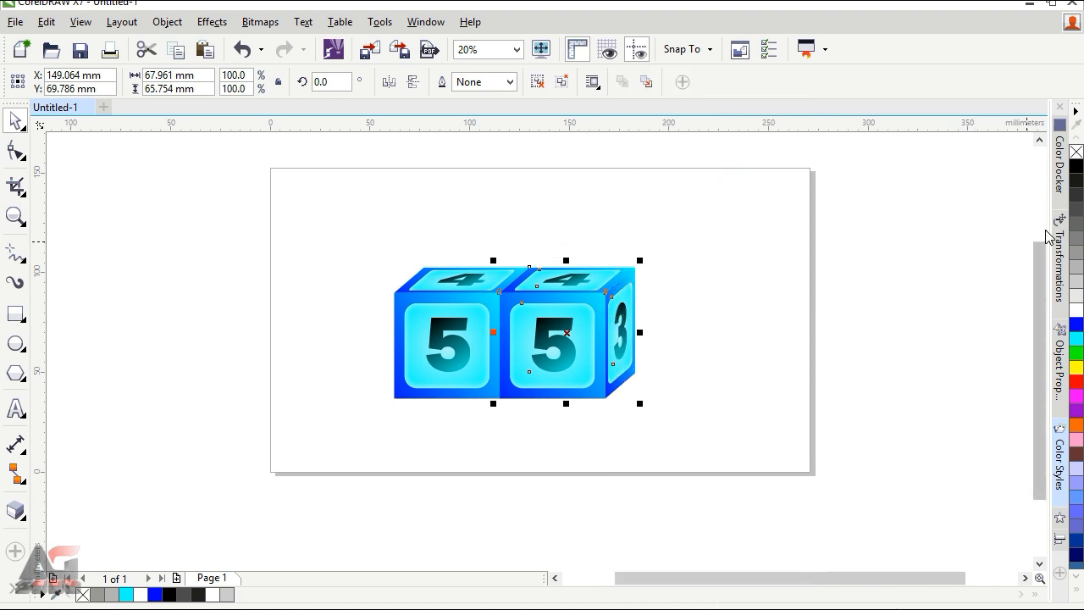
key(ctrl+d)
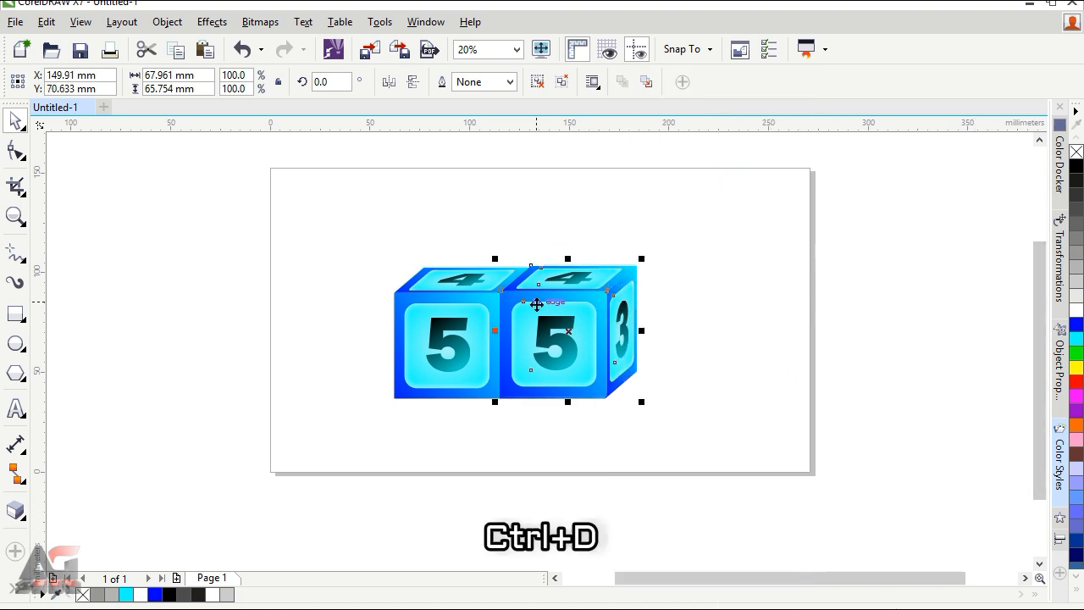
drag(563, 304, 608, 295)
scroll(608, 296, up, 5)
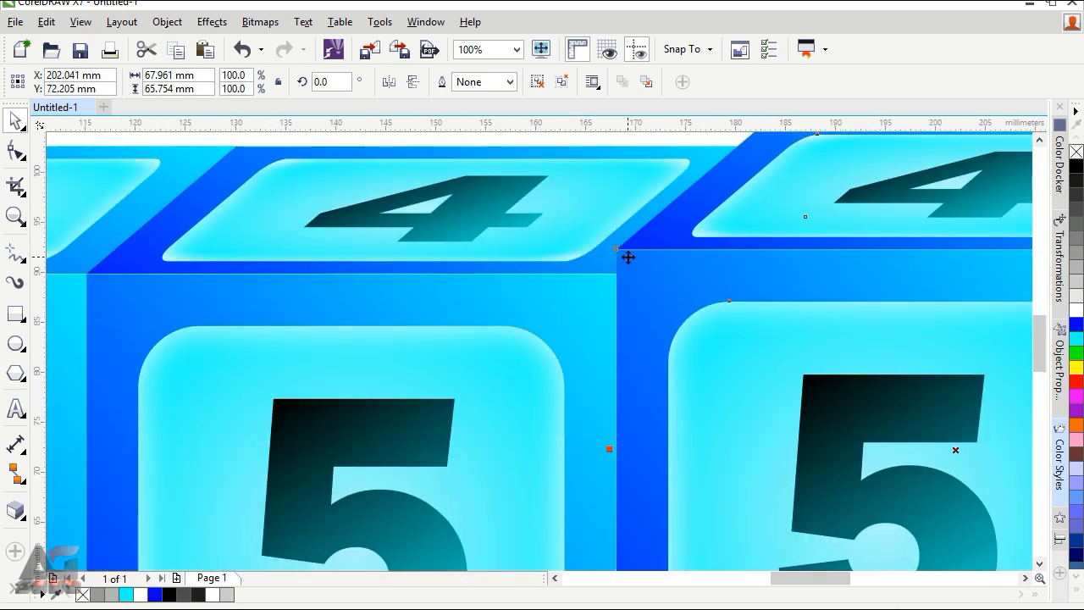
Lower the third cube to about Y 69.7 mm so its edges line up with the neighbouring cube.
drag(629, 254, 619, 285)
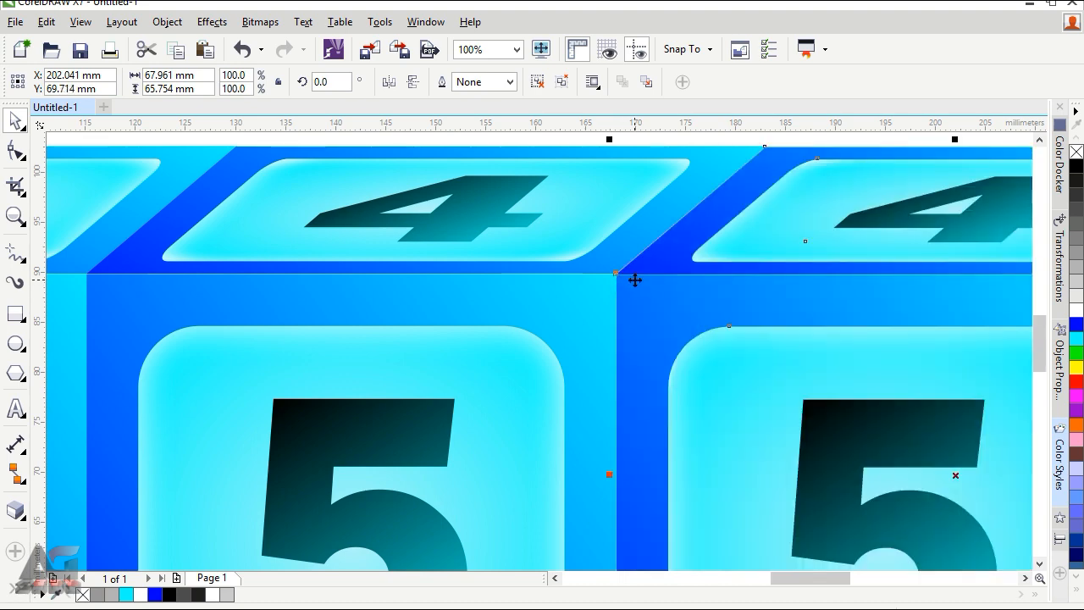
scroll(685, 392, down, 2)
scroll(683, 397, up, 1)
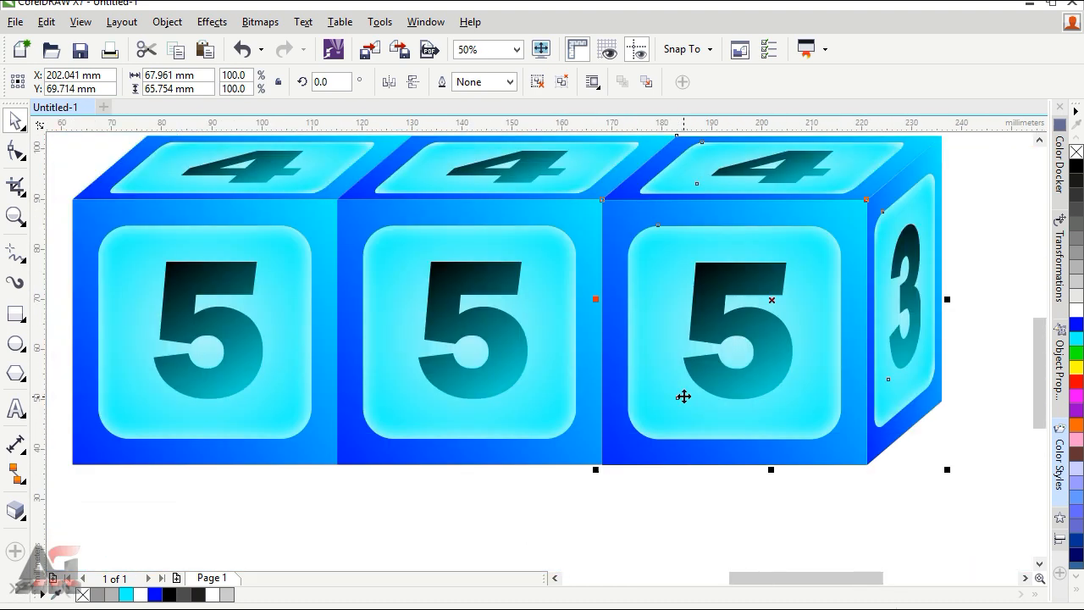
click(516, 50)
click(509, 68)
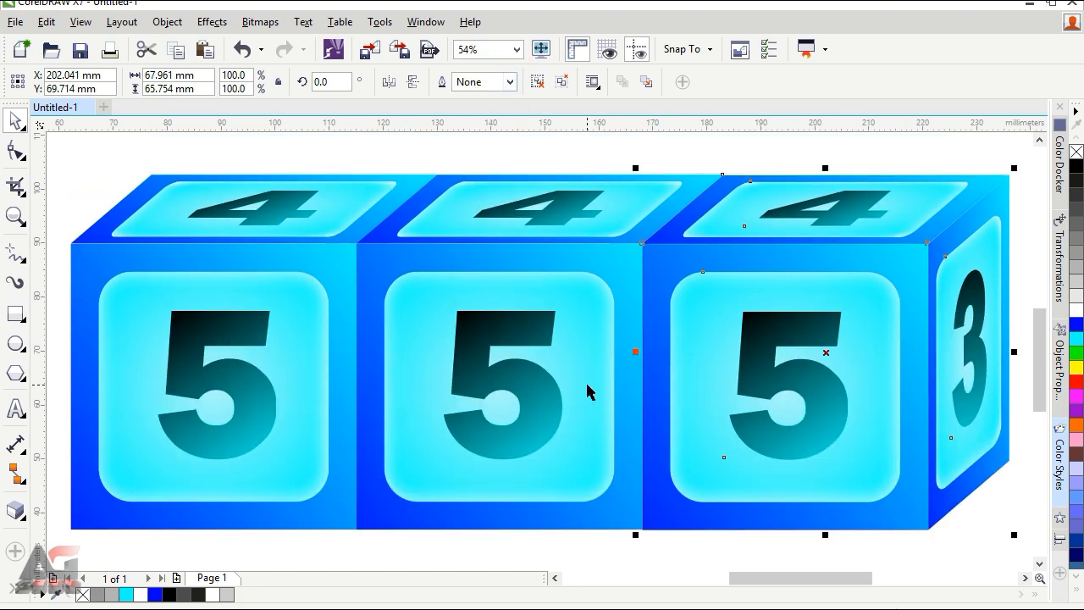
Place a copy of the third cube against its right side and repeat the duplication to add a fifth cube.
click(514, 49)
click(511, 92)
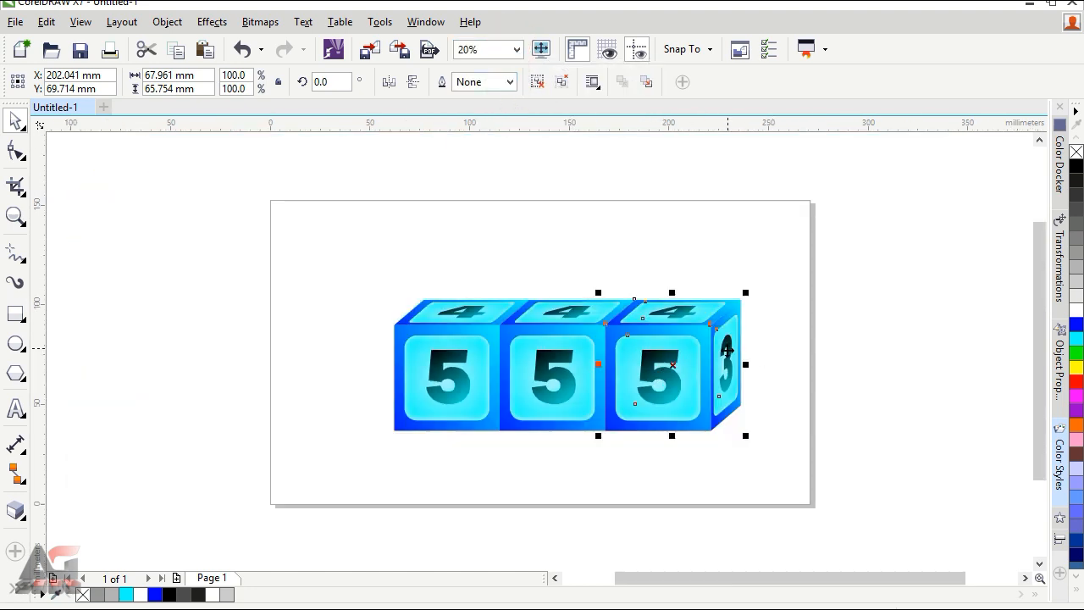
drag(727, 350, 783, 368)
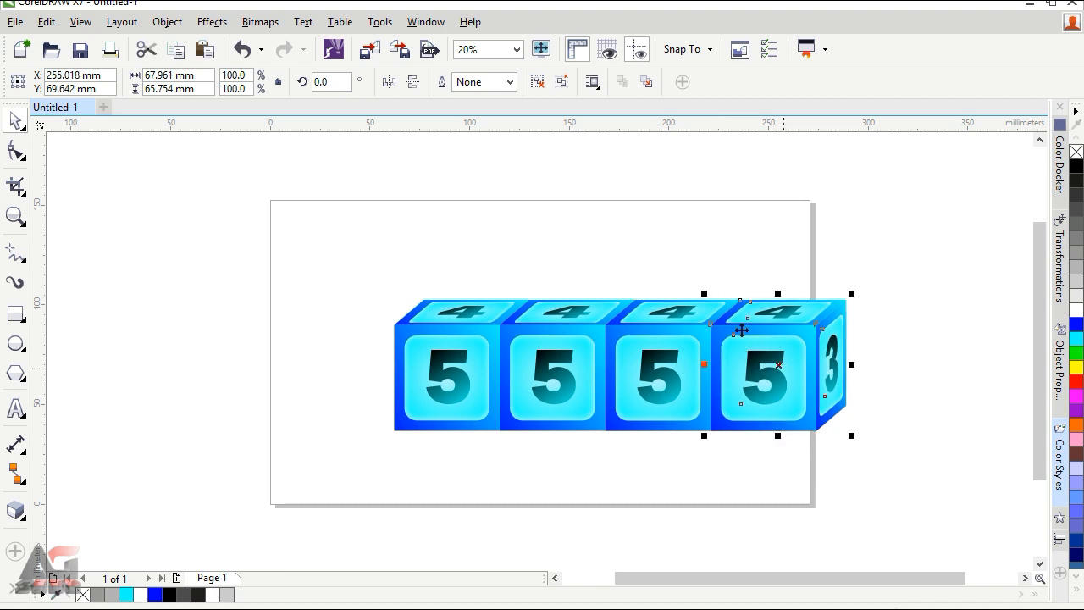
scroll(704, 315, up, 5)
scroll(697, 331, down, 3)
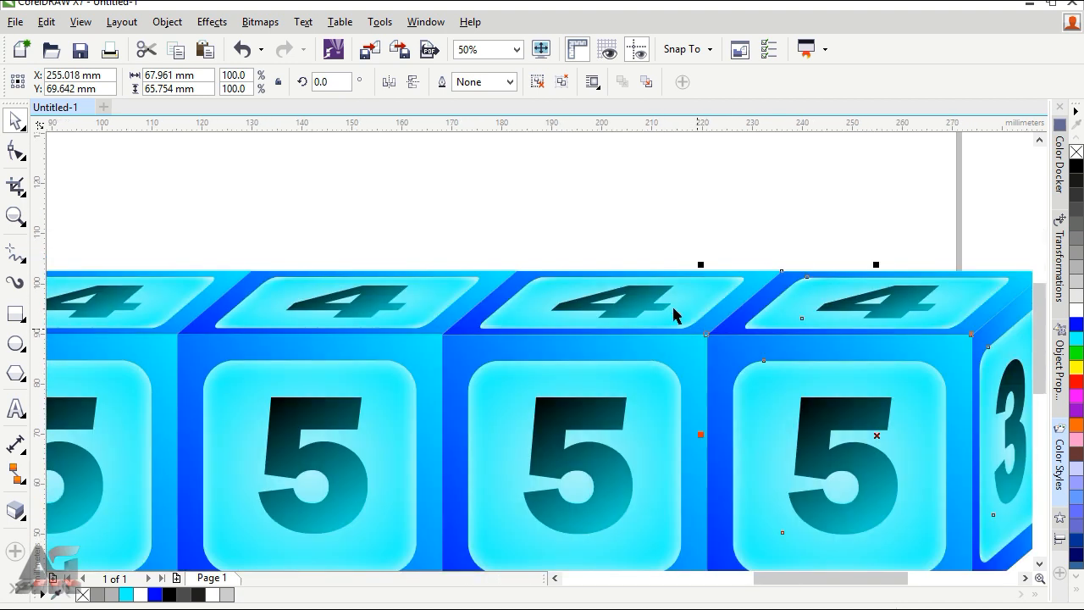
key(ctrl+r)
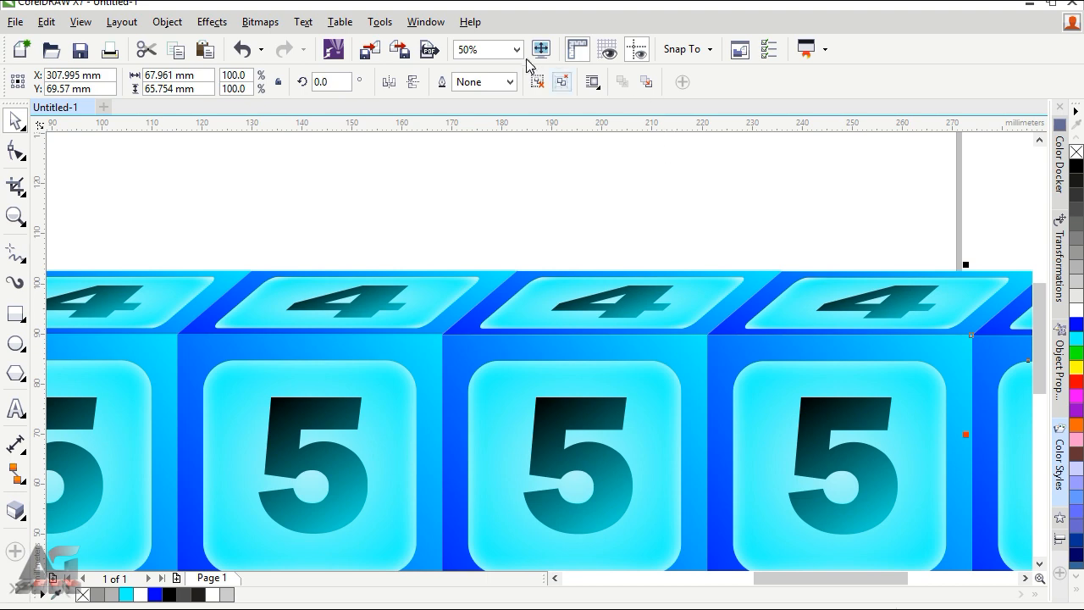
Move the fifth cube on top of the row, straddling the second and third cubes, at about X 175.13 mm, Y 122.76 mm.
click(515, 49)
click(504, 66)
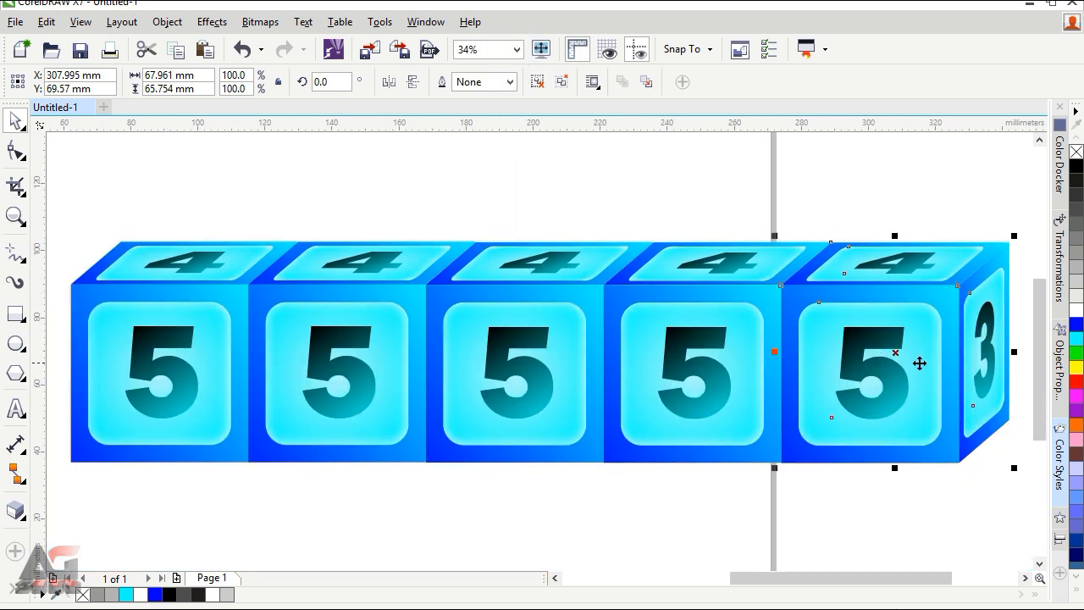
drag(919, 362, 460, 200)
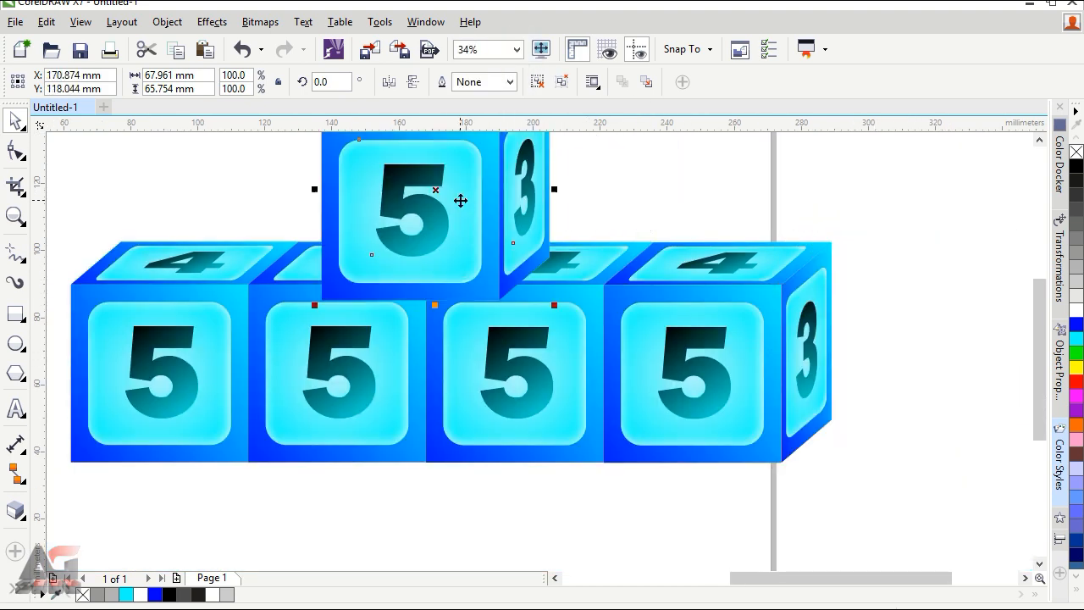
drag(406, 279, 425, 254)
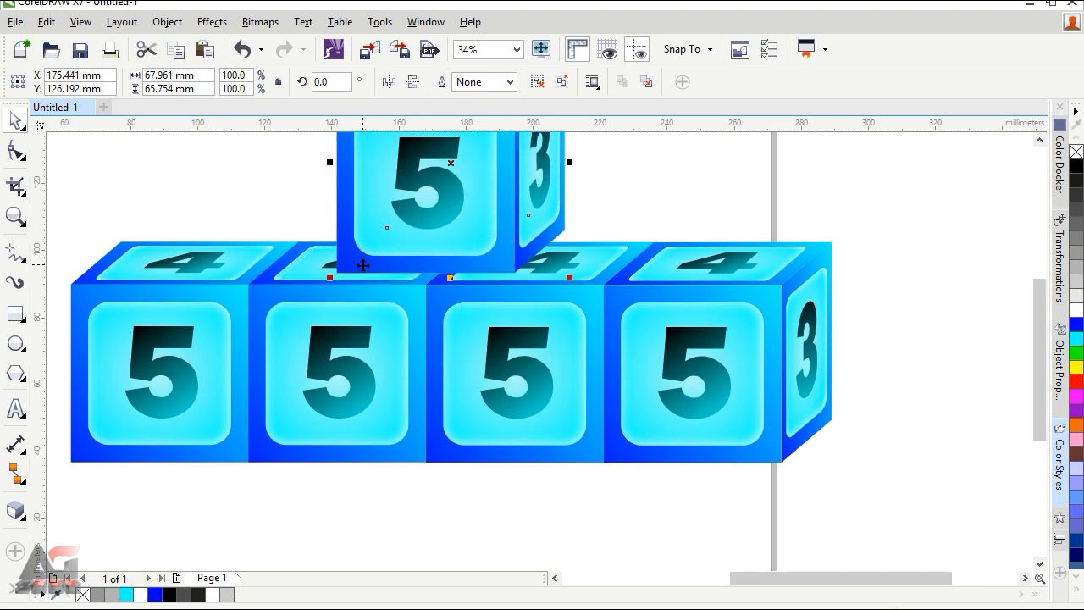
drag(363, 265, 387, 309)
scroll(392, 239, up, 5)
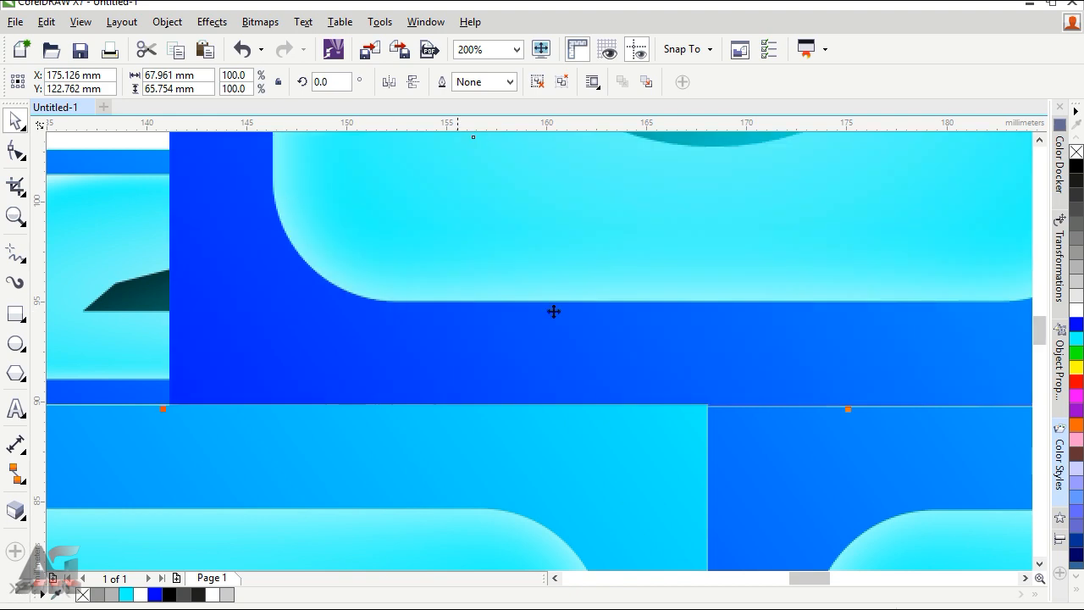
click(516, 49)
click(470, 63)
click(793, 230)
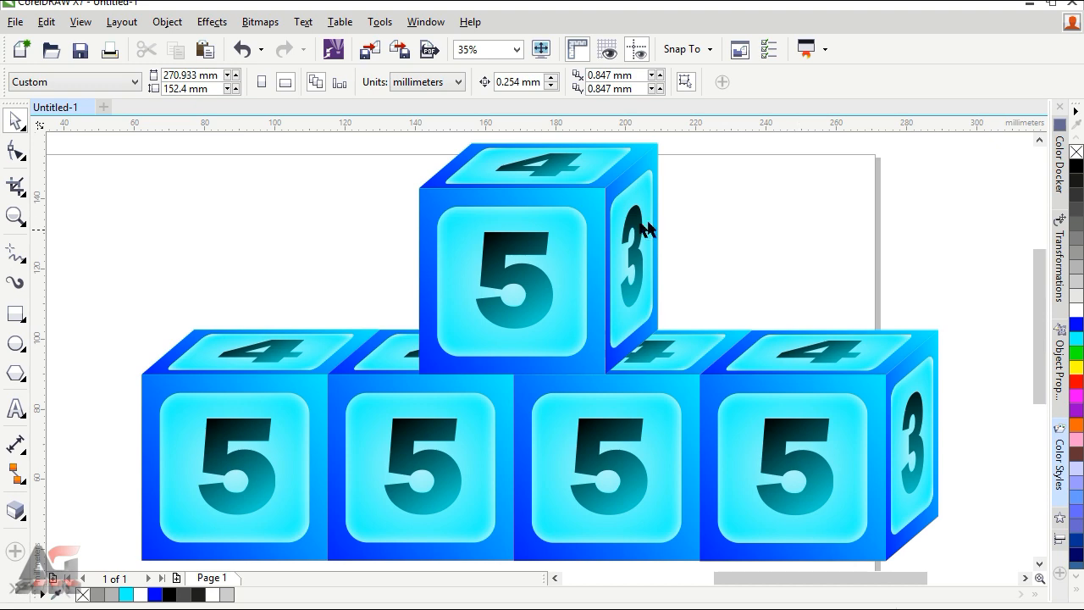
Duplicate the upper cube and fit the copy against its right side, at about X 228.18 mm, Y 122.68 mm.
click(609, 227)
drag(470, 214, 628, 219)
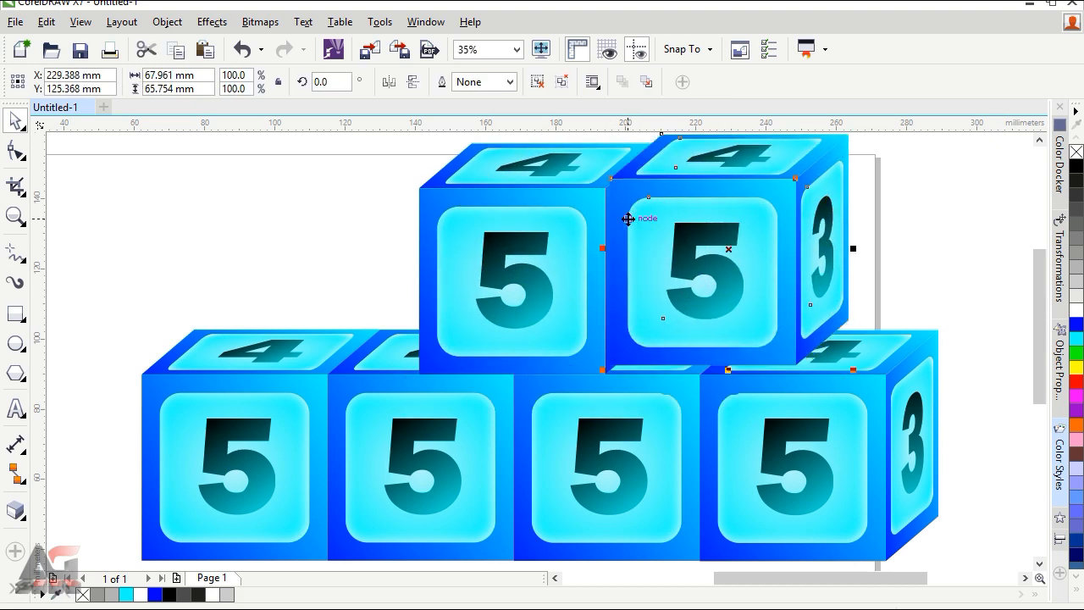
scroll(617, 180, up, 5)
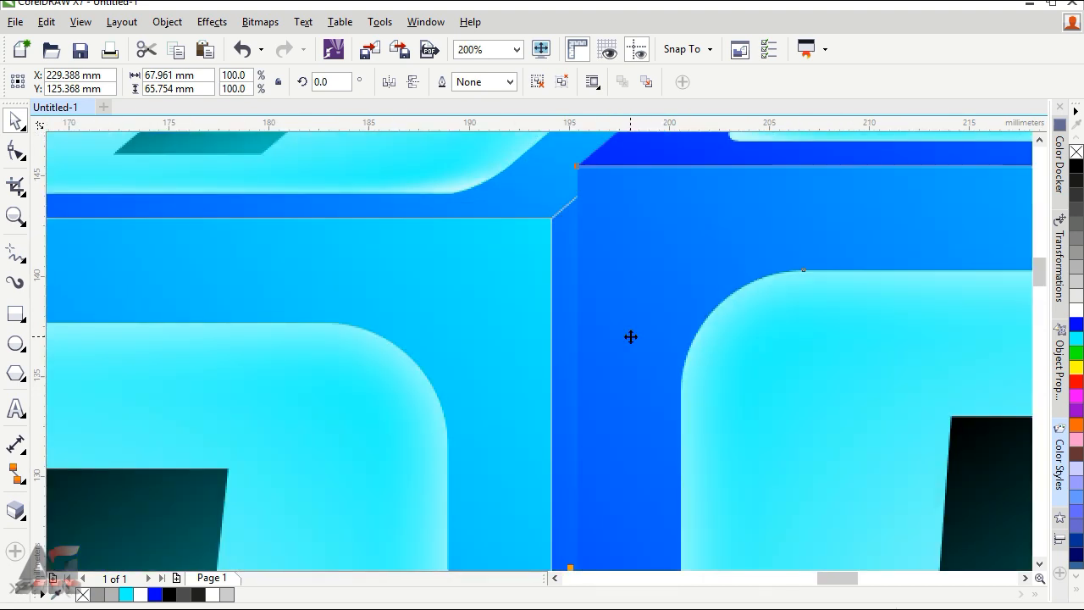
drag(596, 207, 569, 234)
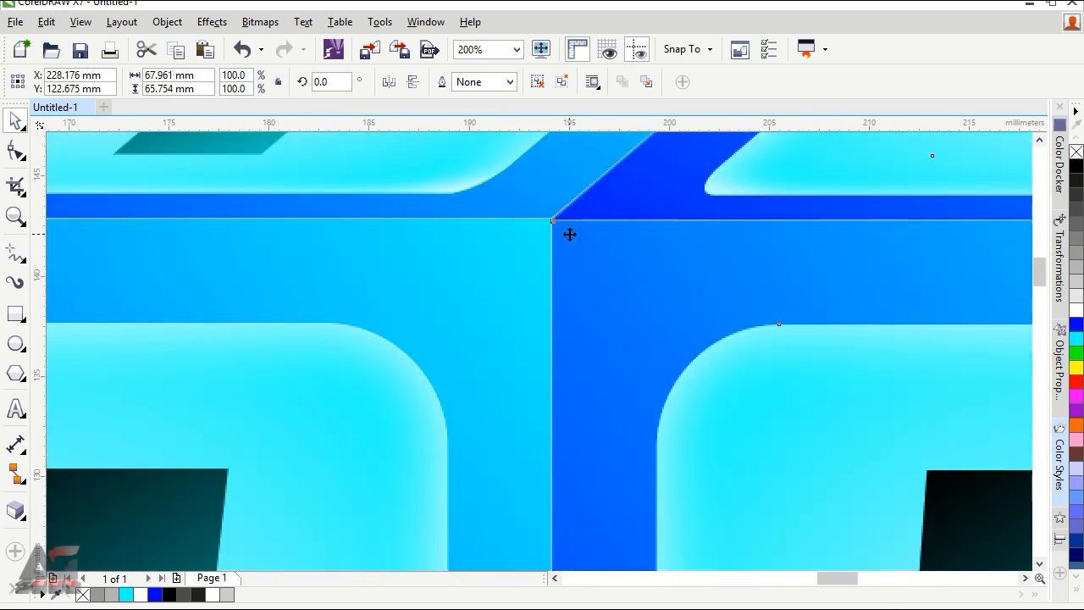
click(518, 50)
click(496, 65)
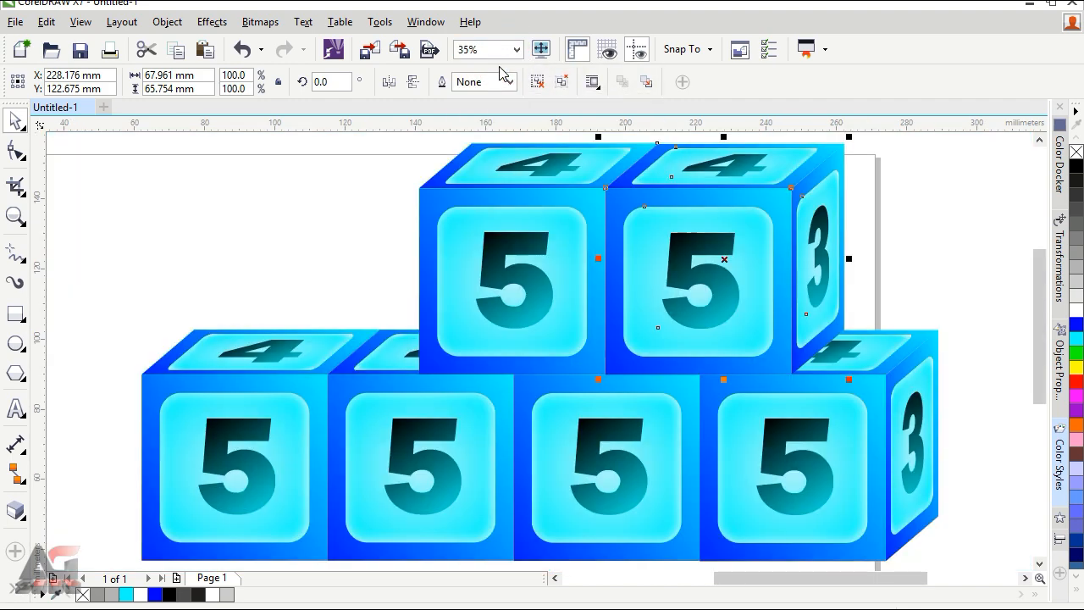
Scale the whole cube stack down to about 173.66 × 91 mm and position it within the page at about X 136.66 mm, Y 81 mm.
click(518, 51)
click(496, 98)
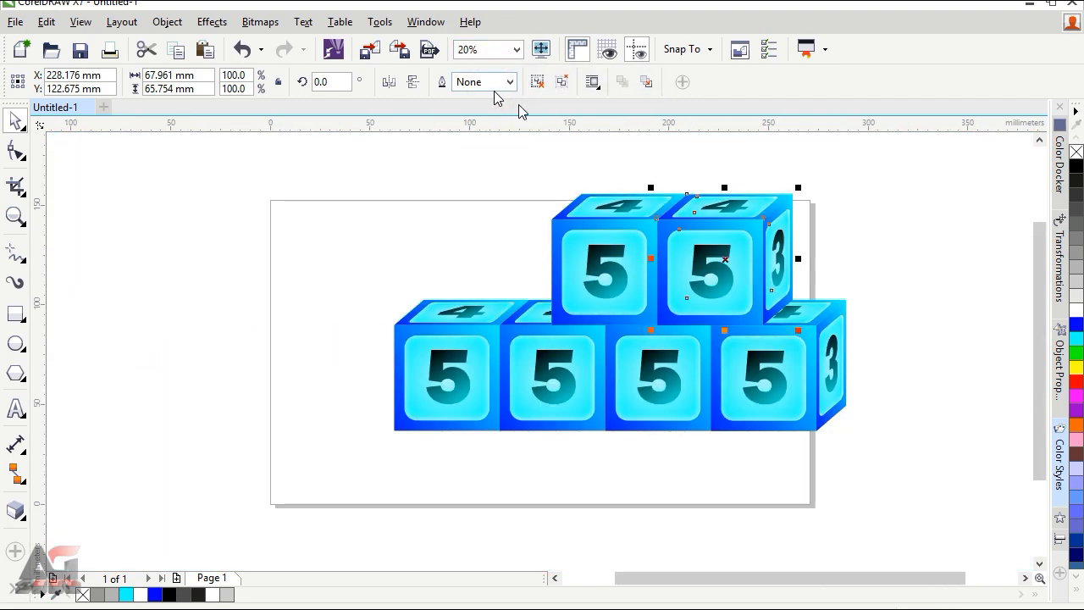
drag(852, 188, 744, 244)
drag(625, 316, 592, 316)
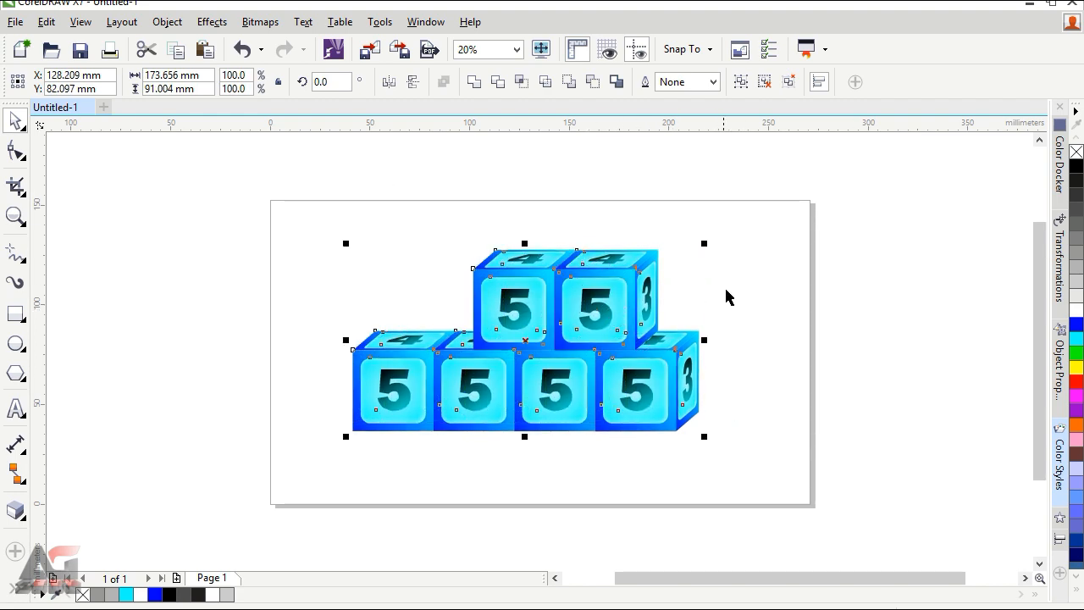
drag(565, 326, 583, 328)
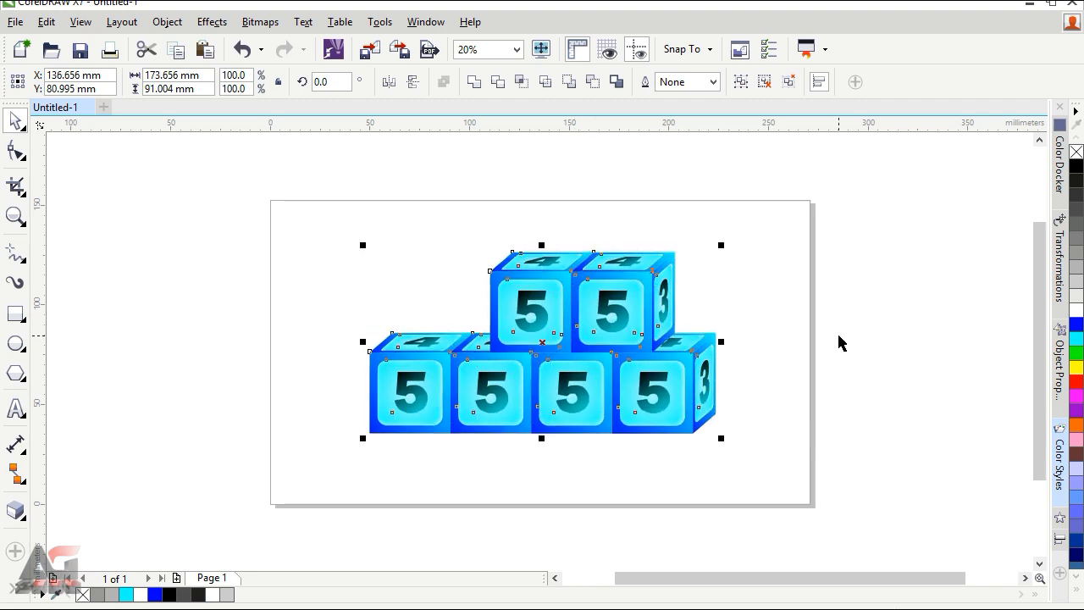
click(836, 331)
Ungroup all objects of the upper-right cube.
click(627, 309)
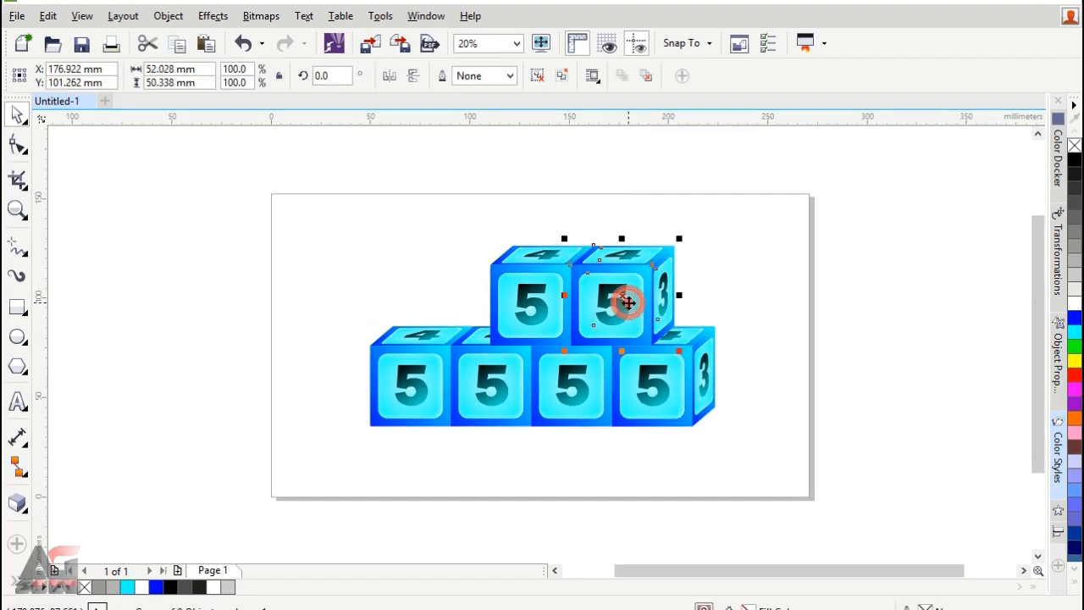
right_click(627, 303)
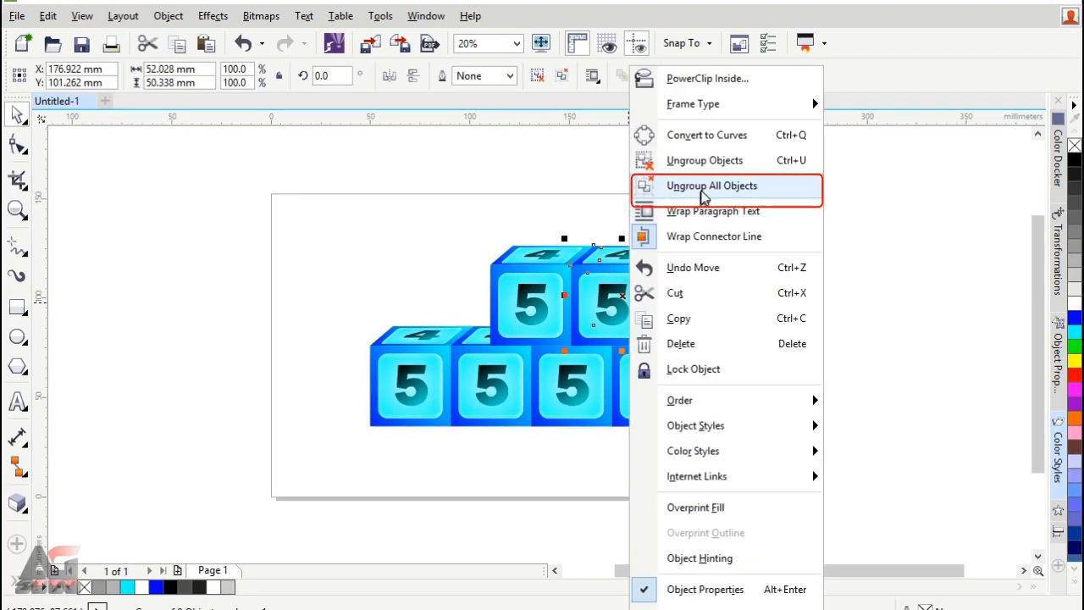
click(699, 185)
click(745, 279)
Change the digit on the upper-right cube's side face to 2.
click(666, 286)
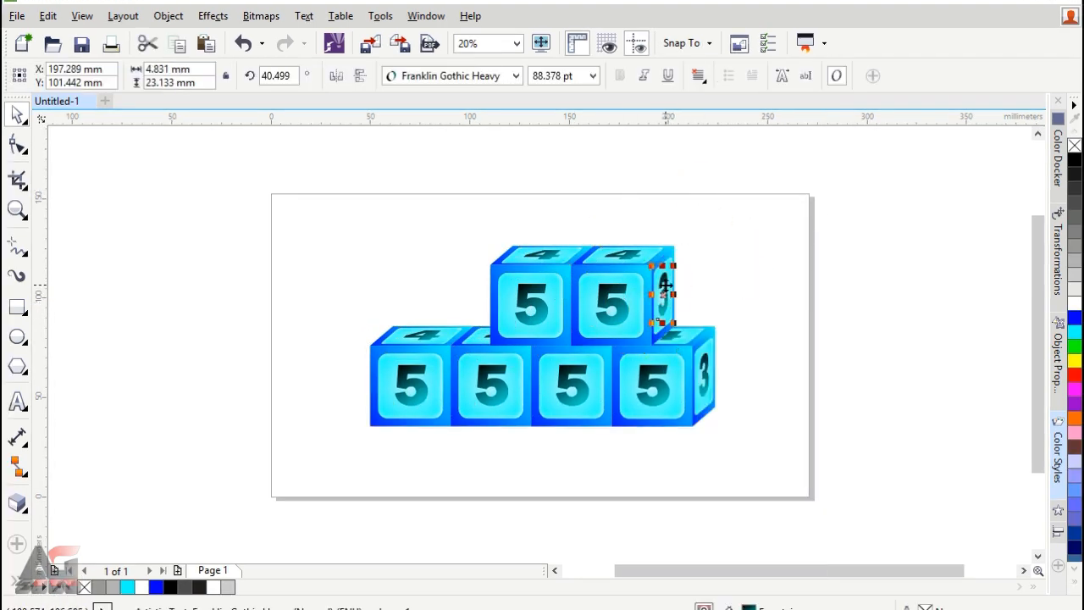
click(665, 286)
click(518, 44)
click(507, 60)
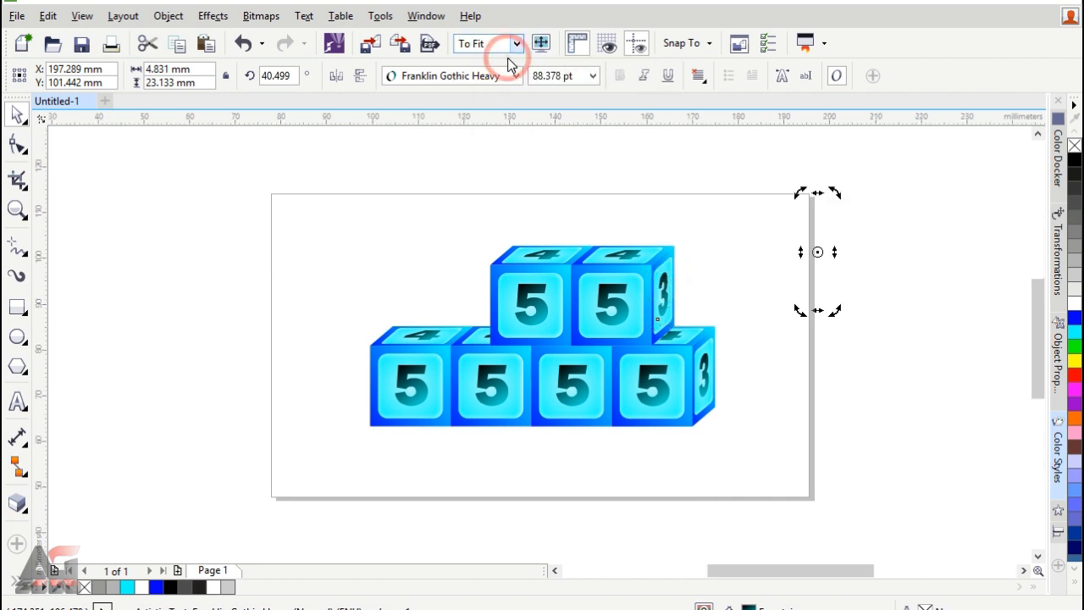
click(818, 239)
double_click(818, 243)
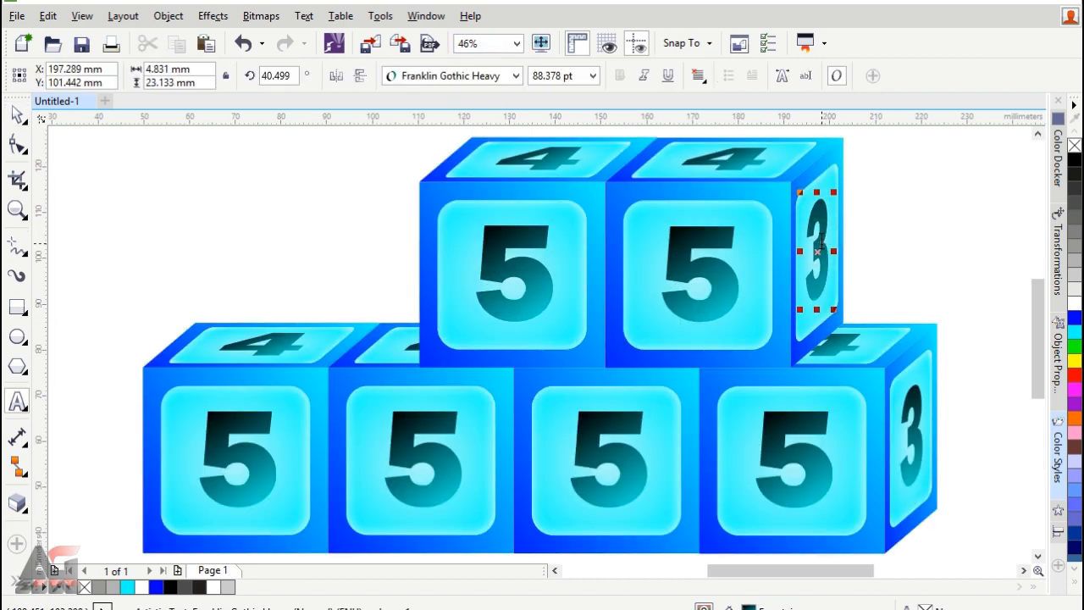
key(BackSpace)
text(2)
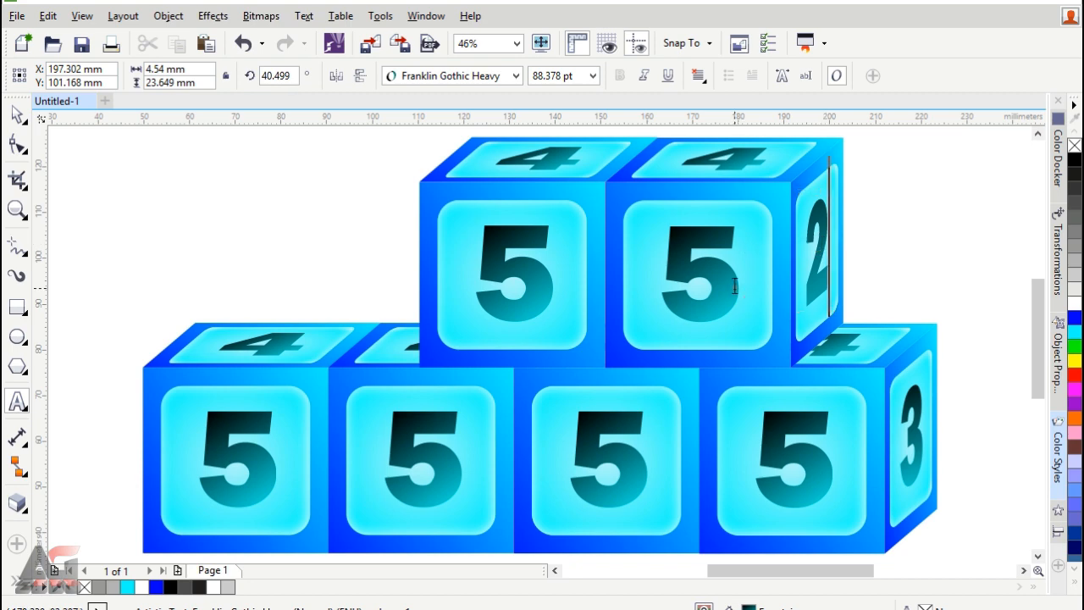
Change the upper-right cube's front digit to 6 and its top digit to 0.
click(735, 286)
key(BackSpace)
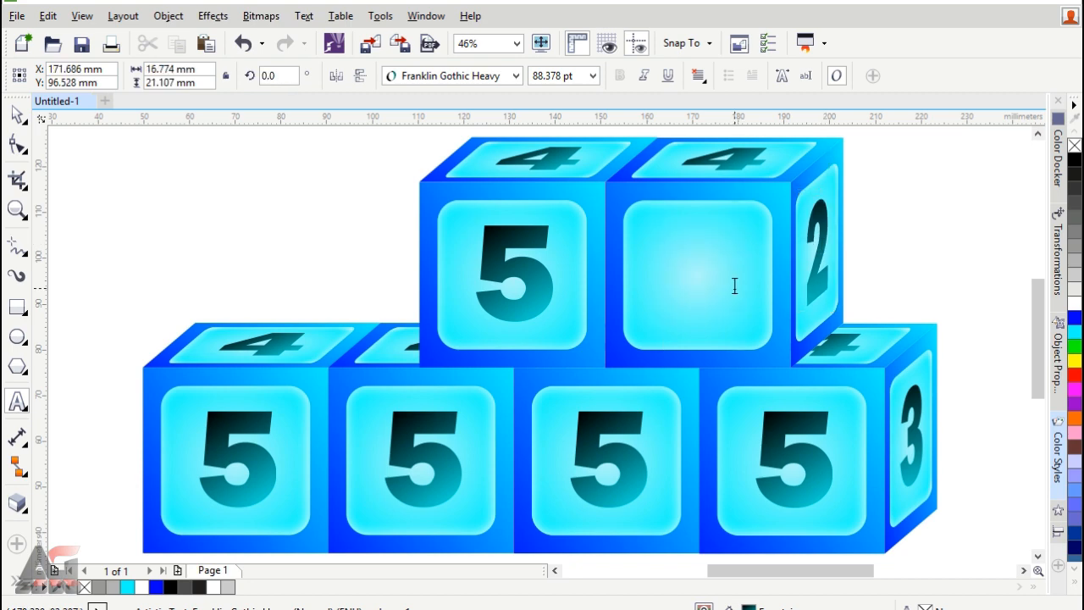
text(6)
click(751, 159)
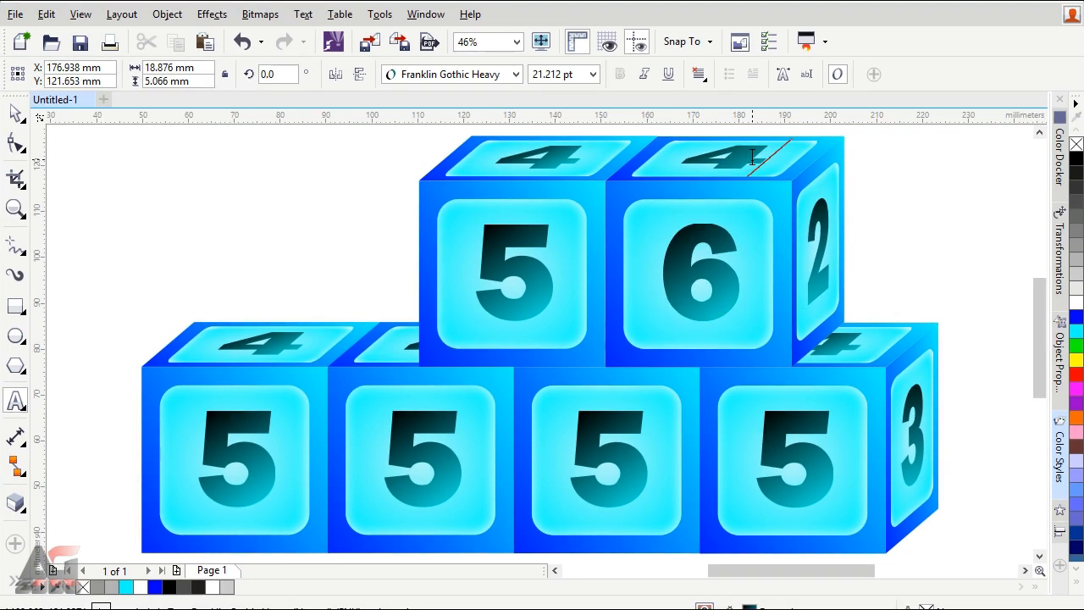
key(BackSpace)
text(0)
Change the upper-left cube's top digit to 3 and its front digit to 2.
click(577, 155)
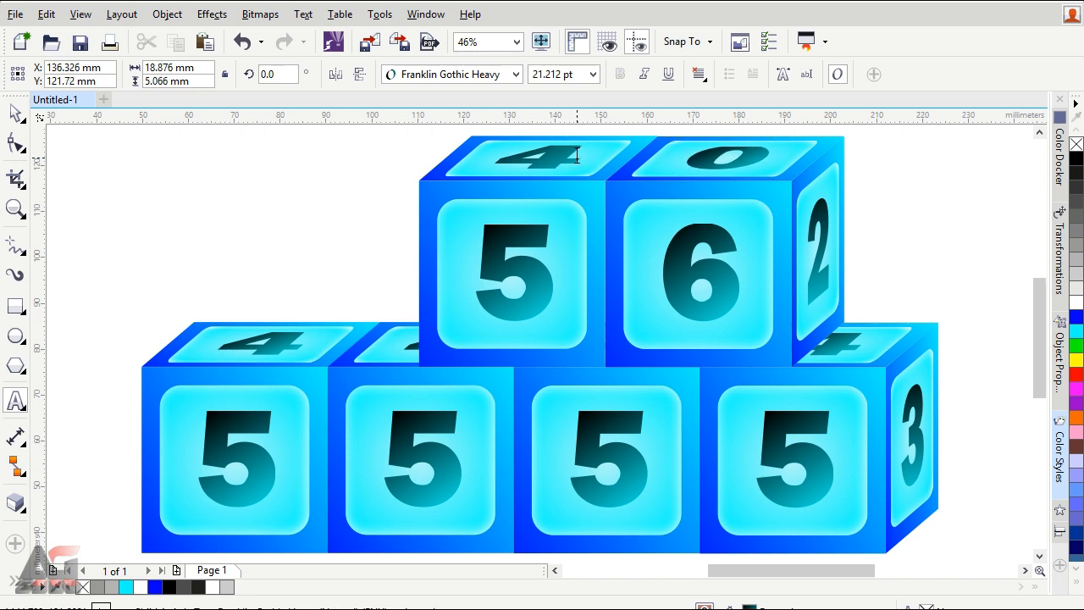
key(BackSpace)
text(3)
click(549, 280)
key(BackSpace)
text(2)
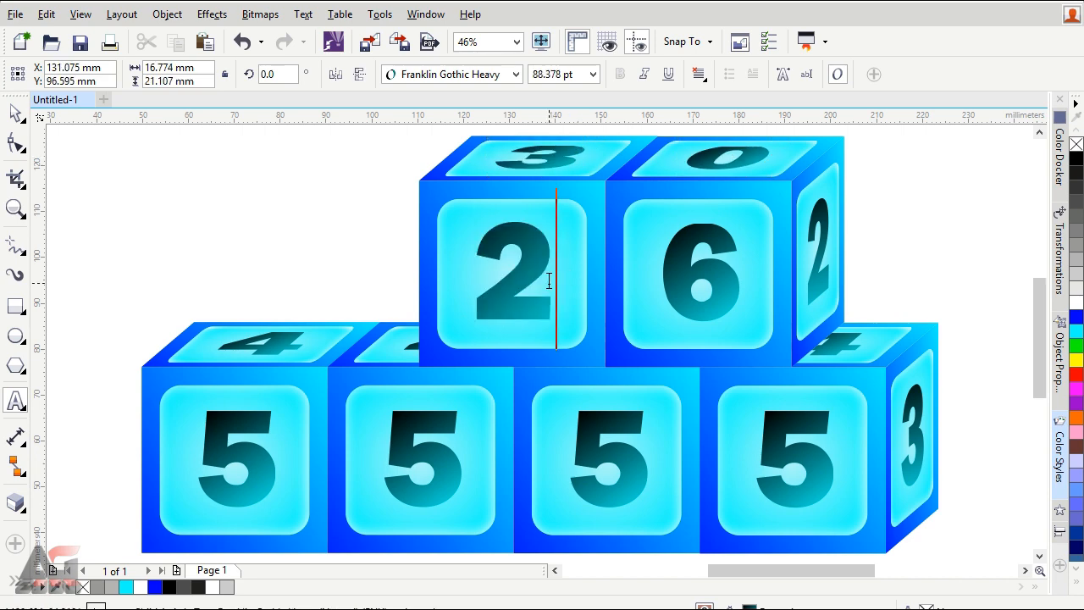
Change the front digits of the second and third cubes in the lower row to 0.
click(461, 457)
key(BackSpace)
text(0)
click(646, 464)
key(BackSpace)
text(0)
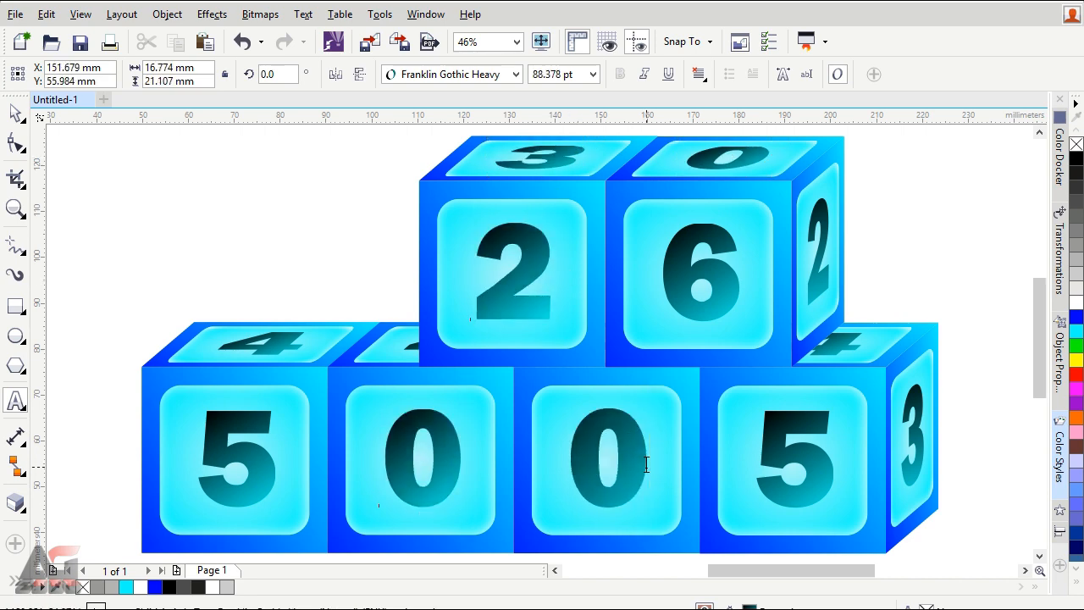
Replace the partly hidden digit on top of the lower row's second cube with 6.
click(411, 350)
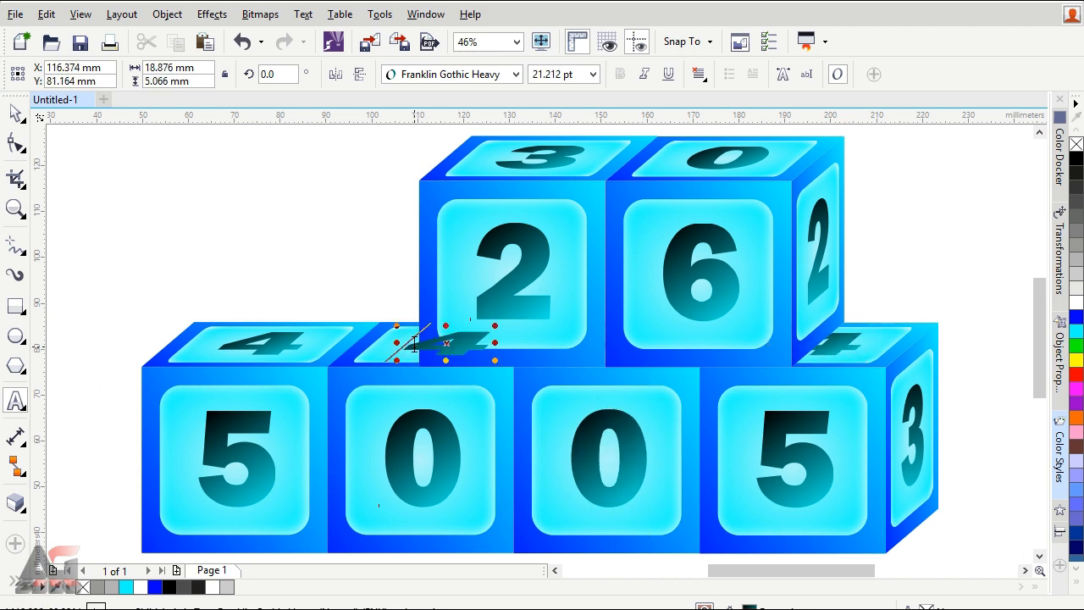
text(6)
key(Delete)
key(Escape)
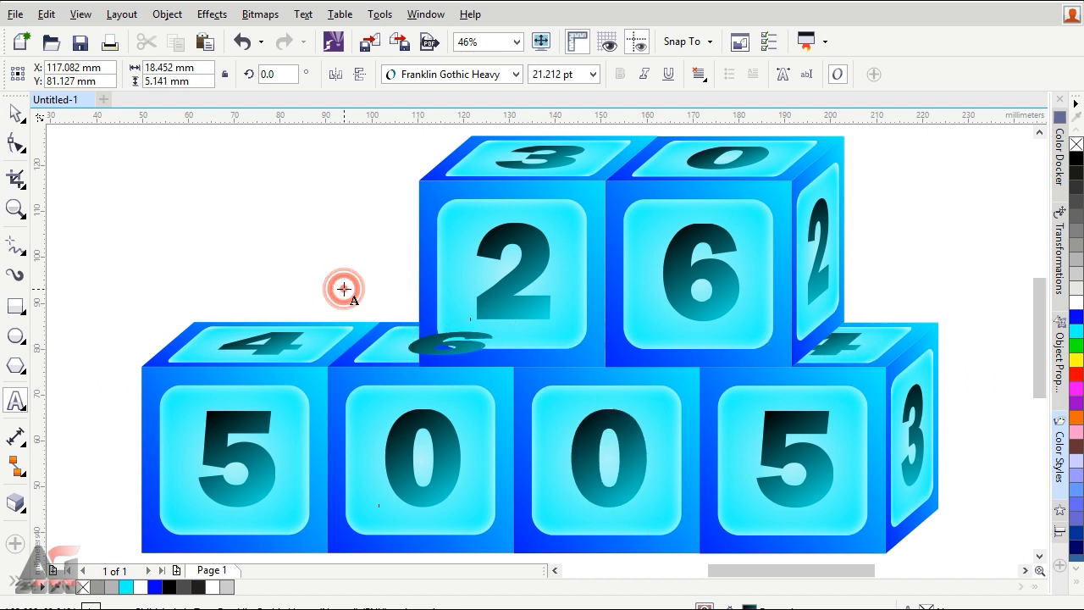
Select all objects of the cube stack and group them together.
click(515, 42)
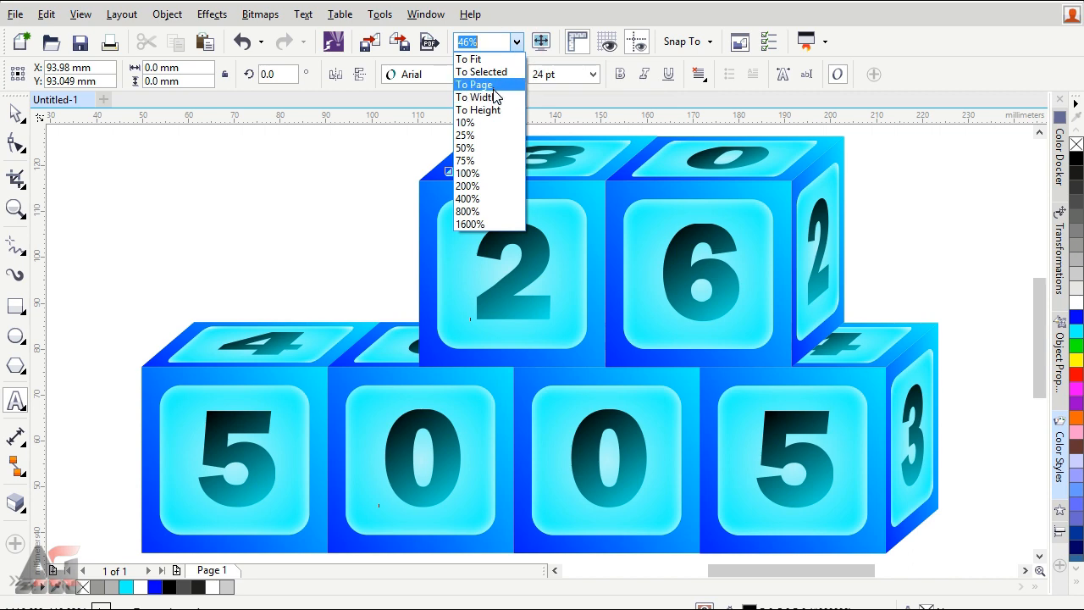
click(496, 93)
click(14, 117)
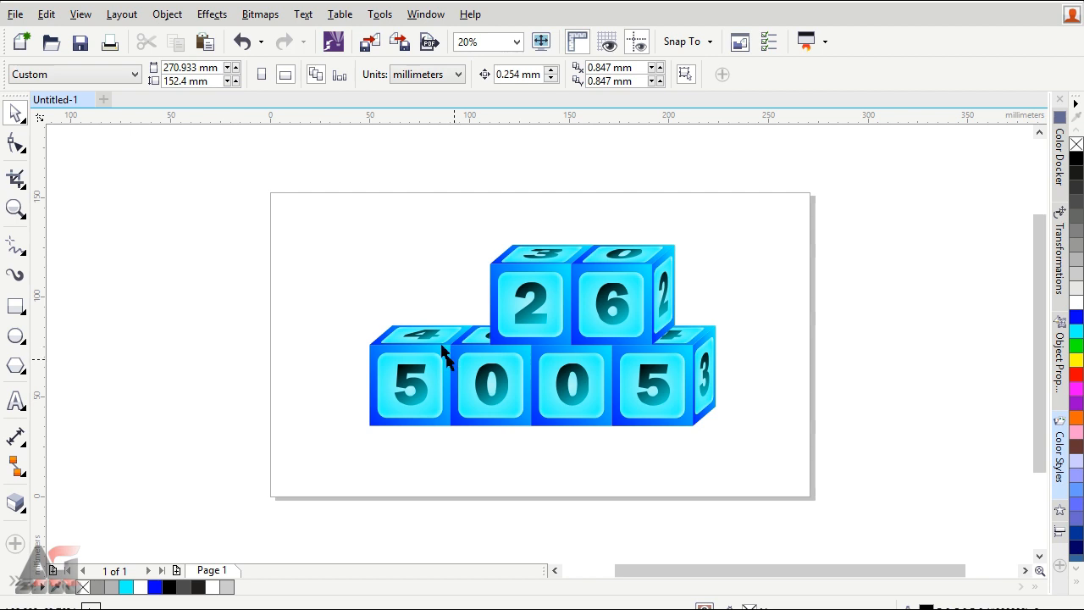
key(ctrl+a)
right_click(627, 301)
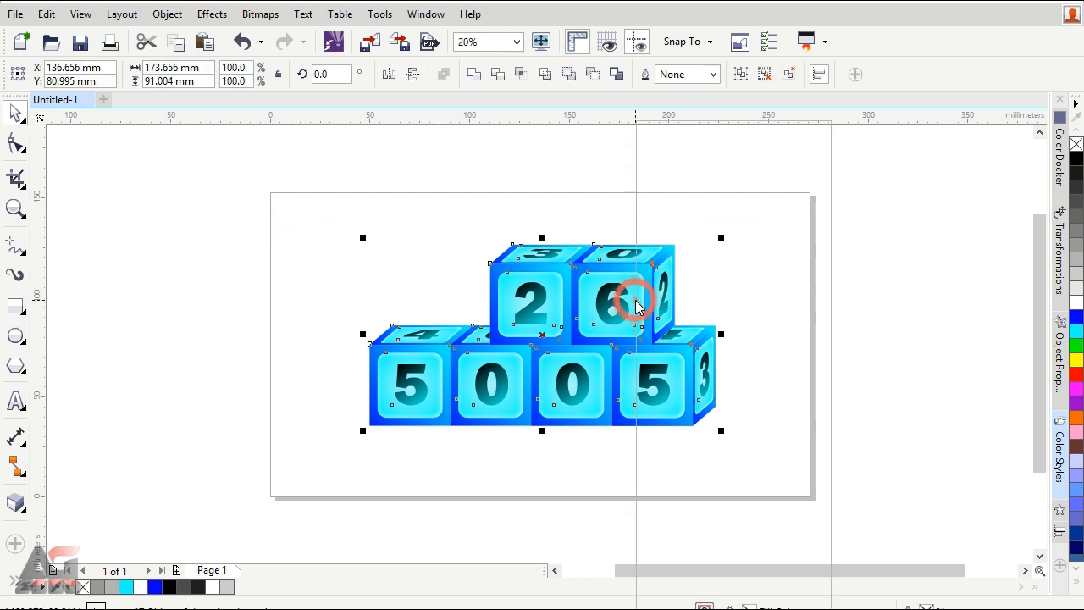
click(289, 267)
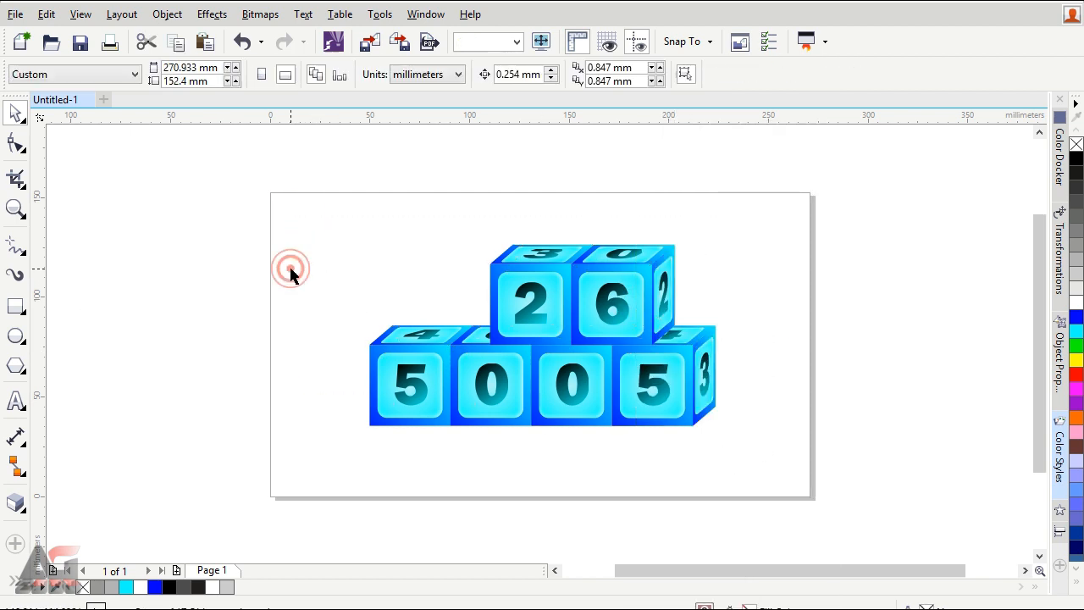
Create a page-sized rectangle of 270.933 × 152.4 mm behind the cube stack.
right_click(13, 305)
click(12, 307)
double_click(13, 306)
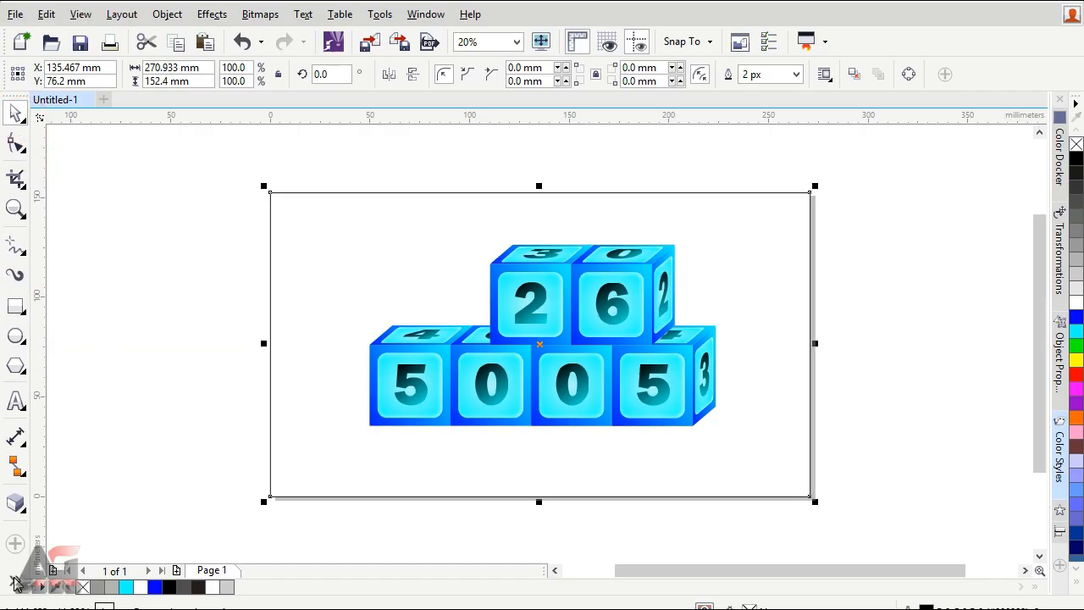
Fill the background rectangle with an elliptical fountain fill that runs from white at the centre to cyan at the edge.
click(19, 468)
click(48, 455)
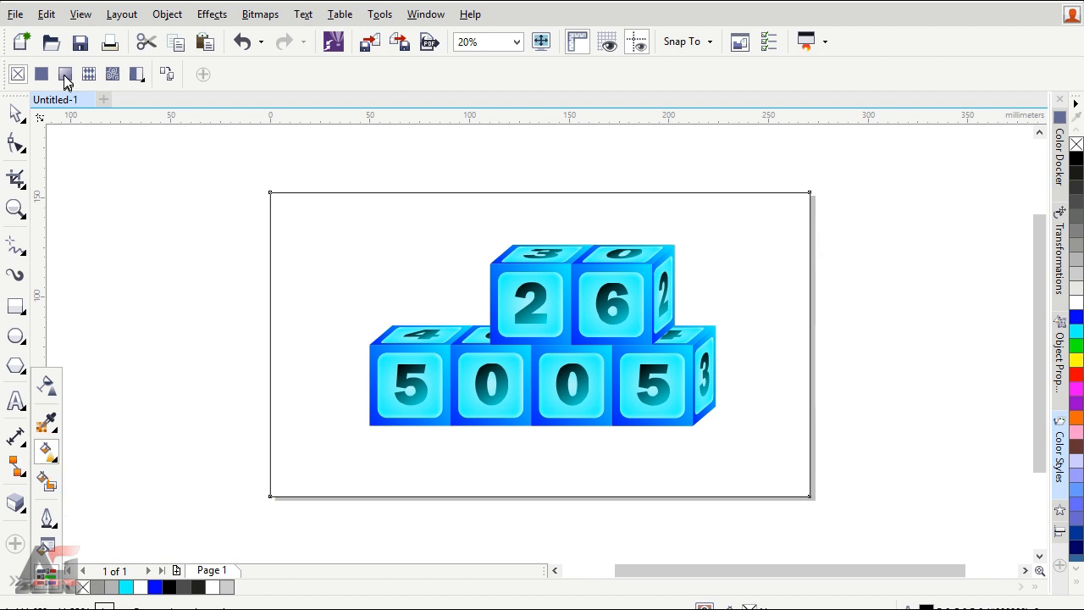
click(65, 75)
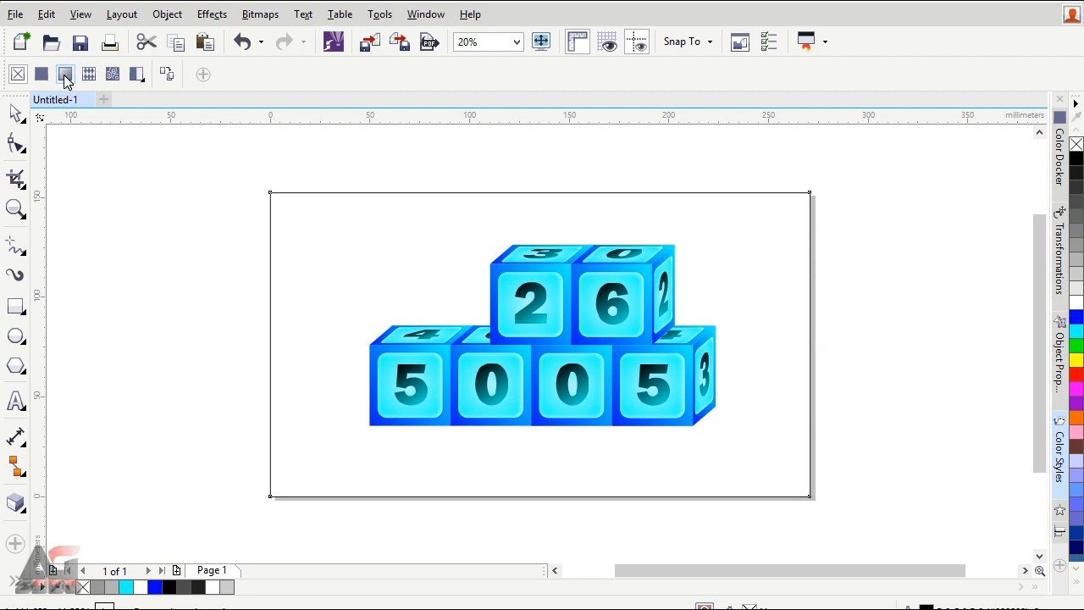
click(66, 75)
click(241, 74)
click(807, 343)
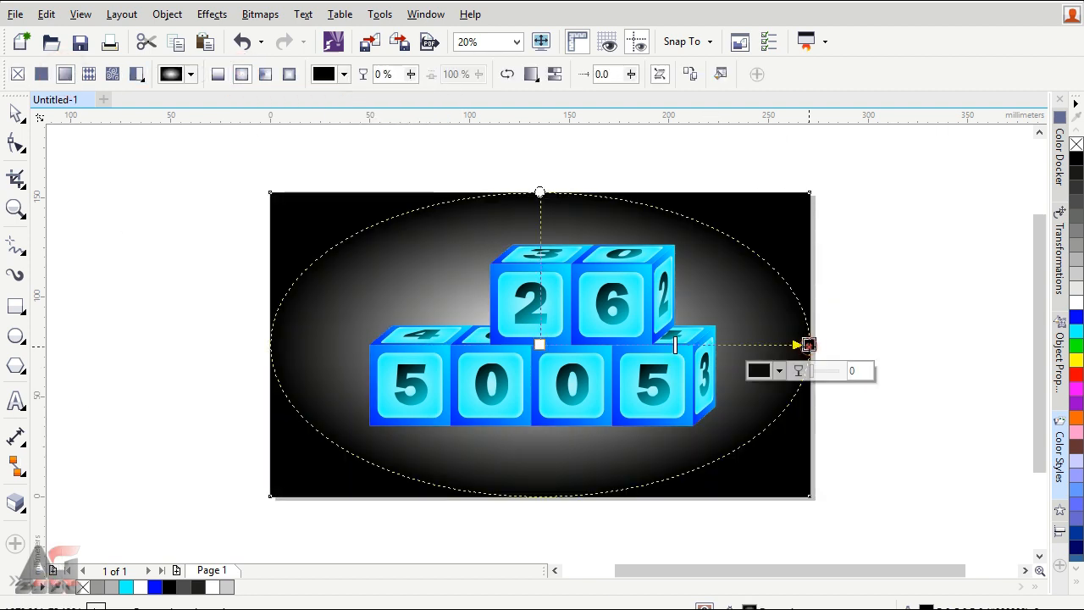
click(1076, 331)
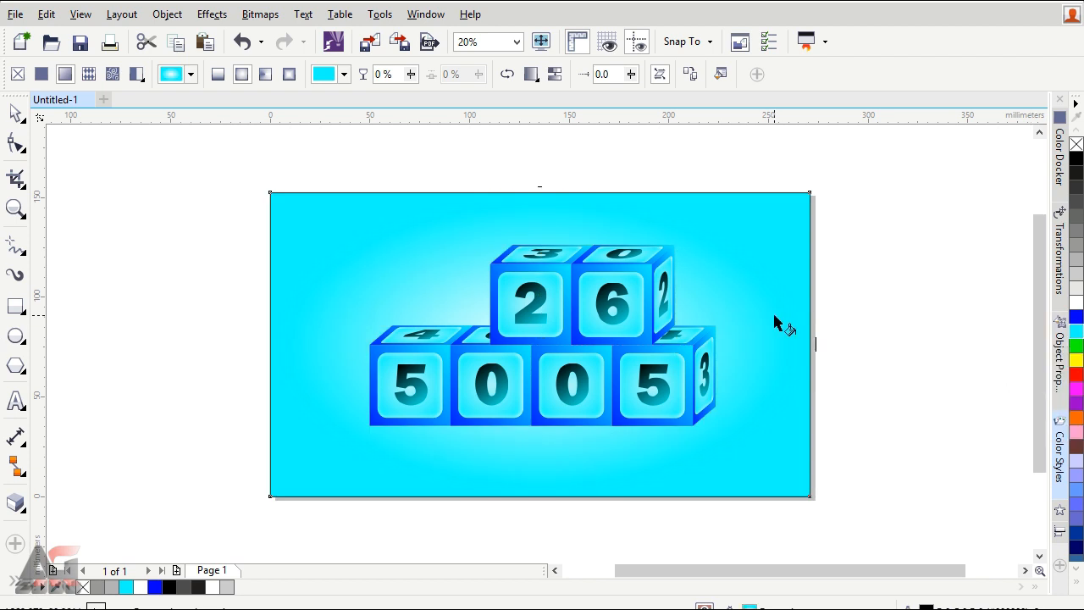
scroll(776, 323, down, 2)
scroll(728, 302, up, 1)
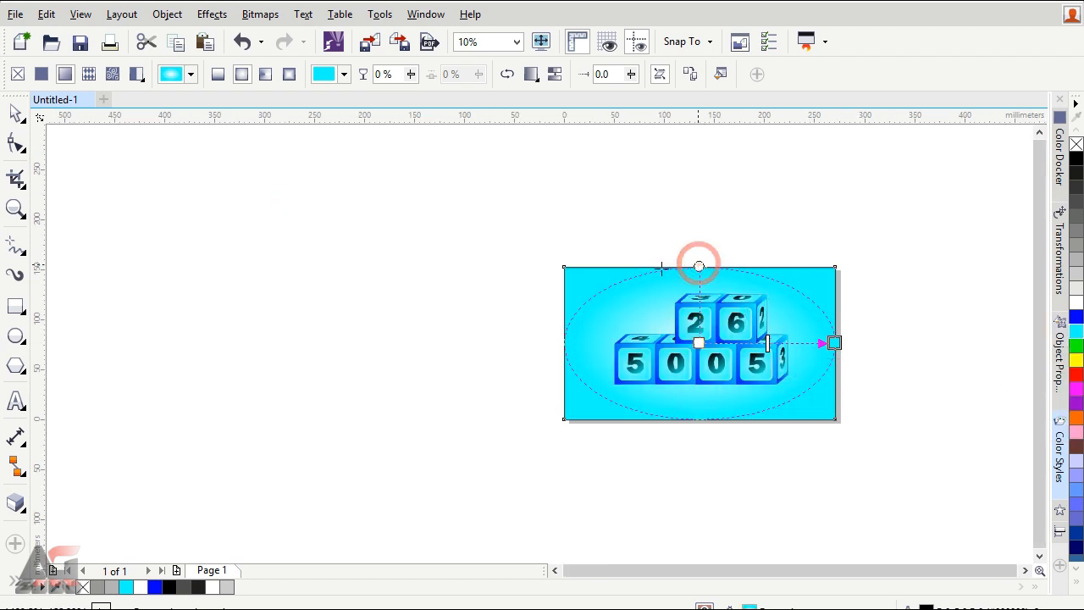
Enlarge and slightly tilt the background's elliptical fountain fill so its cyan outer edge lies well beyond both sides of the page.
drag(698, 266, 658, 277)
drag(824, 342, 931, 320)
click(790, 570)
drag(811, 570, 843, 570)
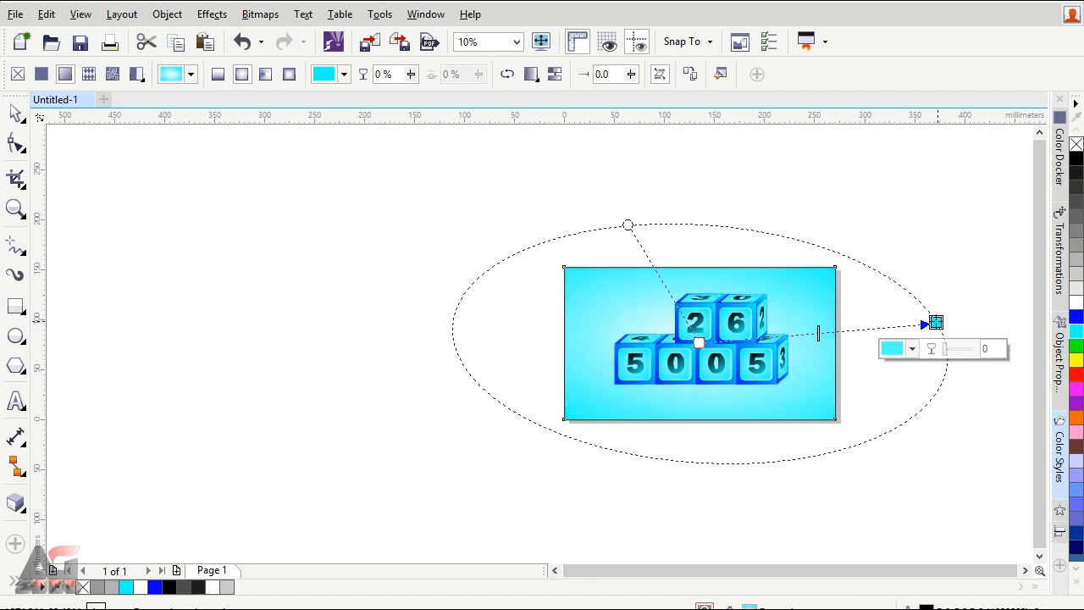
drag(935, 323, 971, 336)
drag(625, 201, 629, 237)
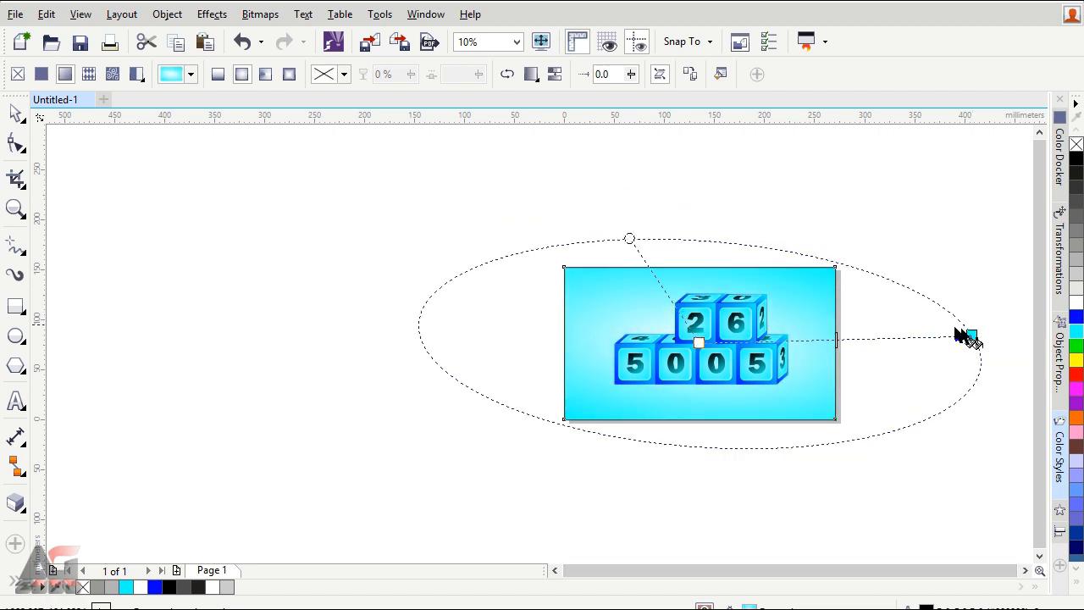
drag(971, 335, 989, 326)
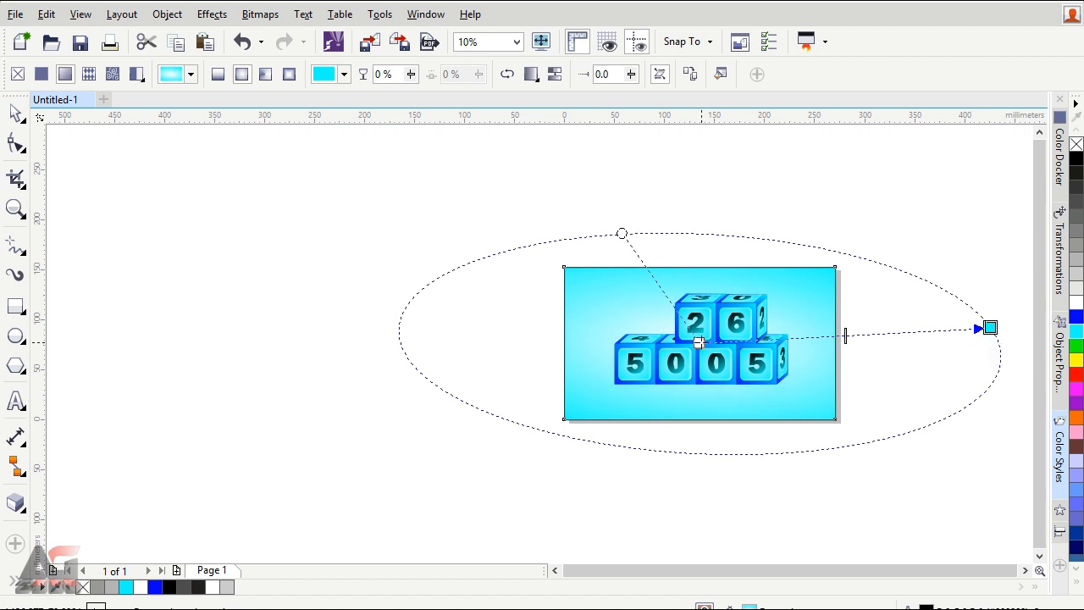
Shift the fountain fill's white centre slightly down behind the lower cube row and widen its ellipse further.
drag(698, 342, 694, 356)
drag(990, 326, 1017, 339)
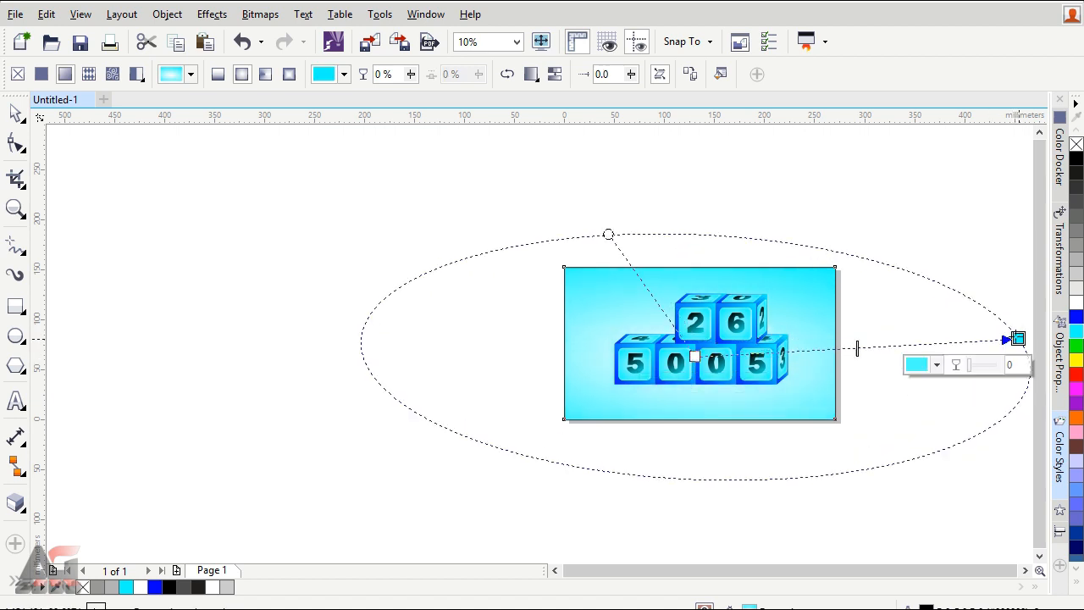
drag(611, 234, 607, 243)
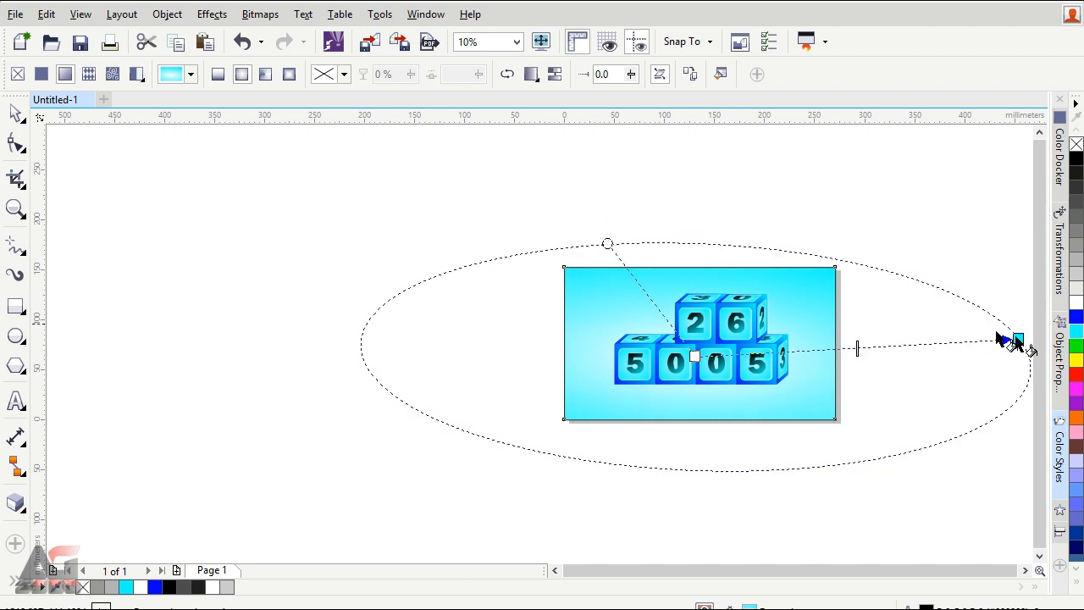
click(517, 41)
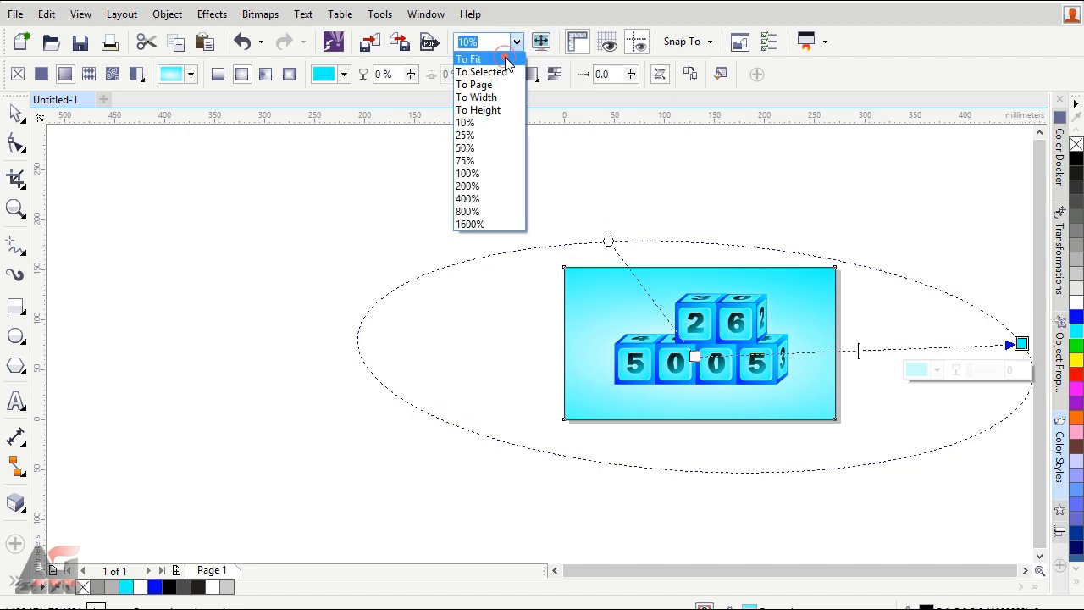
click(474, 54)
key(space)
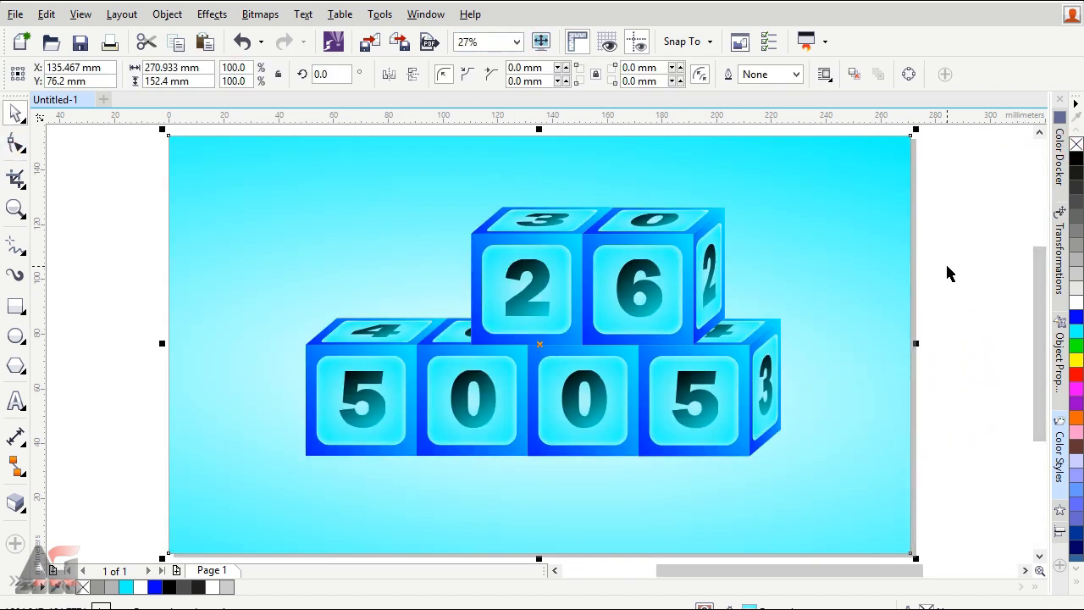
Add a black perspective drop shadow to the grouped cube stack, cast from its base to the upper right at about 26°.
click(416, 337)
click(15, 502)
click(68, 486)
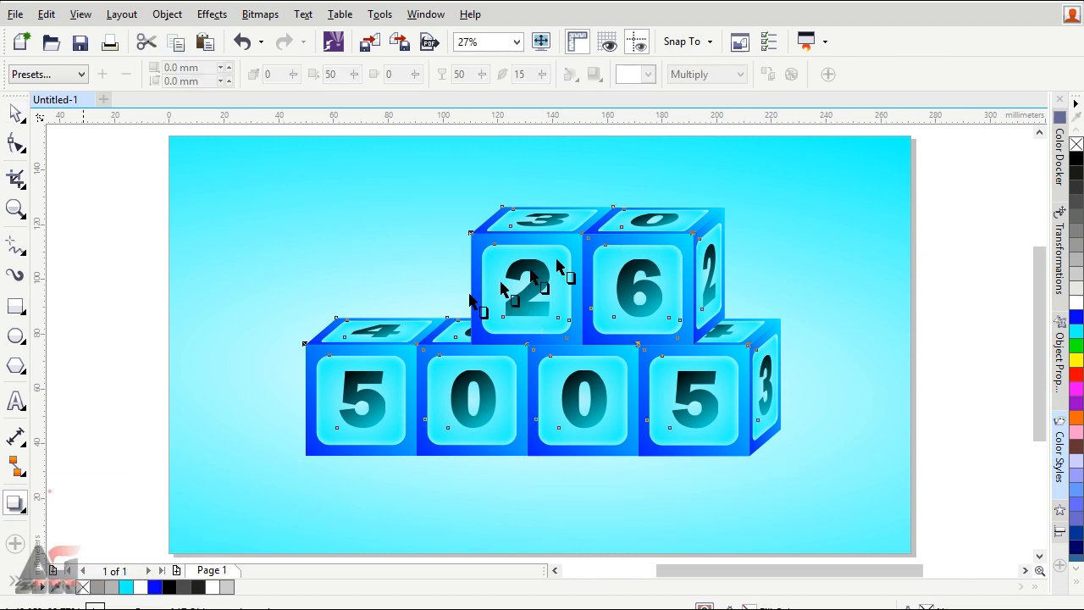
drag(631, 453, 717, 370)
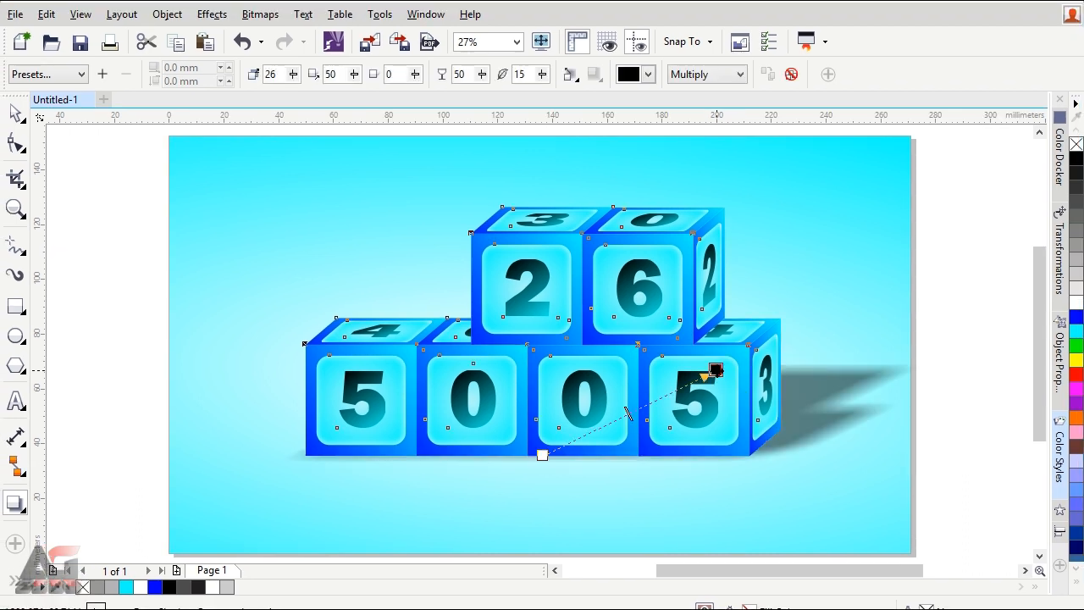
click(515, 42)
click(474, 57)
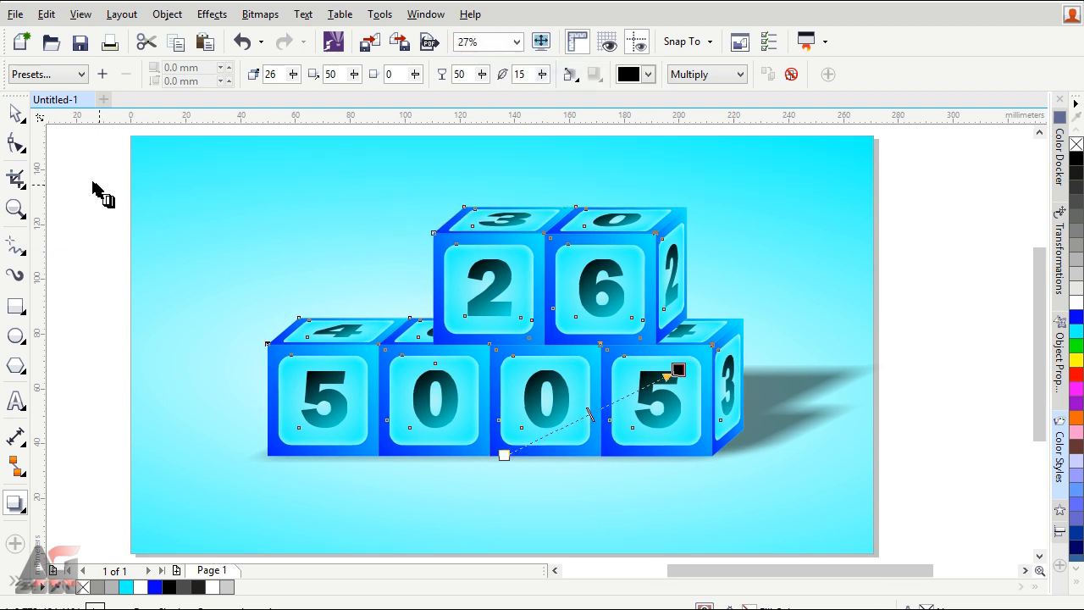
click(14, 118)
click(85, 194)
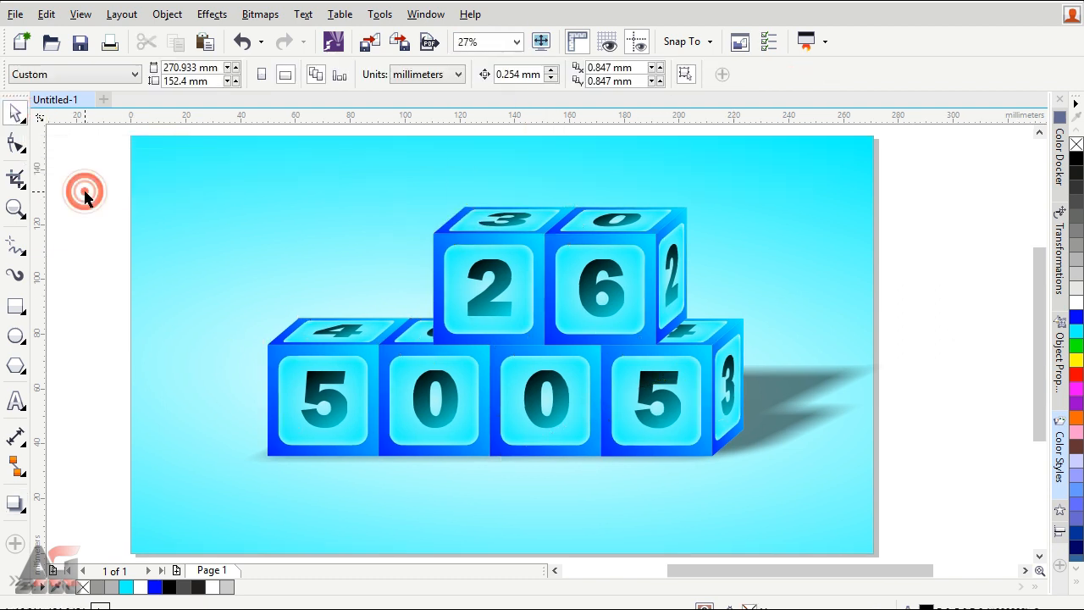